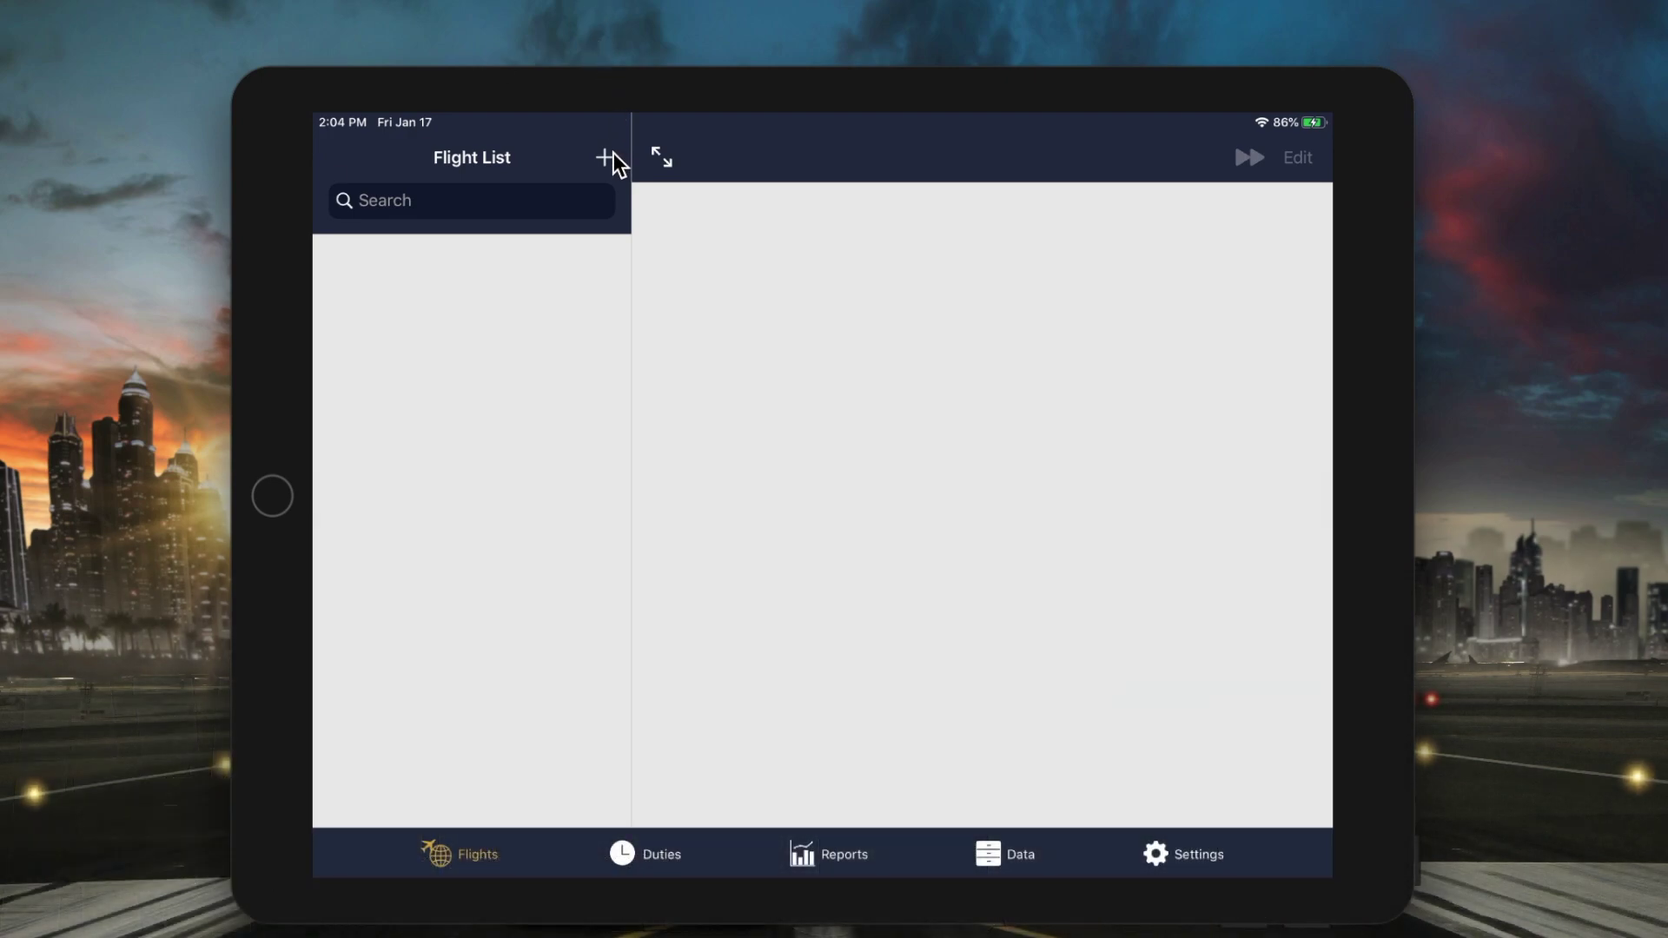
- Start a new flight entry with flight number FLT123
{"action": "left_click", "coordinate": [604, 158]}
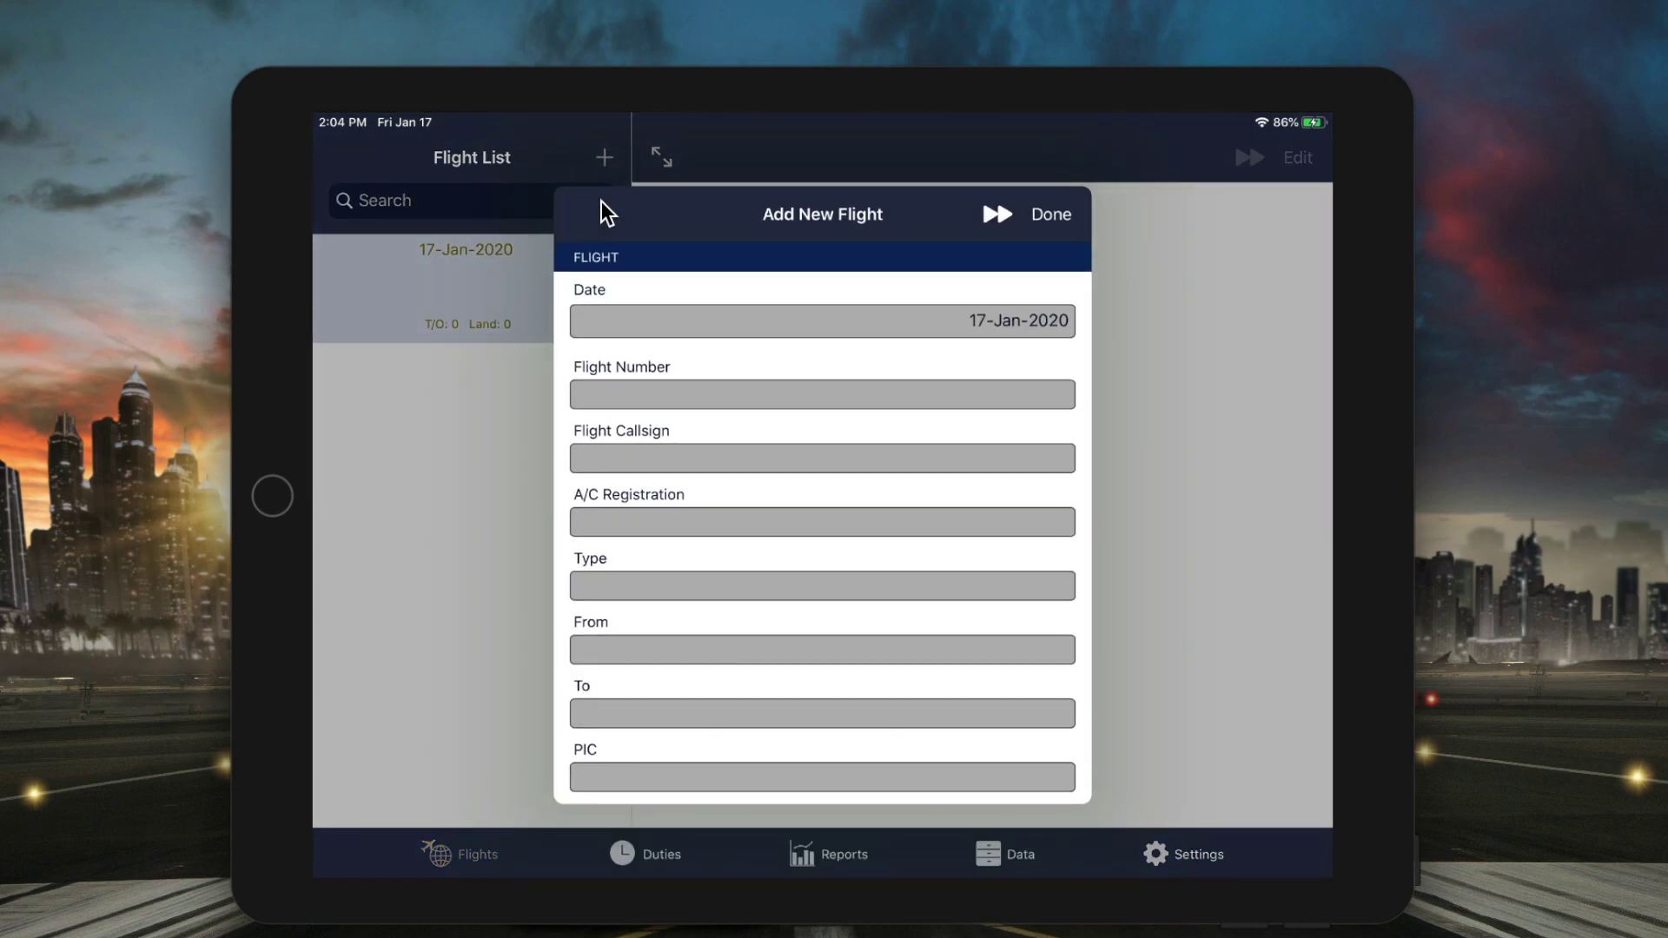
{"action": "scroll", "coordinate": [830, 382], "scroll_direction": "down", "scroll_amount": 1}
{"action": "left_click", "coordinate": [842, 395]}
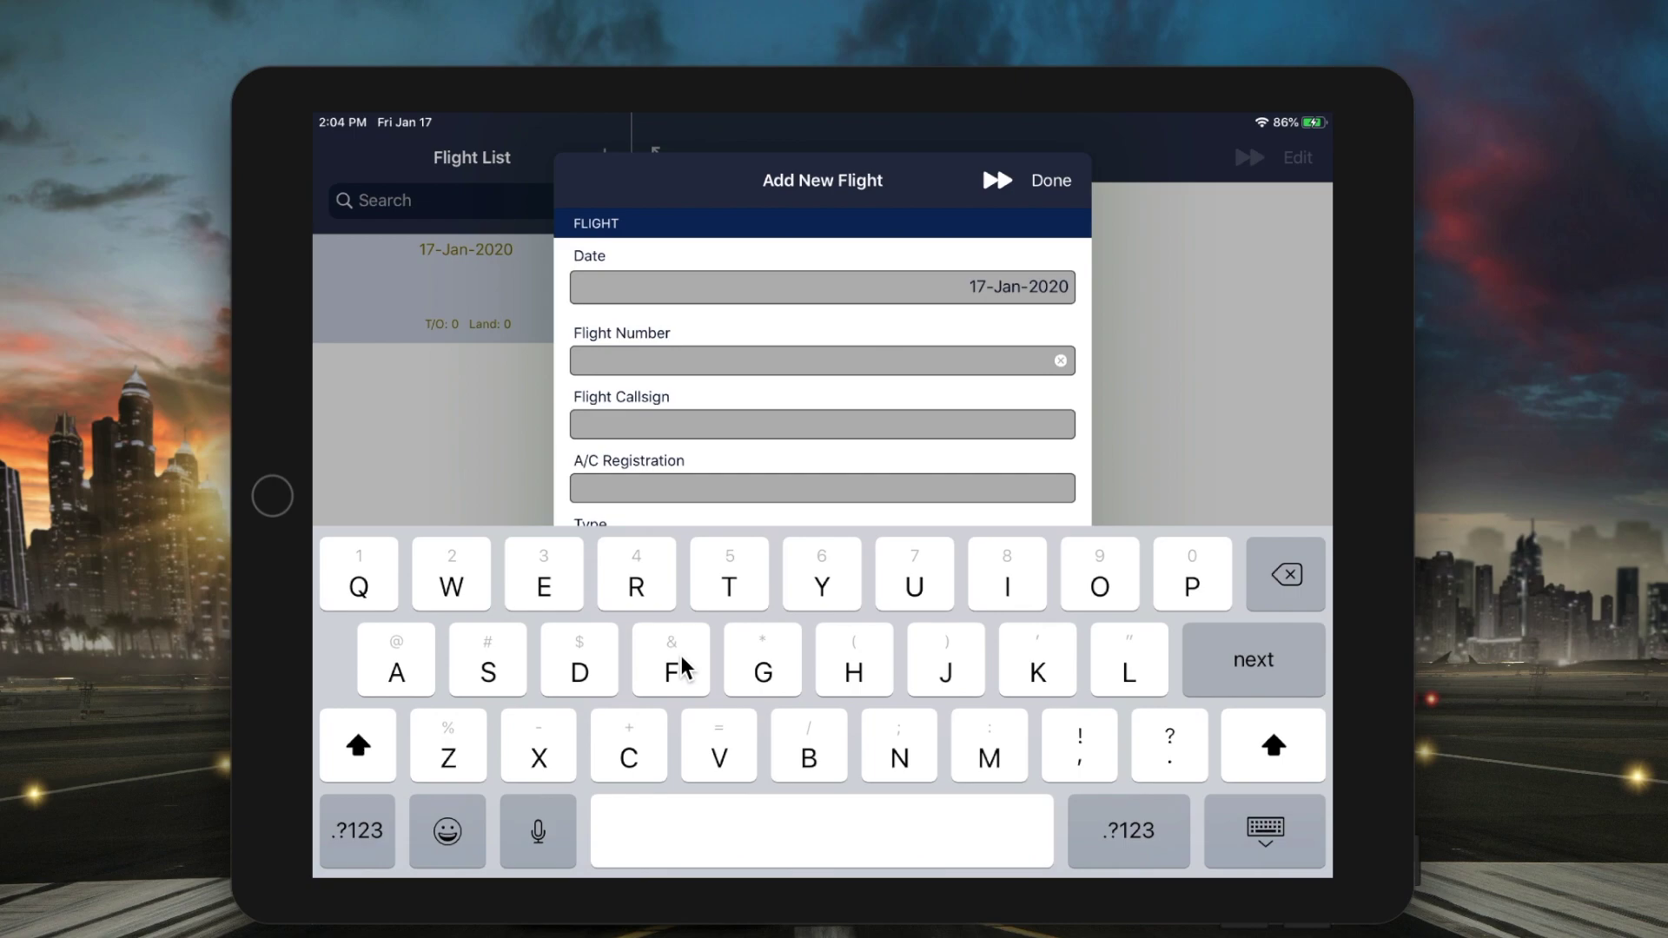
{"action": "type", "text": "FLT"}
{"action": "left_click", "coordinate": [334, 860]}
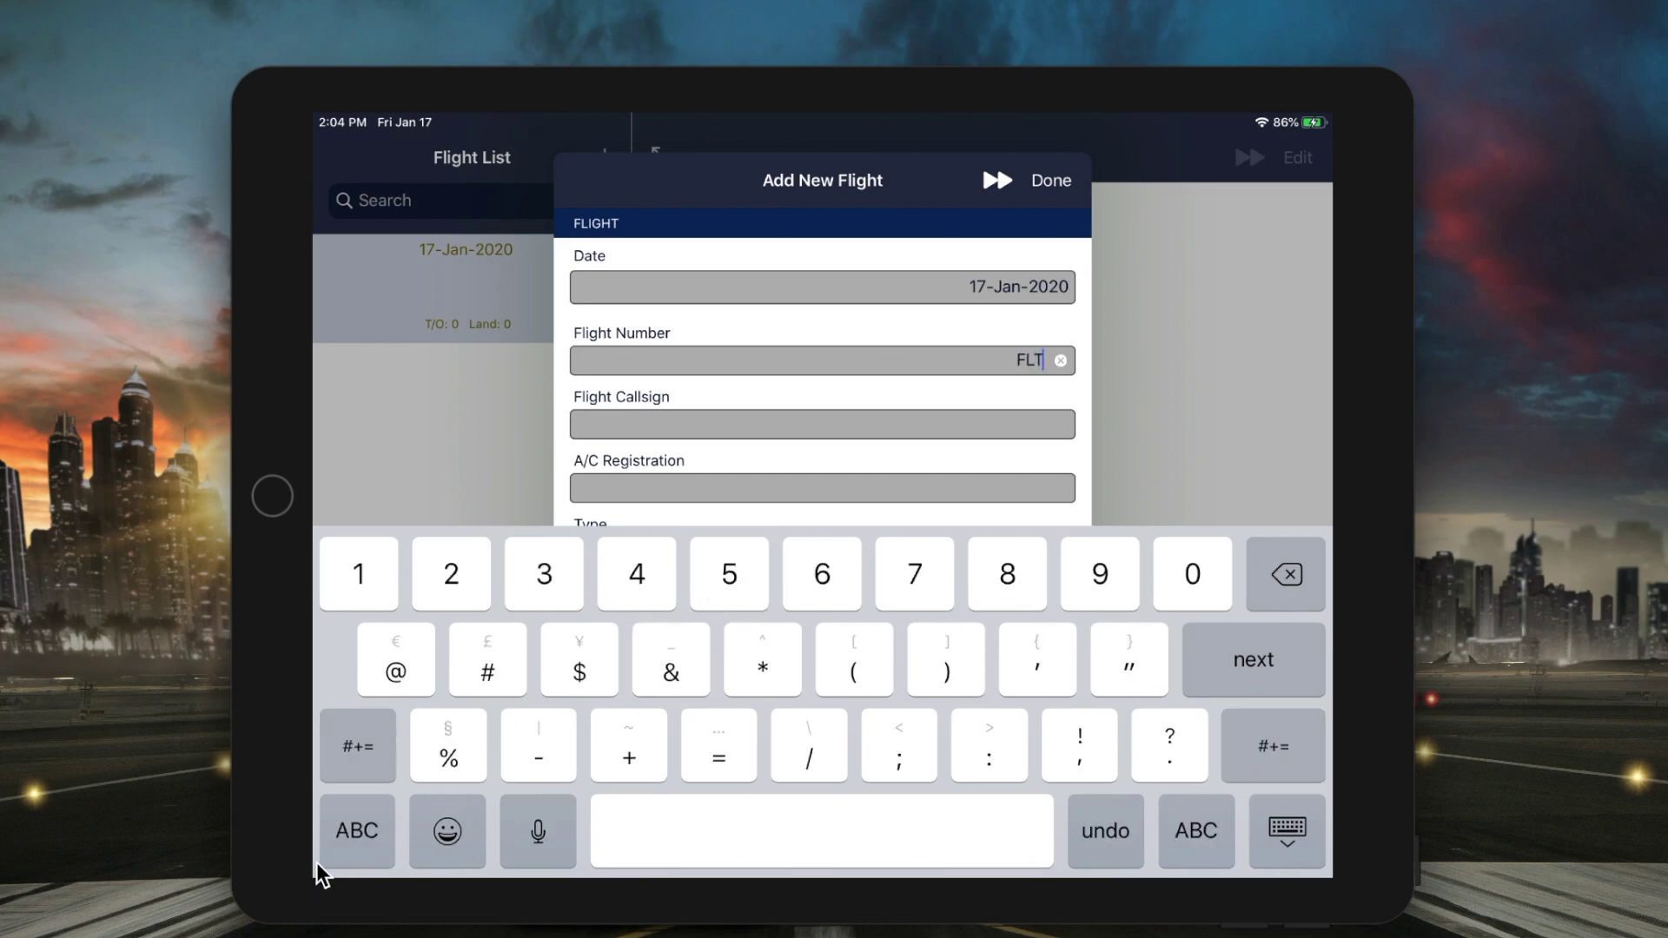
{"action": "type", "text": "123"}
- Enter FLT4AB as the flight's callsign
{"action": "left_click", "coordinate": [1189, 684]}
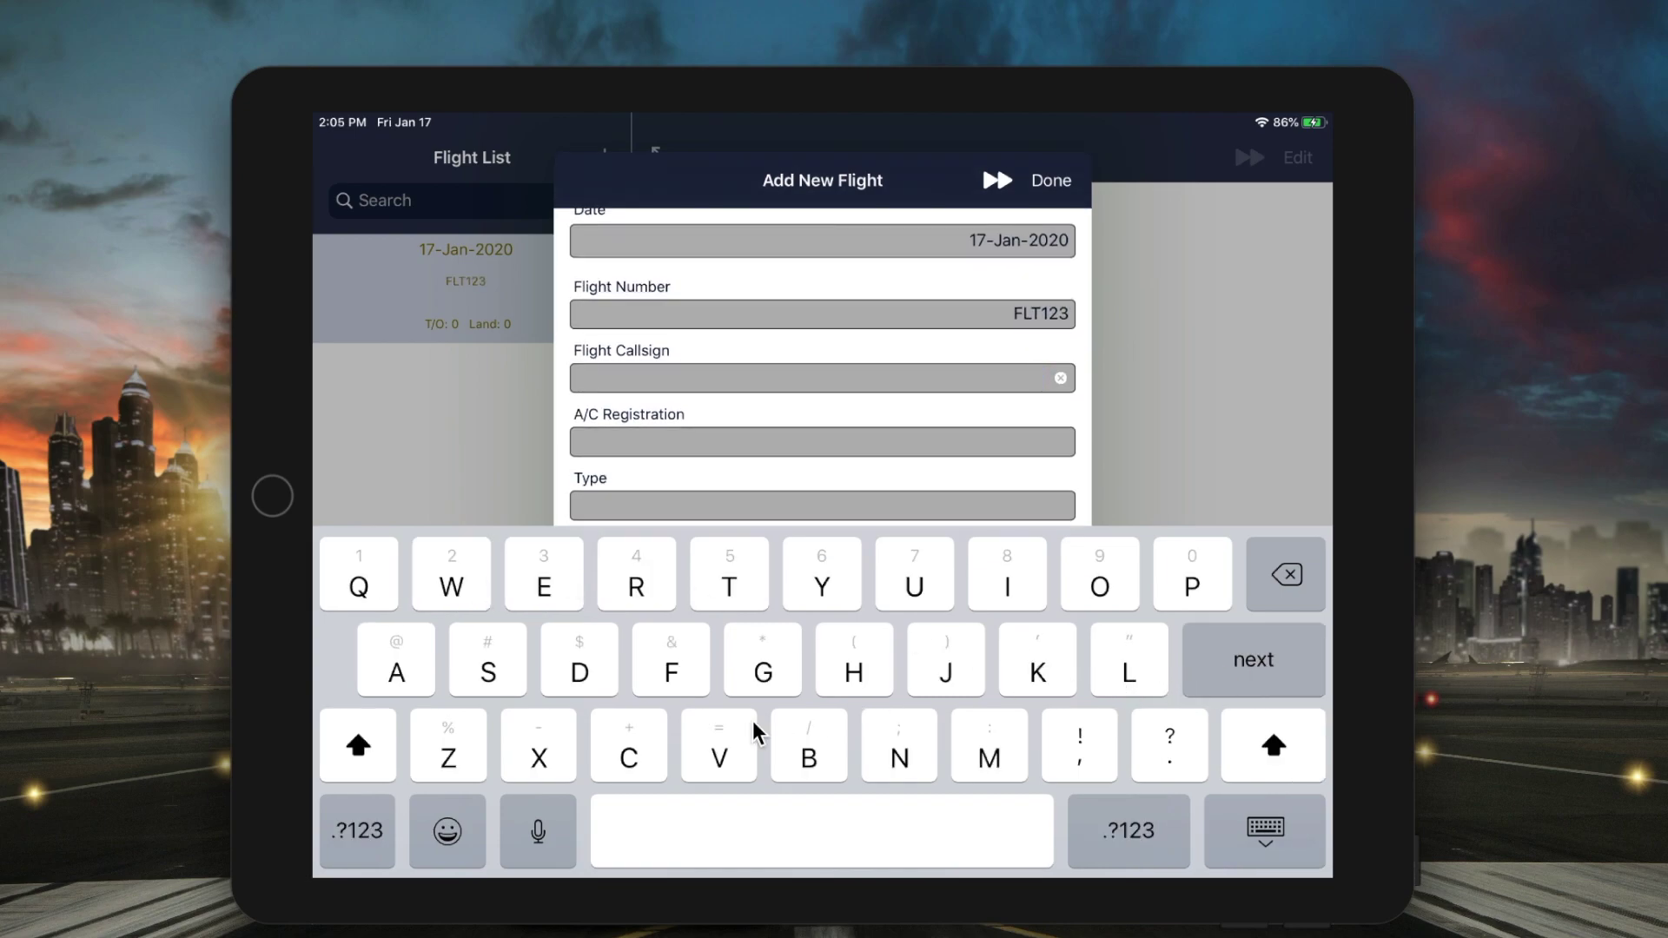
{"action": "type", "text": "FLT"}
{"action": "left_click", "coordinate": [358, 830]}
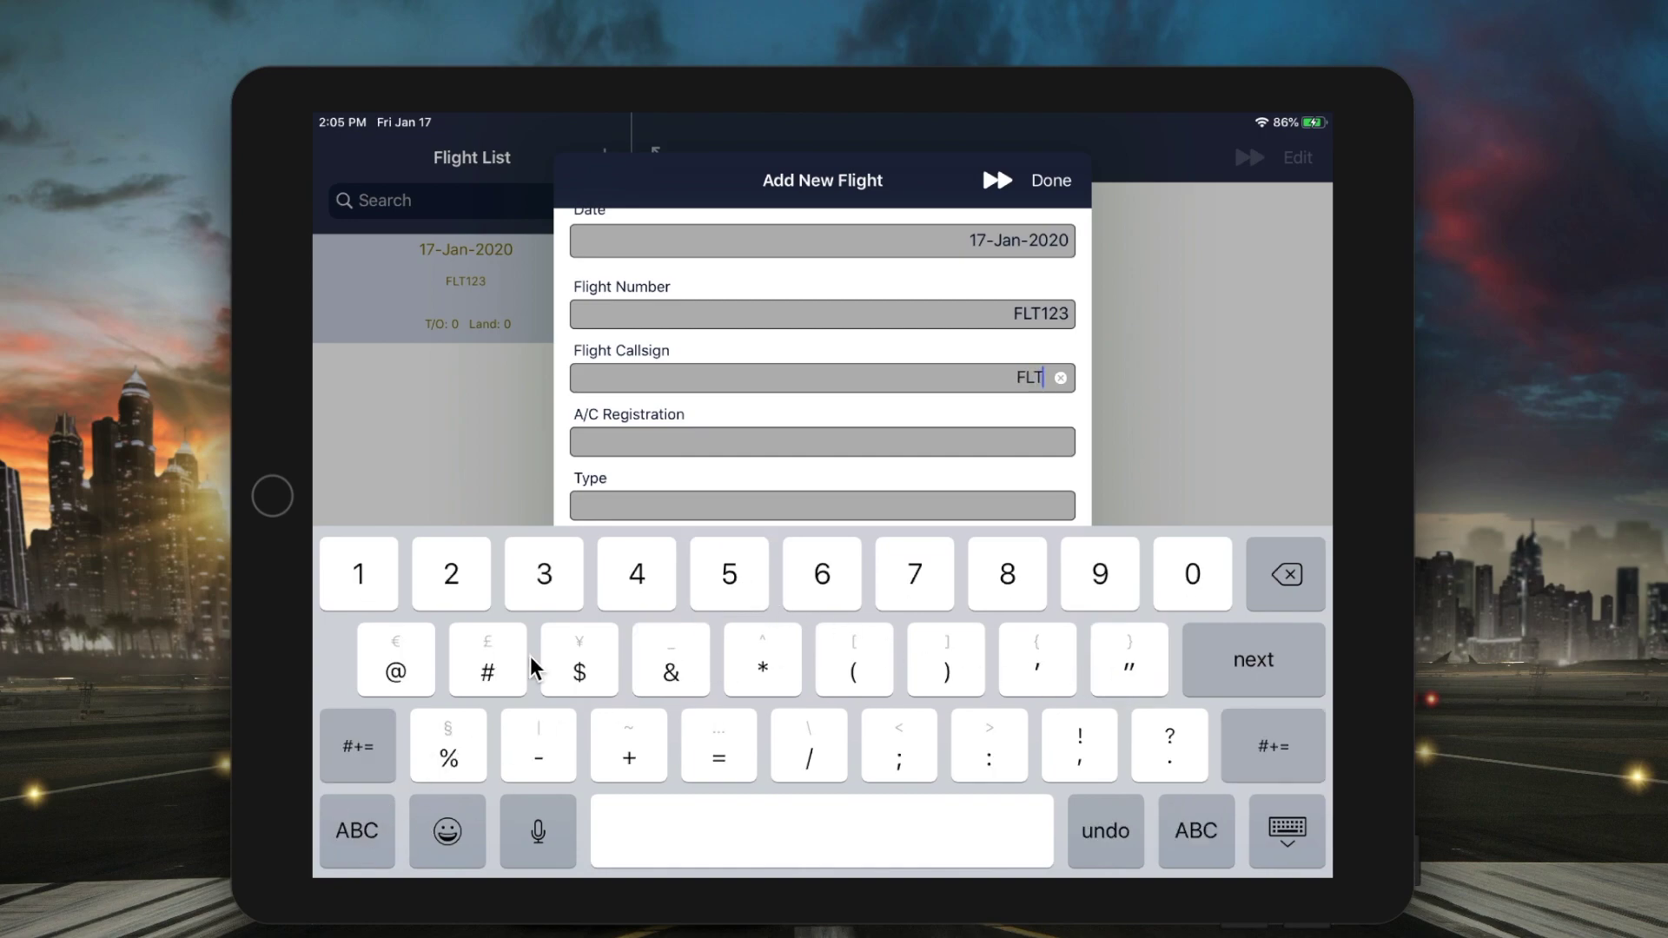
{"action": "type", "text": "4"}
{"action": "left_click", "coordinate": [358, 830]}
{"action": "type", "text": "A"}
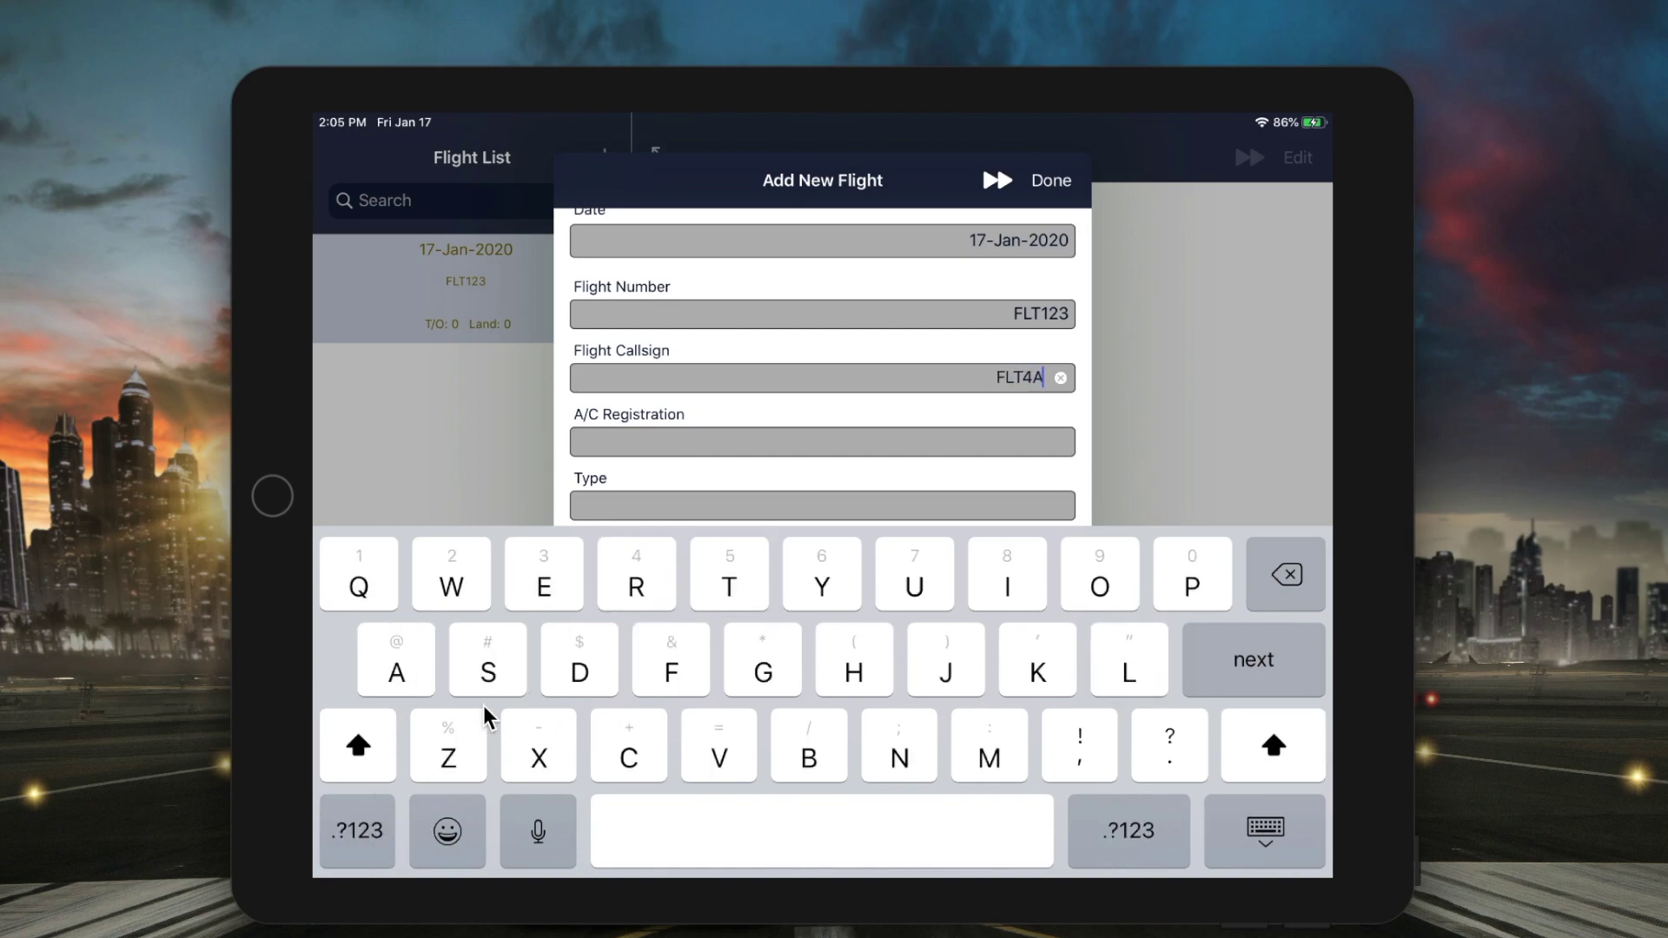
{"action": "type", "text": "B"}
- Type A-BCDE into the A/C Registration field
{"action": "left_click", "coordinate": [1253, 660]}
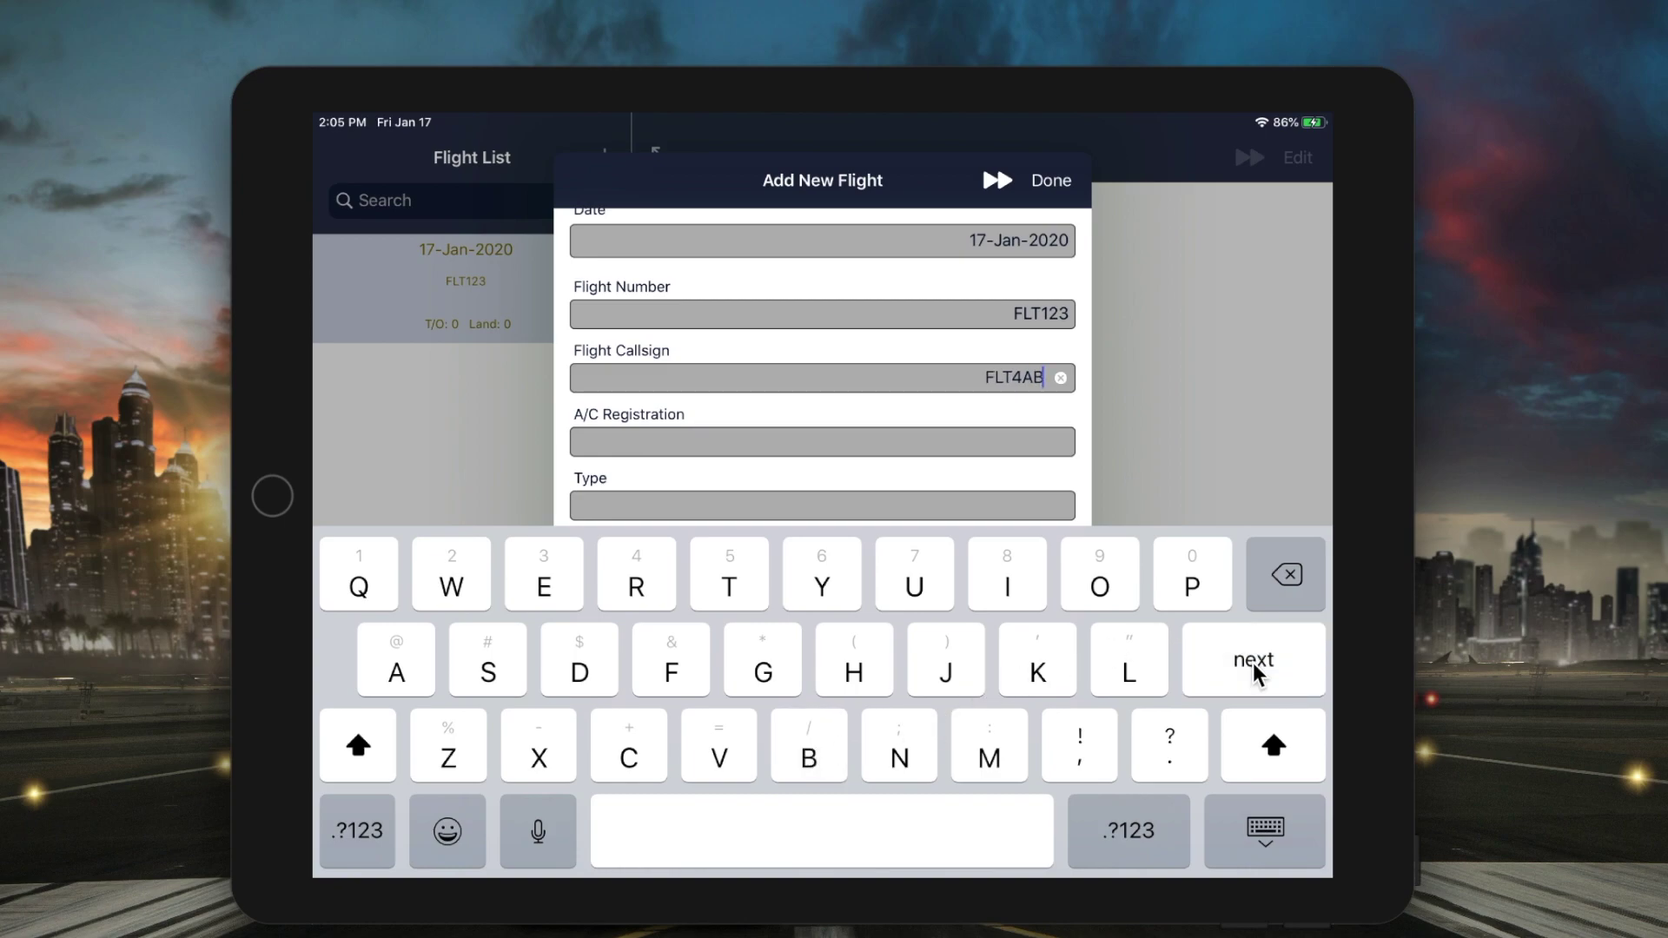
{"action": "type", "text": "A"}
{"action": "left_click", "coordinate": [358, 831]}
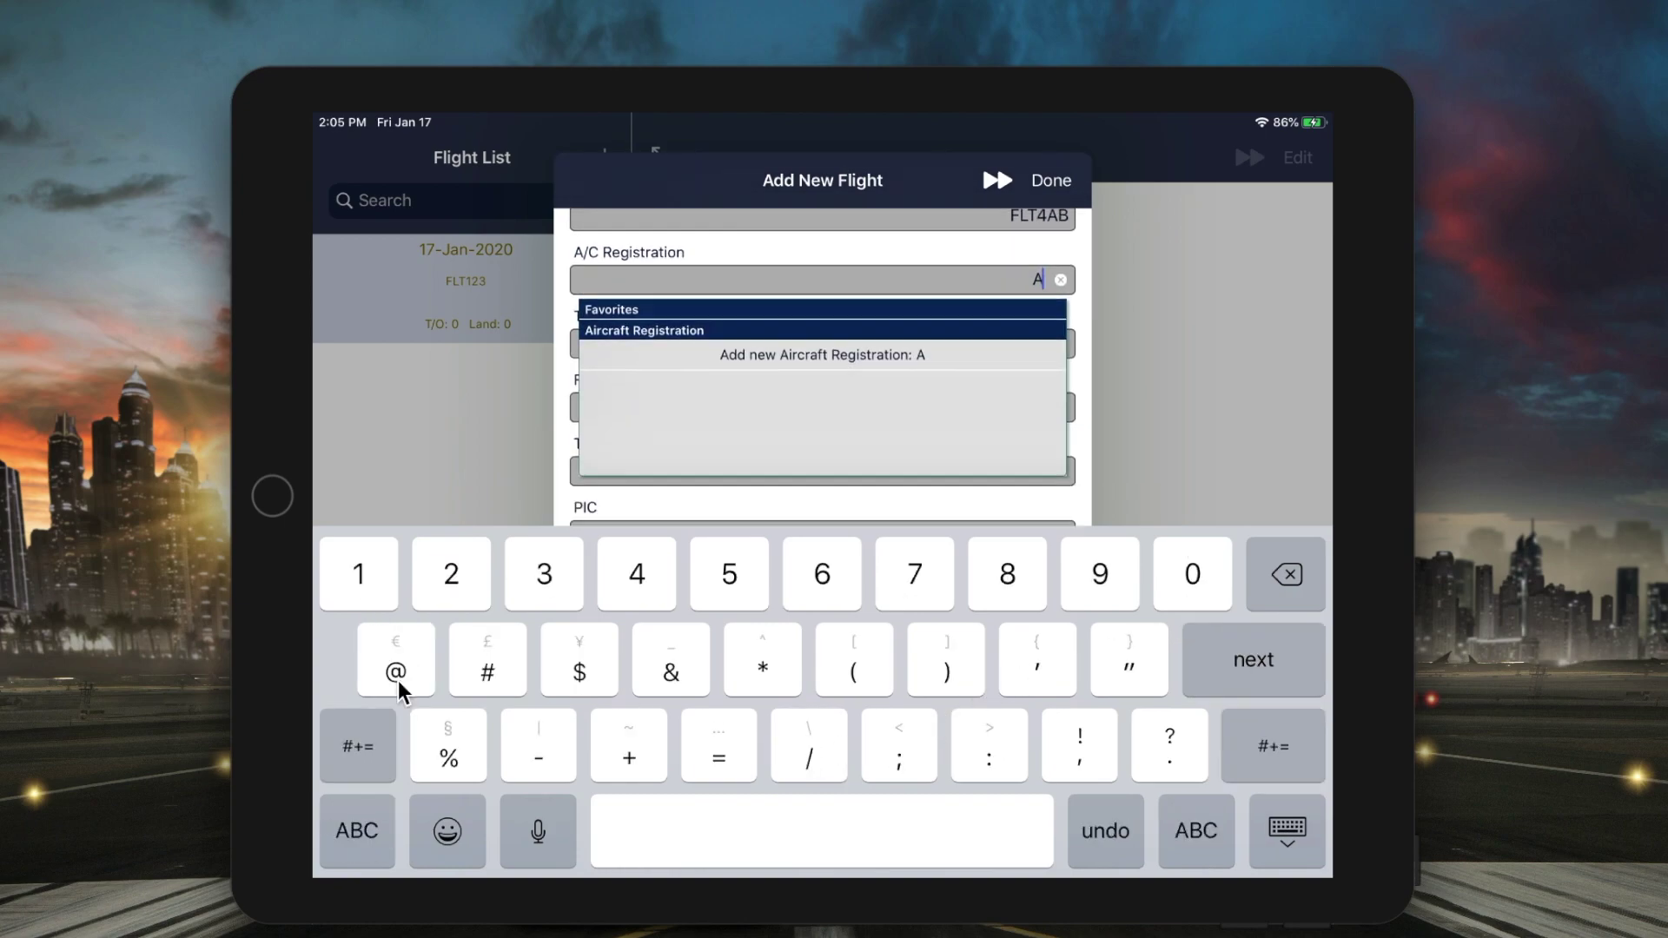
{"action": "type", "text": "-"}
{"action": "left_click", "coordinate": [360, 847]}
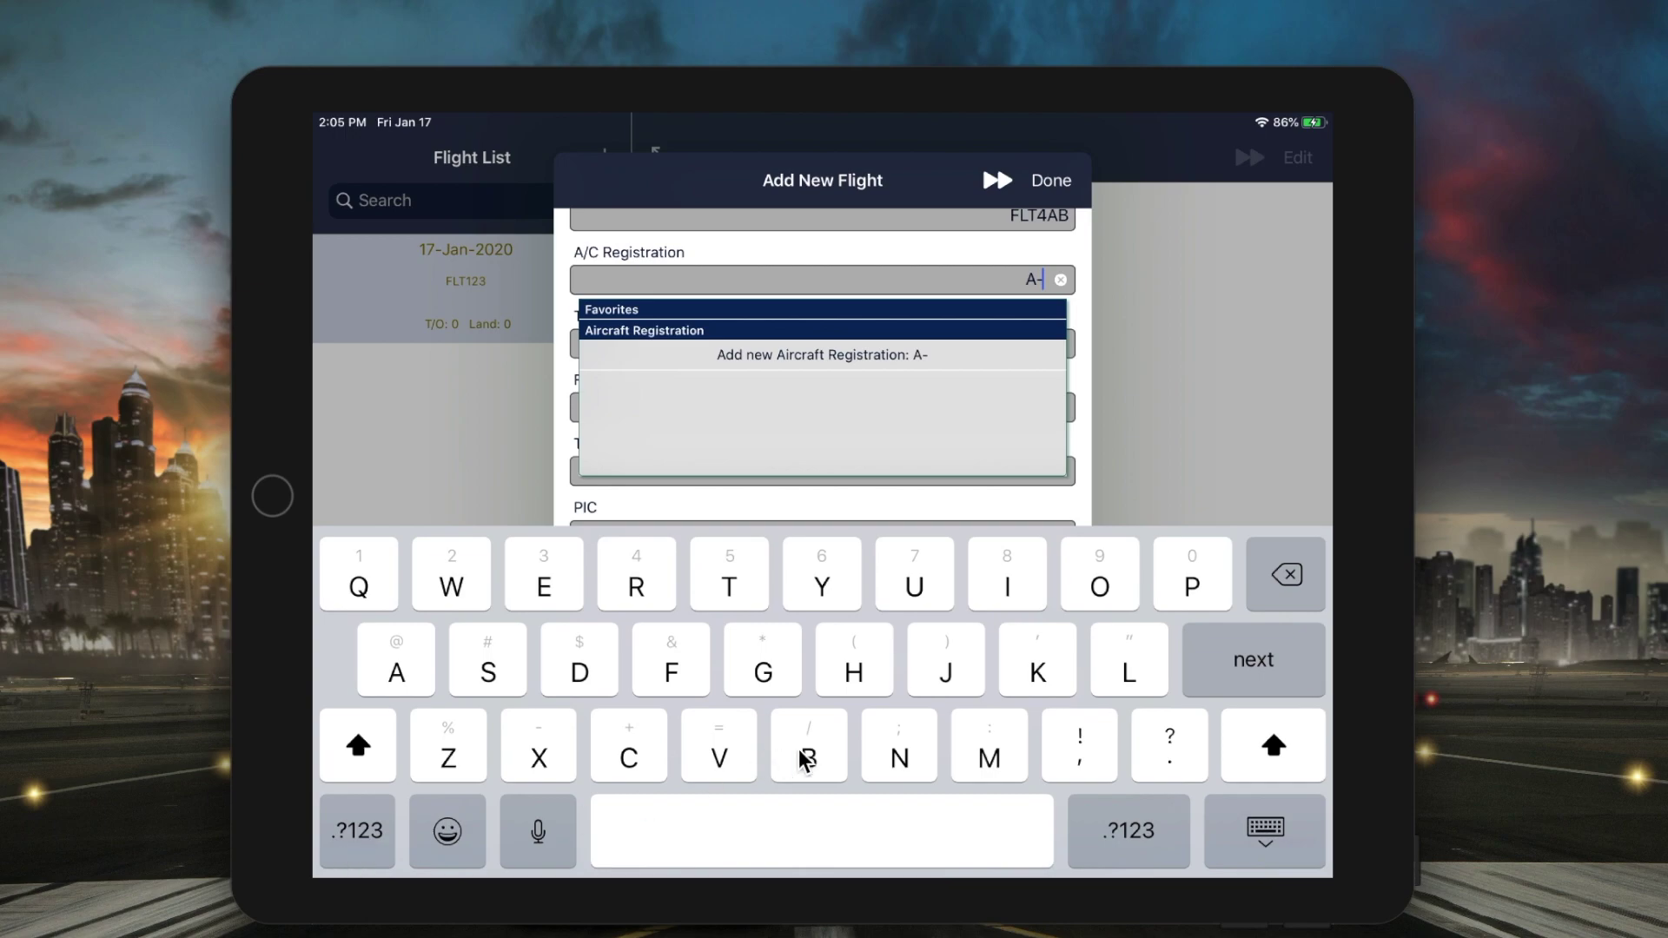
{"action": "type", "text": "BCDE"}
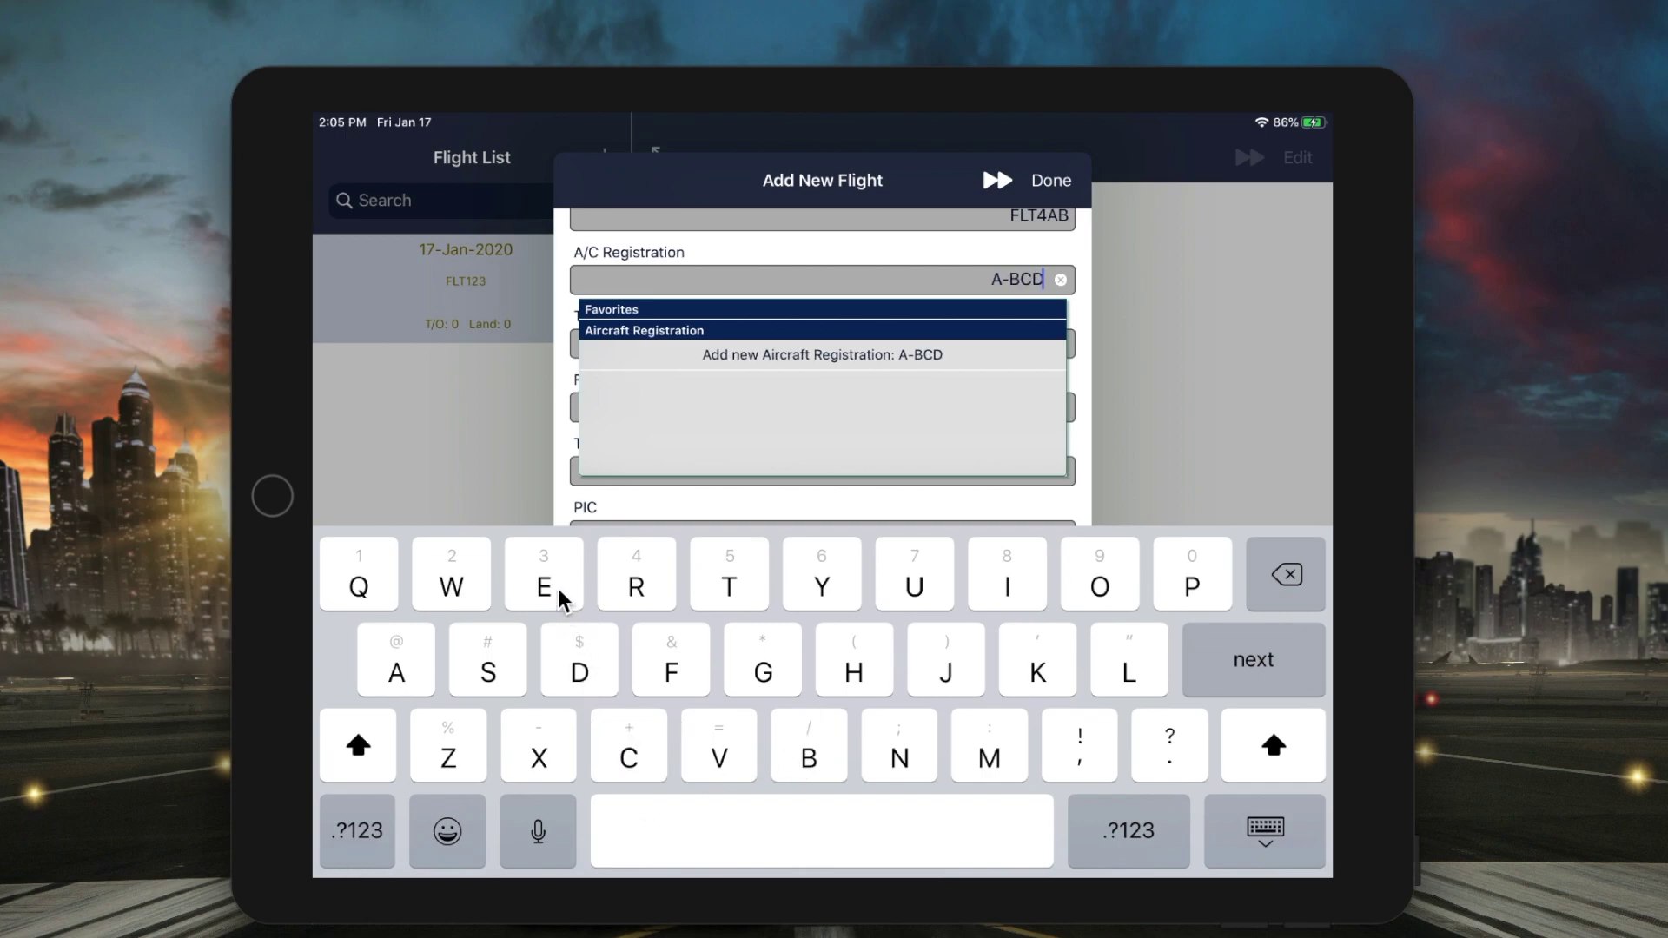
- Add registration A-BCDE as a new aircraft of type B738 (B737-800)
{"action": "left_click", "coordinate": [955, 357]}
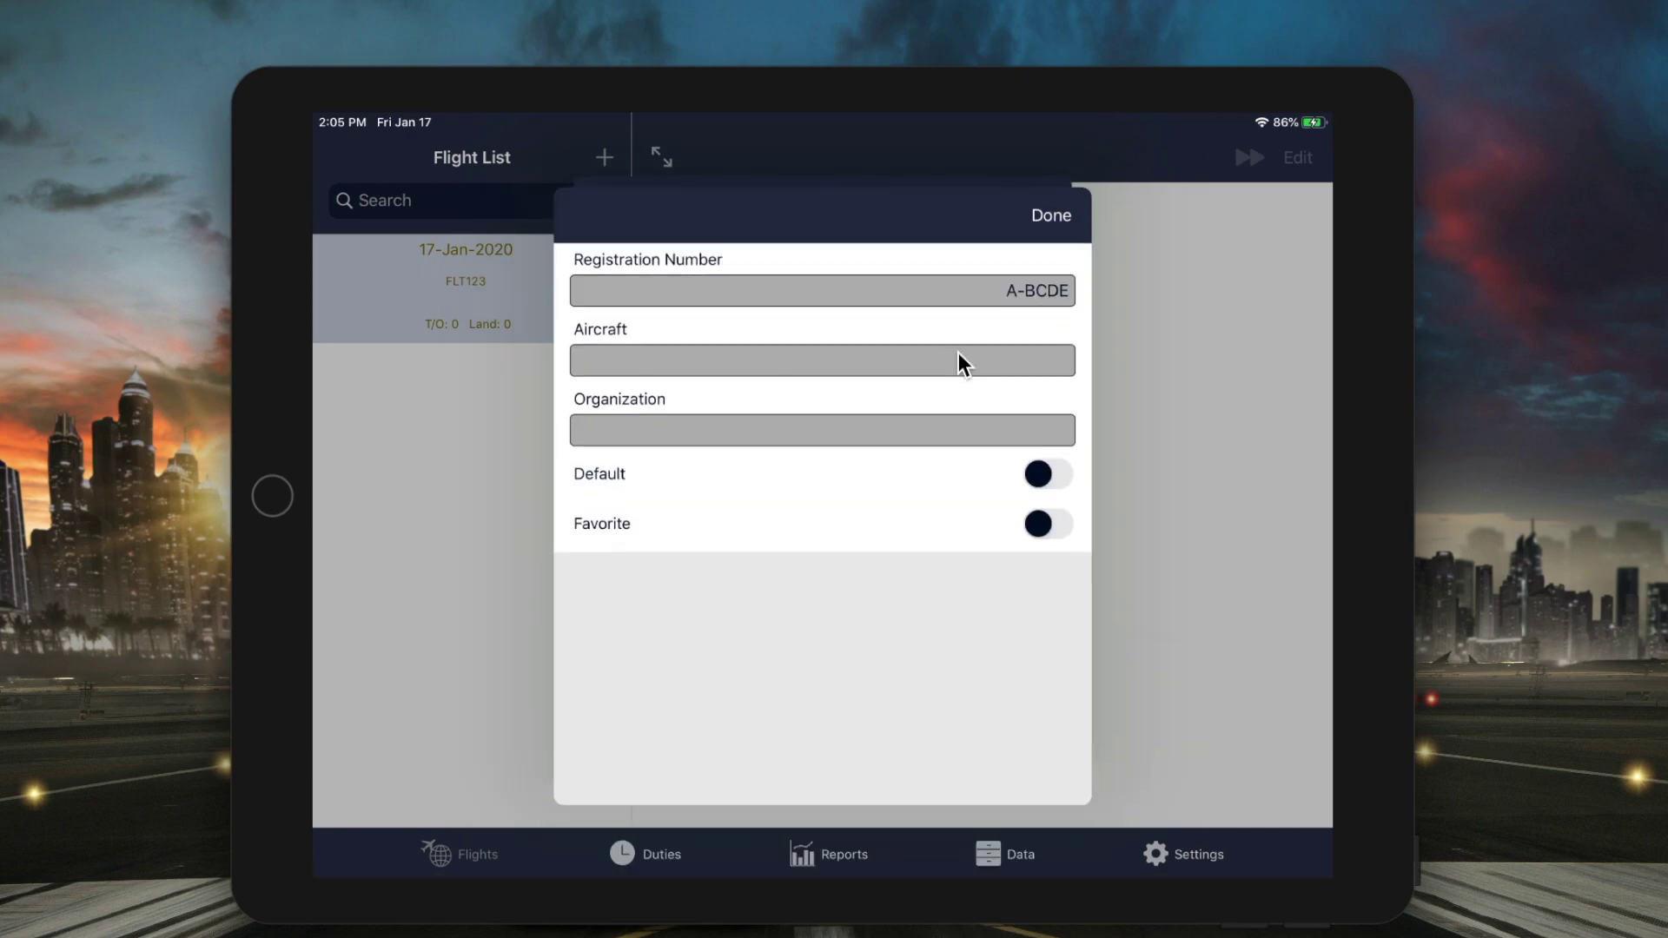
{"action": "left_click", "coordinate": [988, 363]}
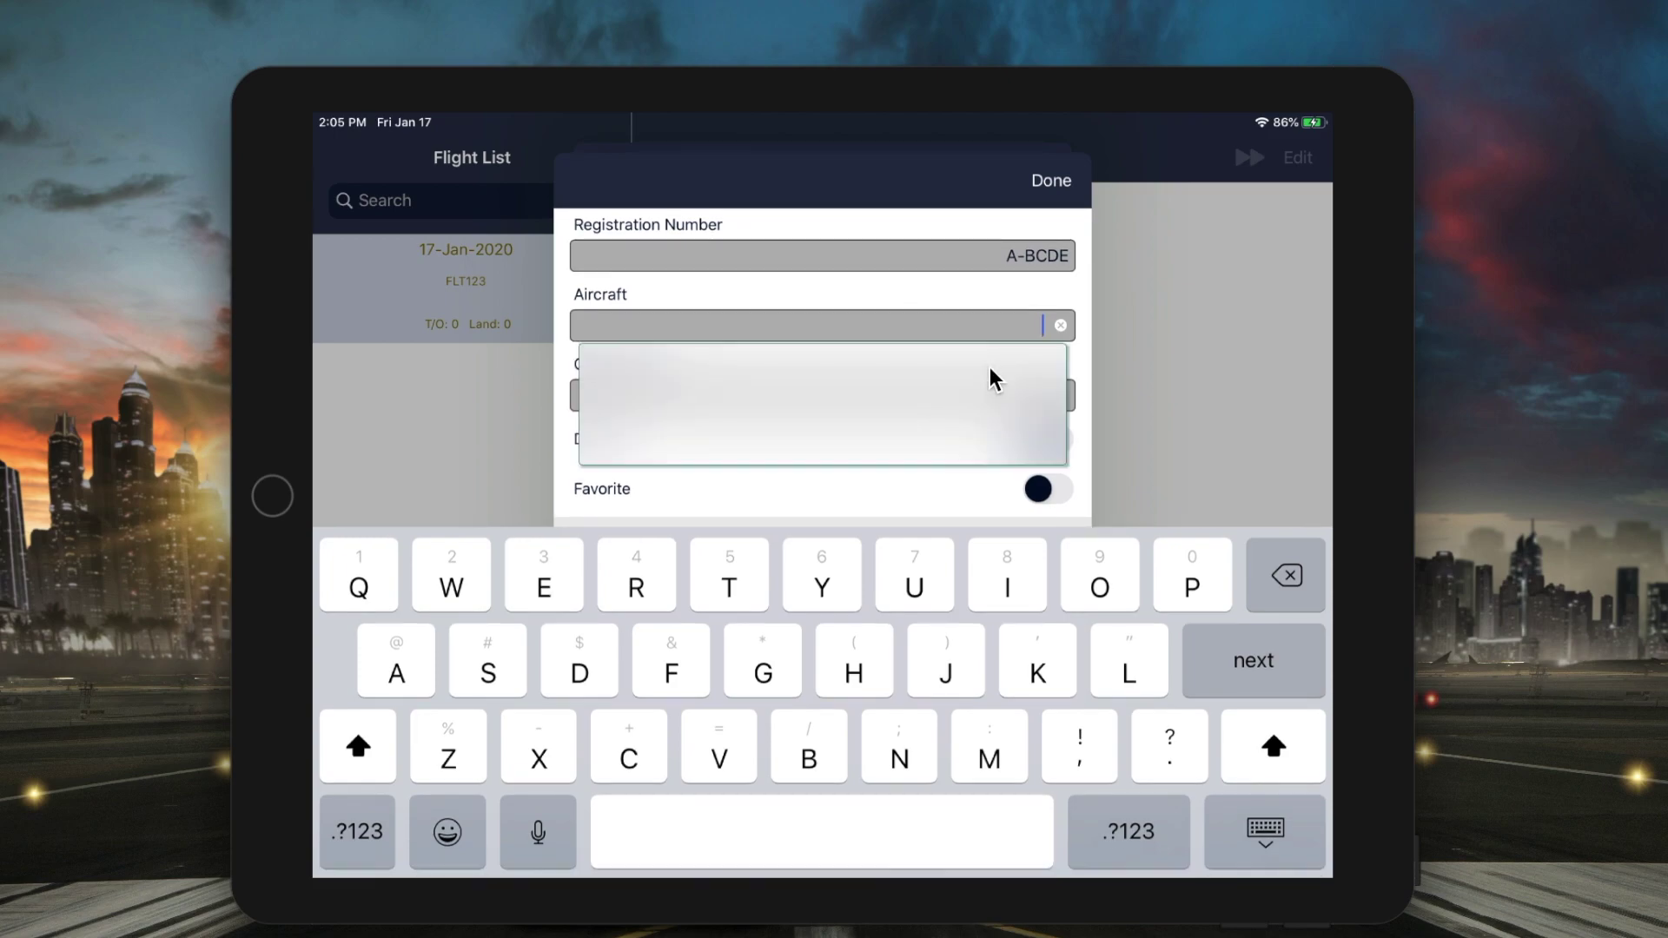
{"action": "left_click", "coordinate": [810, 761]}
{"action": "left_click", "coordinate": [365, 831]}
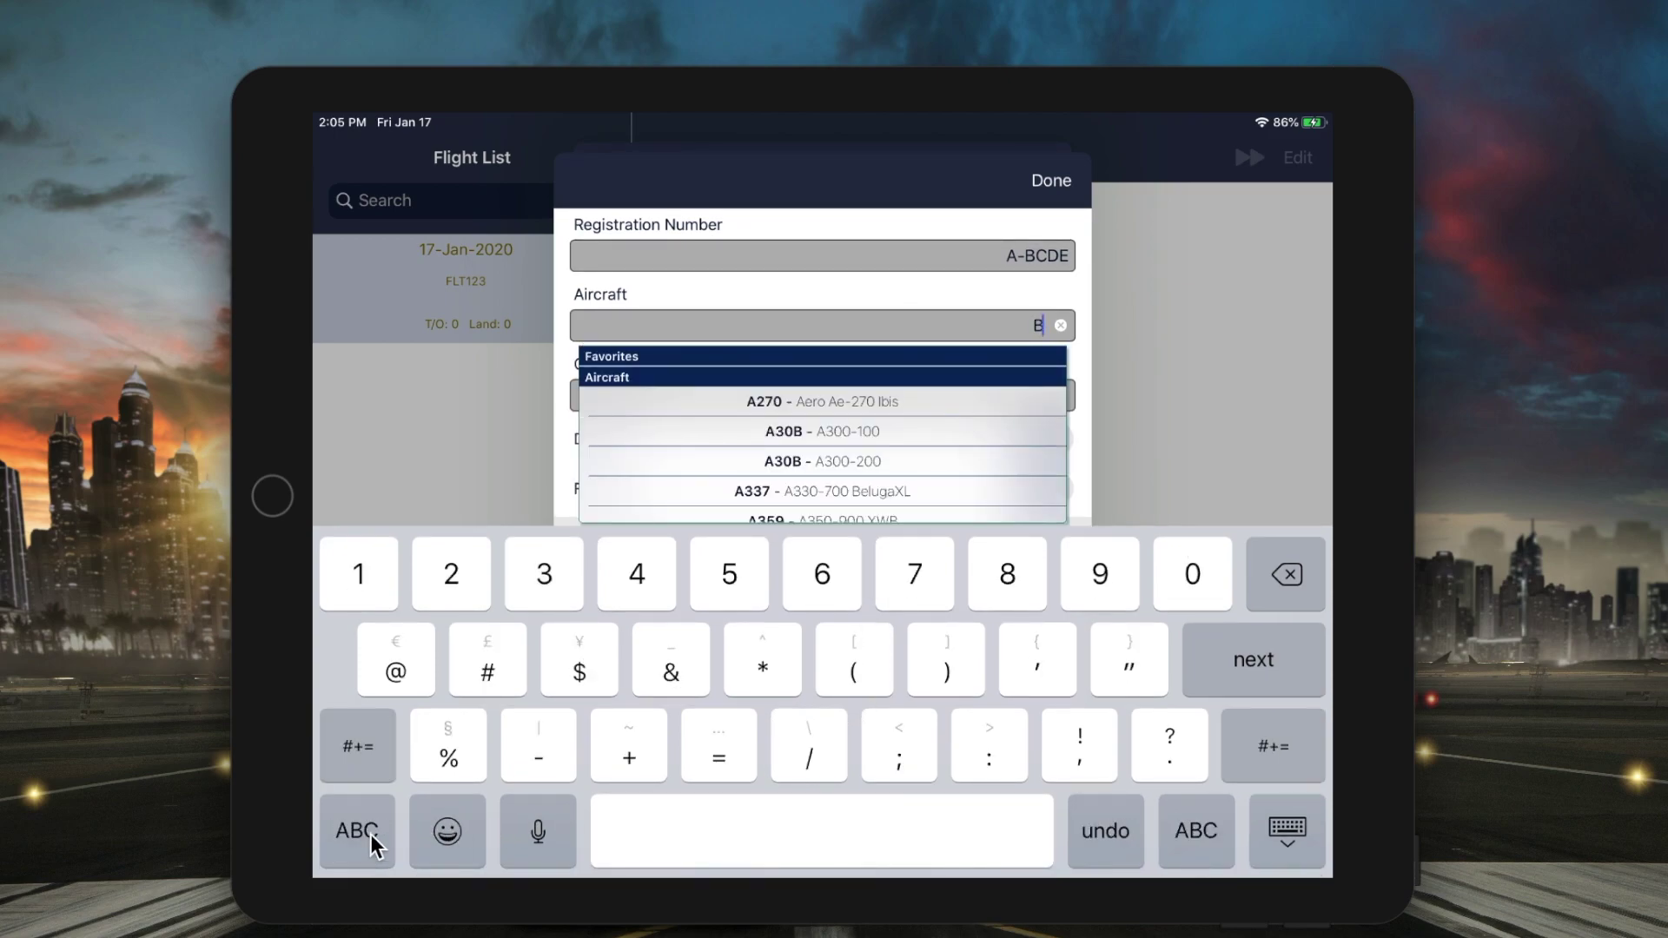
{"action": "left_click", "coordinate": [919, 576]}
{"action": "left_click", "coordinate": [550, 582]}
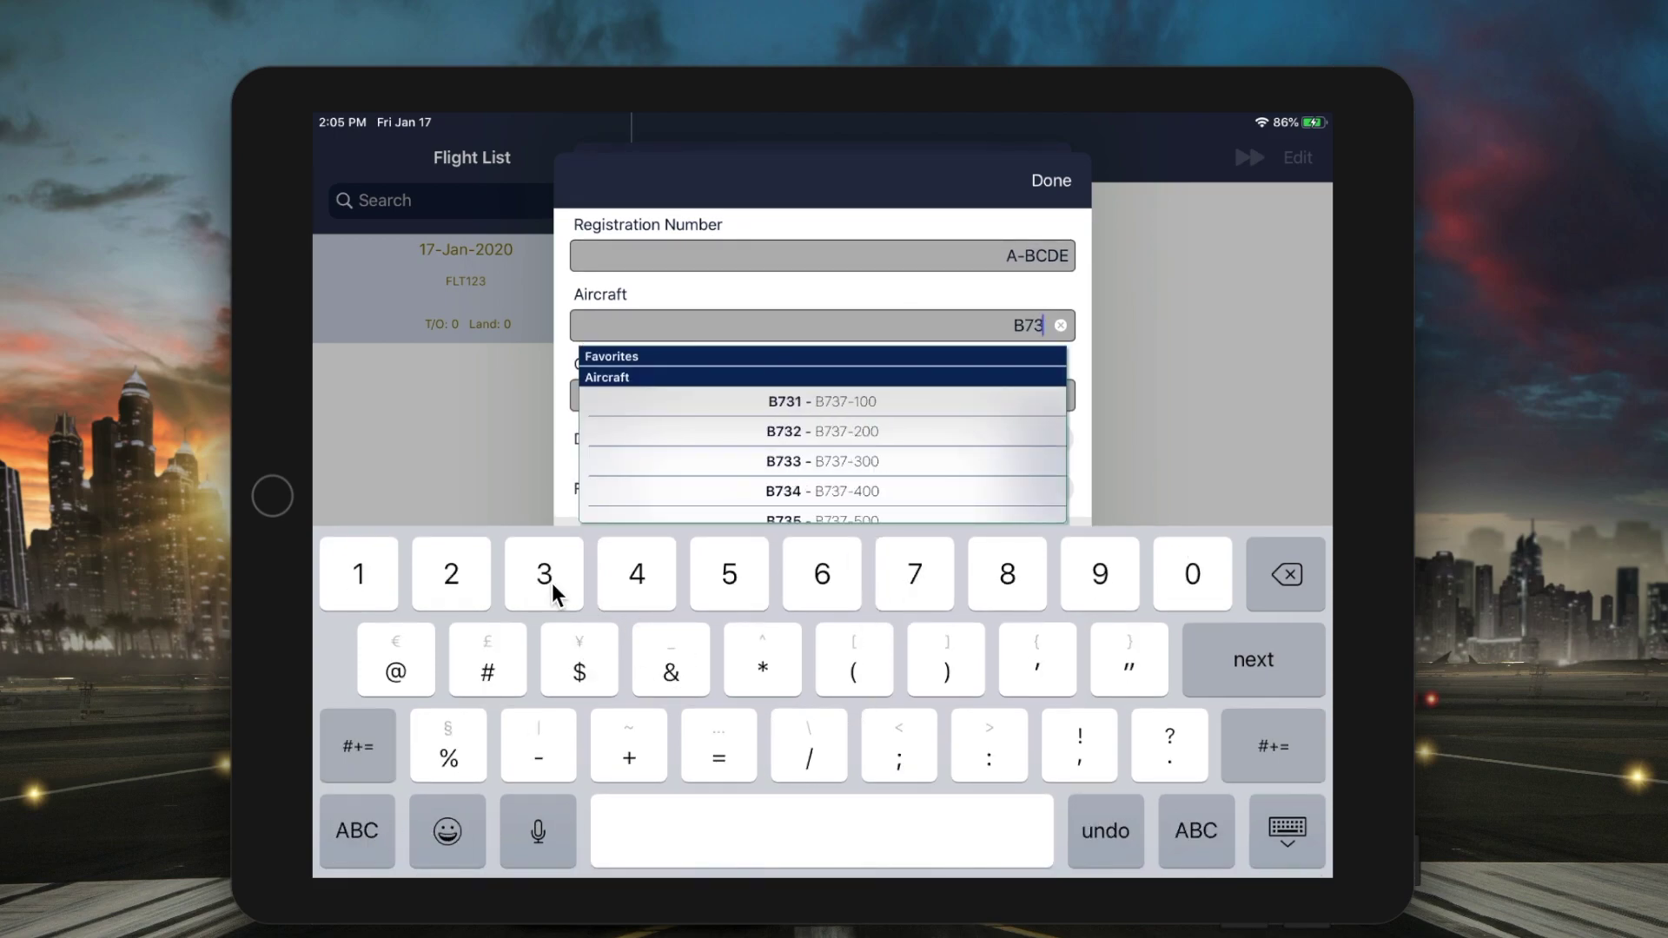
{"action": "left_click", "coordinate": [999, 576]}
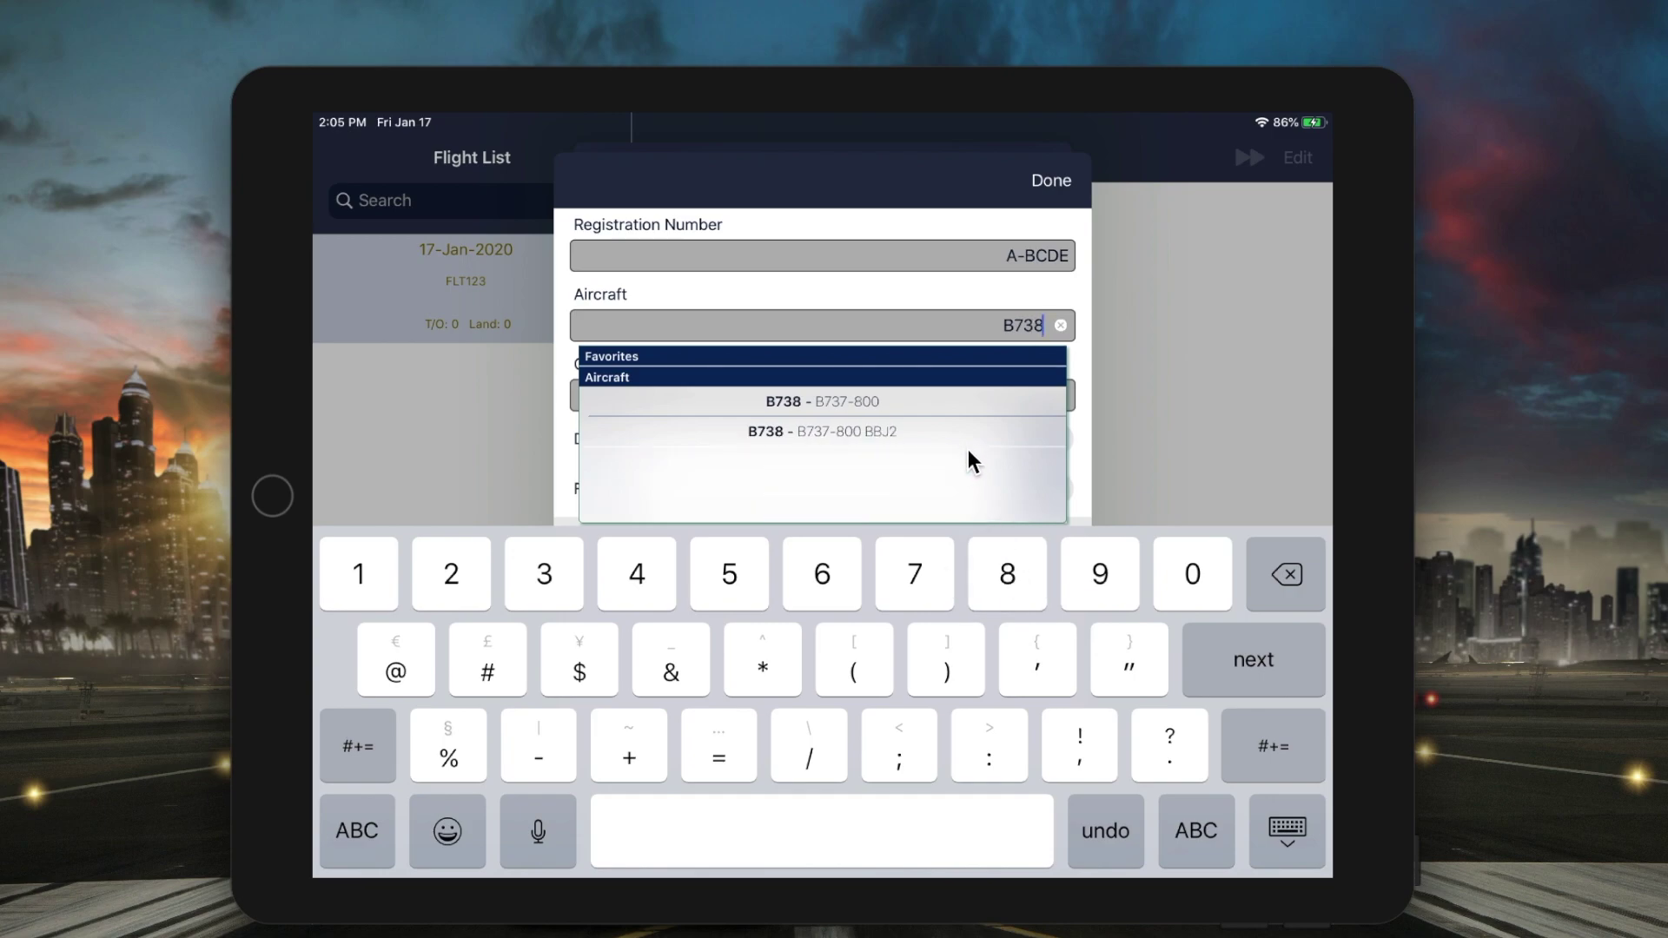
{"action": "left_click", "coordinate": [951, 403]}
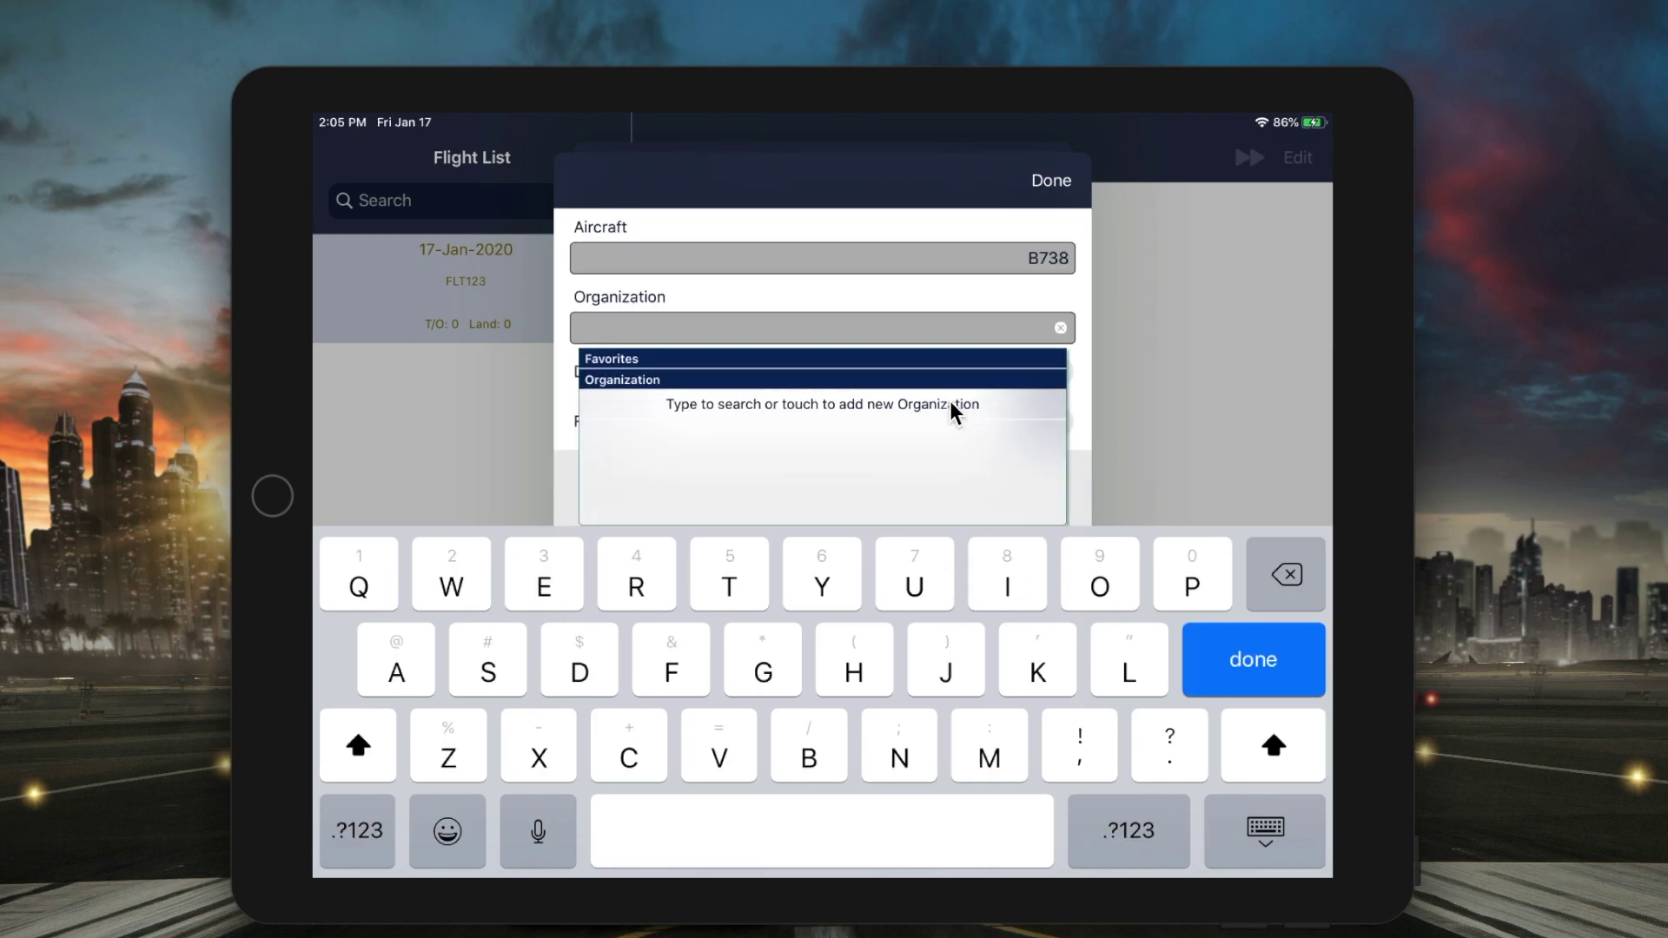
- Create a new organization named My Company for the aircraft
{"action": "left_click", "coordinate": [986, 734]}
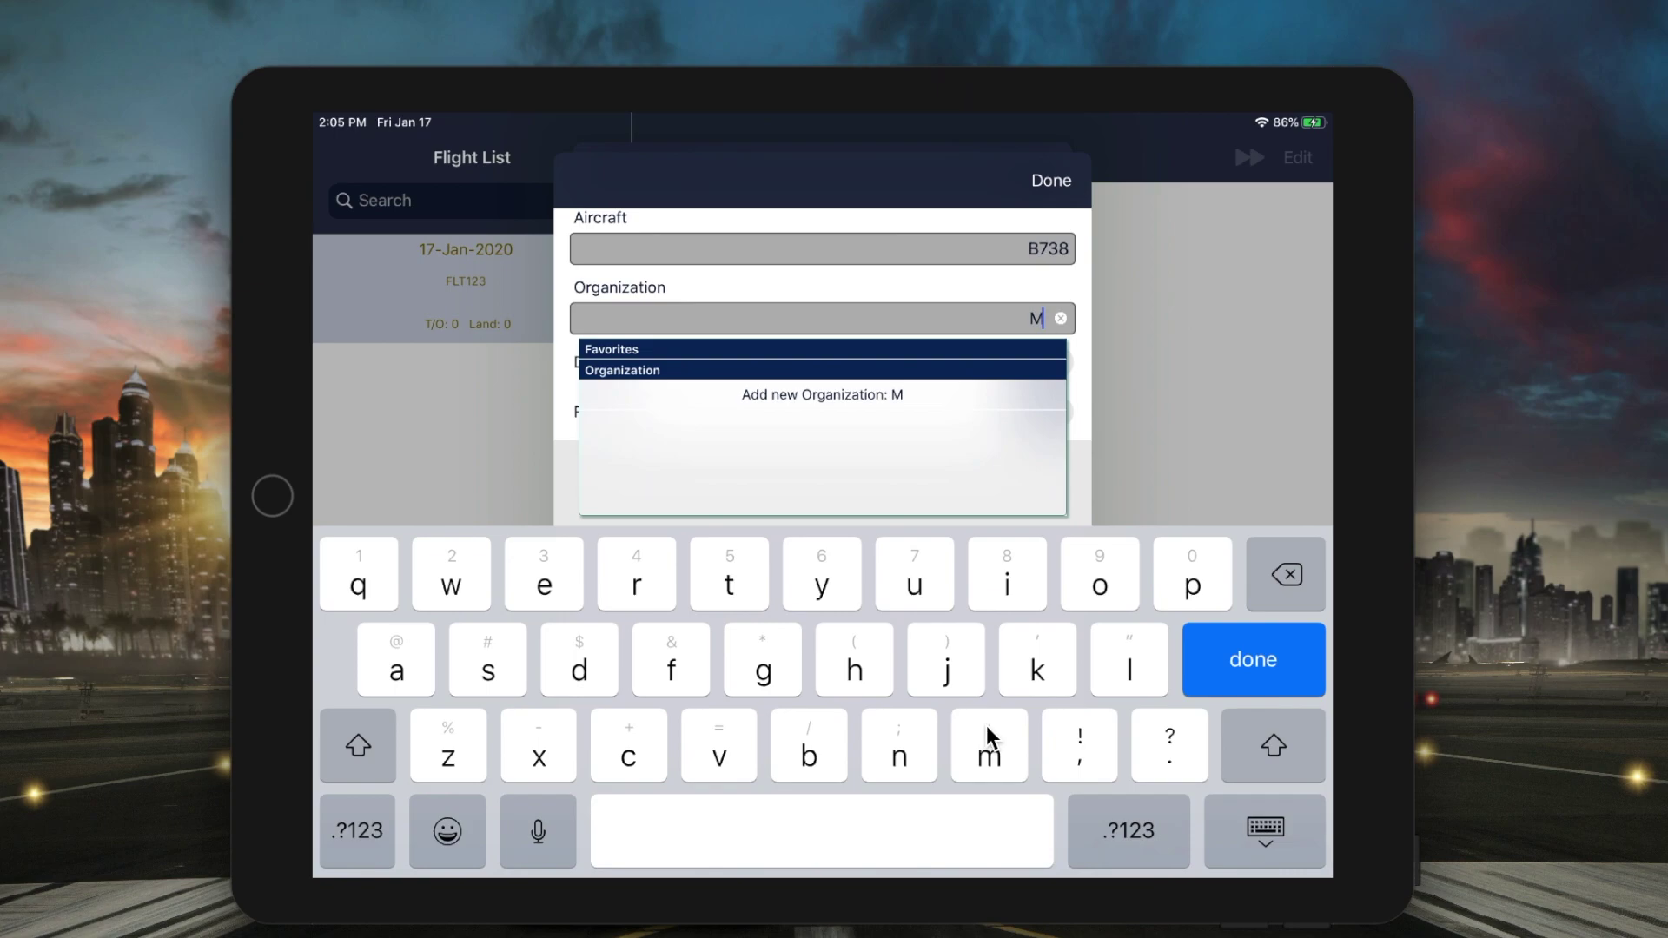
{"action": "left_click", "coordinate": [821, 575]}
{"action": "left_click", "coordinate": [825, 815]}
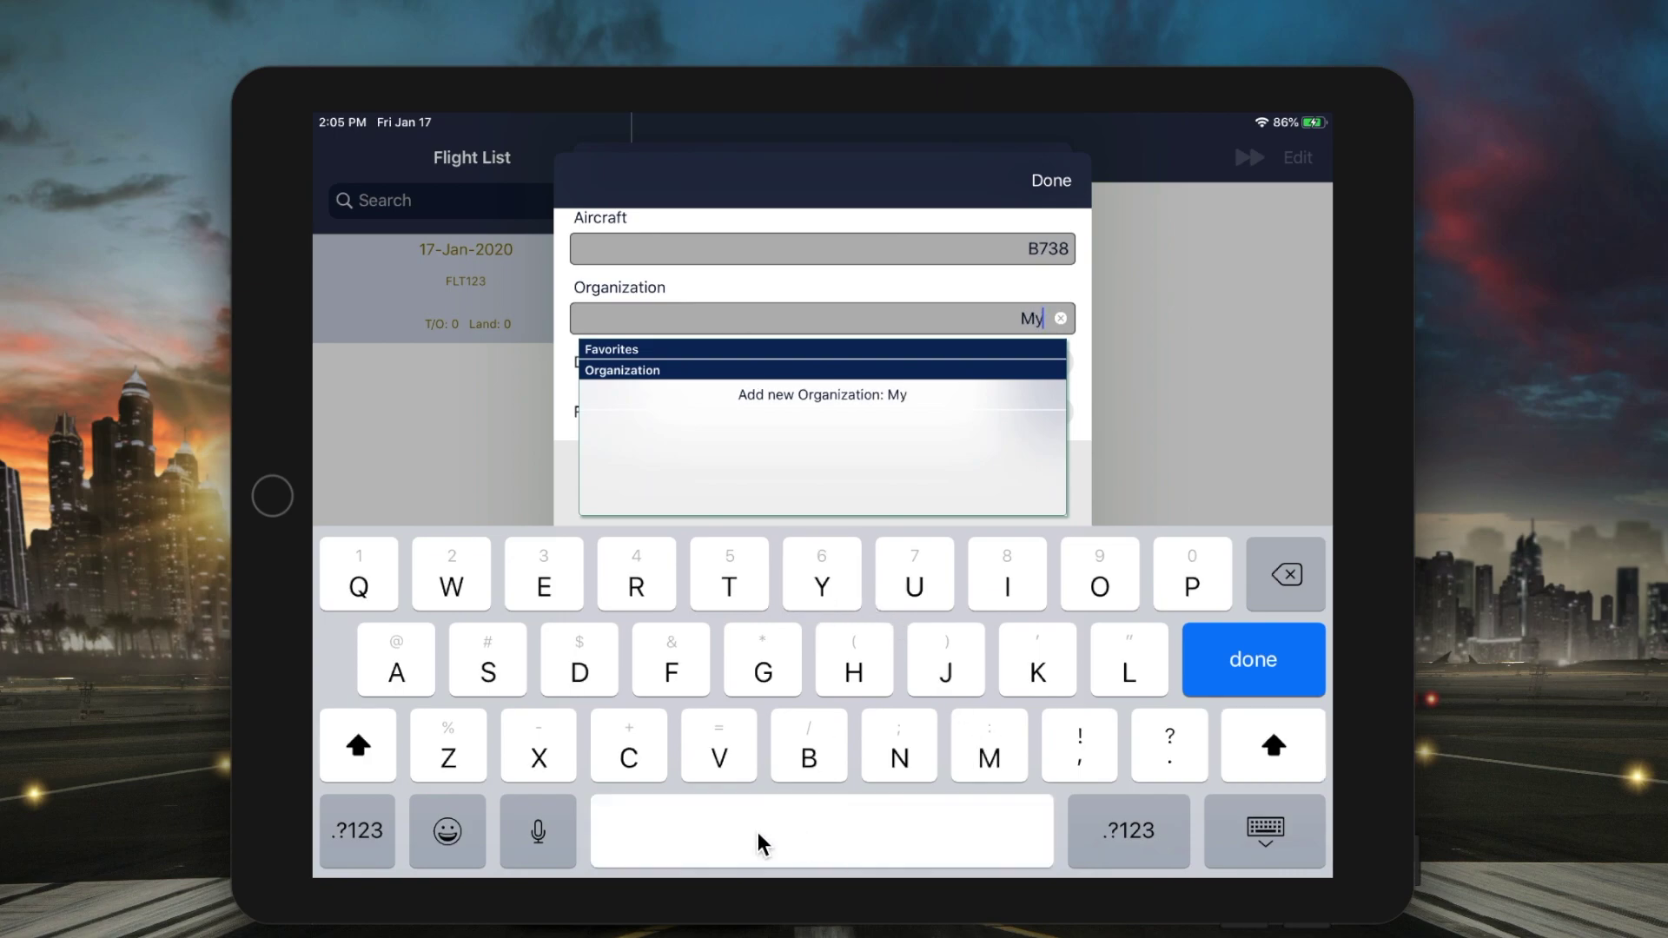
{"action": "left_click", "coordinate": [640, 763]}
{"action": "left_click", "coordinate": [1103, 578]}
{"action": "left_click", "coordinate": [1012, 730]}
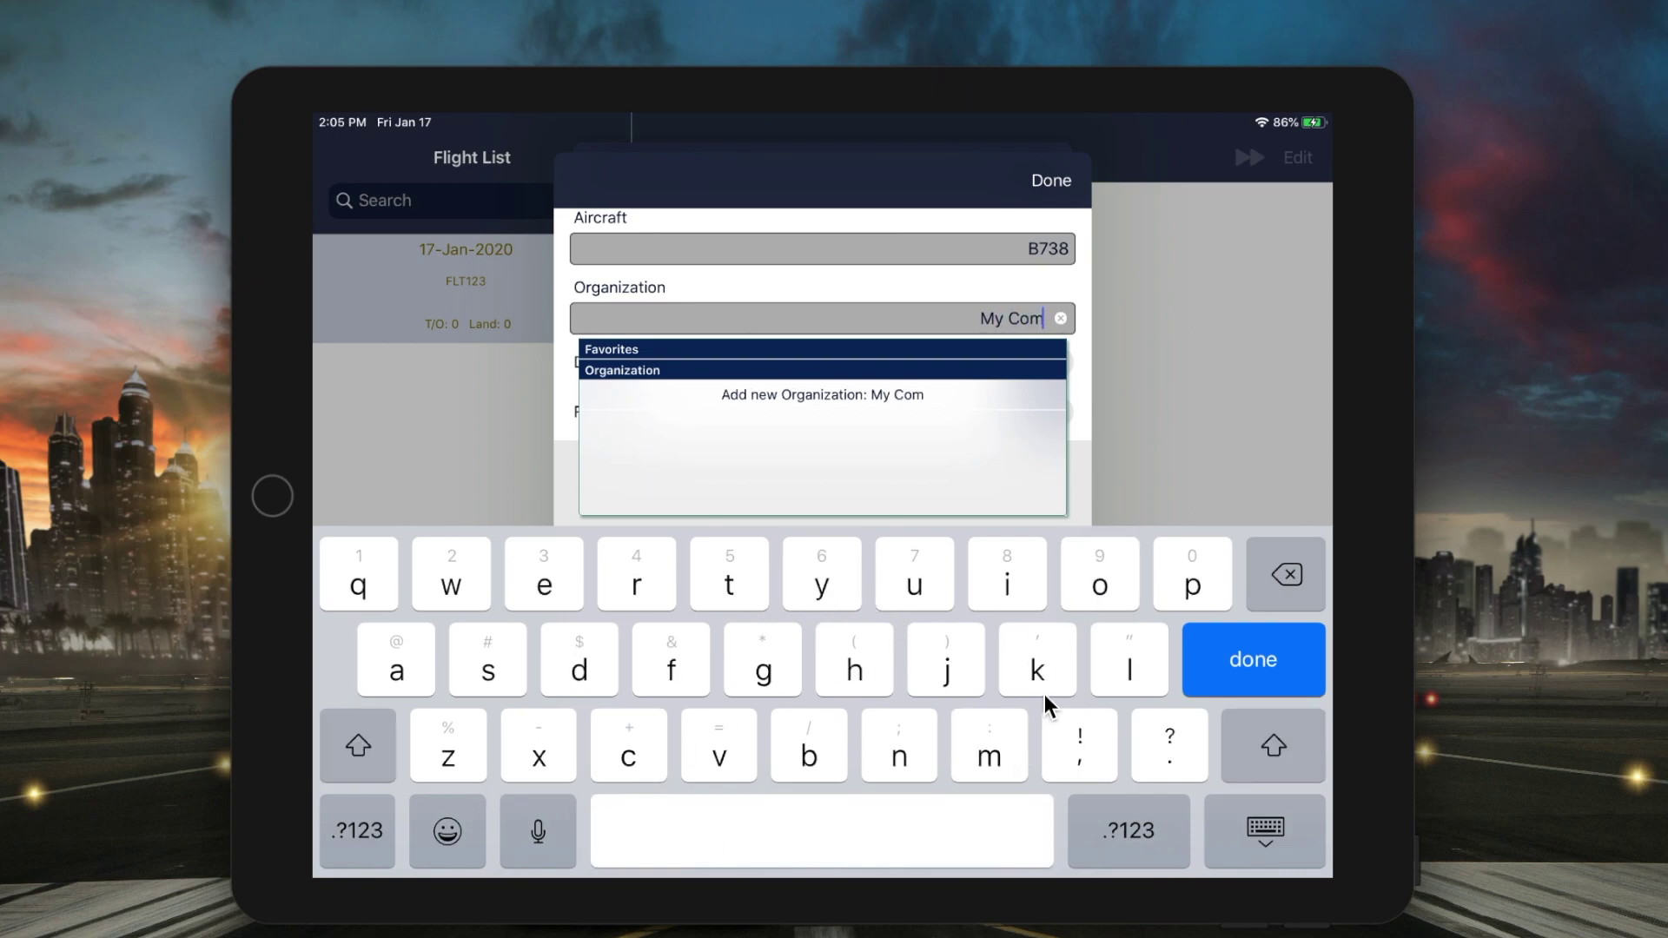
{"action": "left_click", "coordinate": [1195, 582]}
{"action": "left_click", "coordinate": [386, 664]}
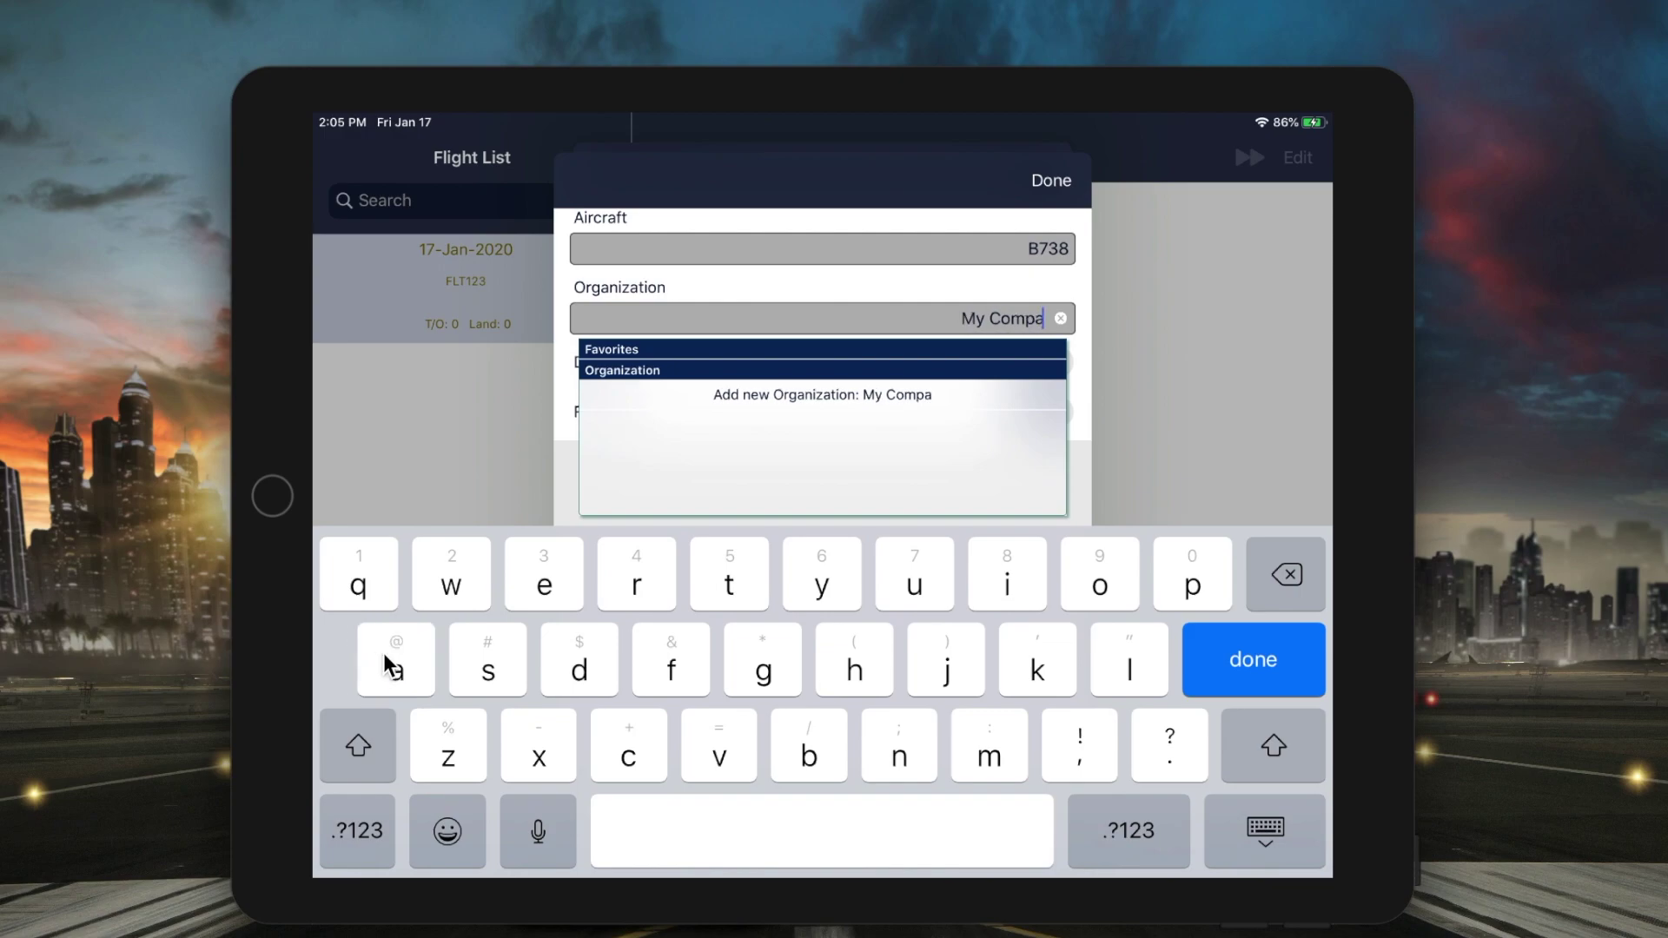
{"action": "left_click", "coordinate": [901, 745]}
{"action": "left_click", "coordinate": [826, 588]}
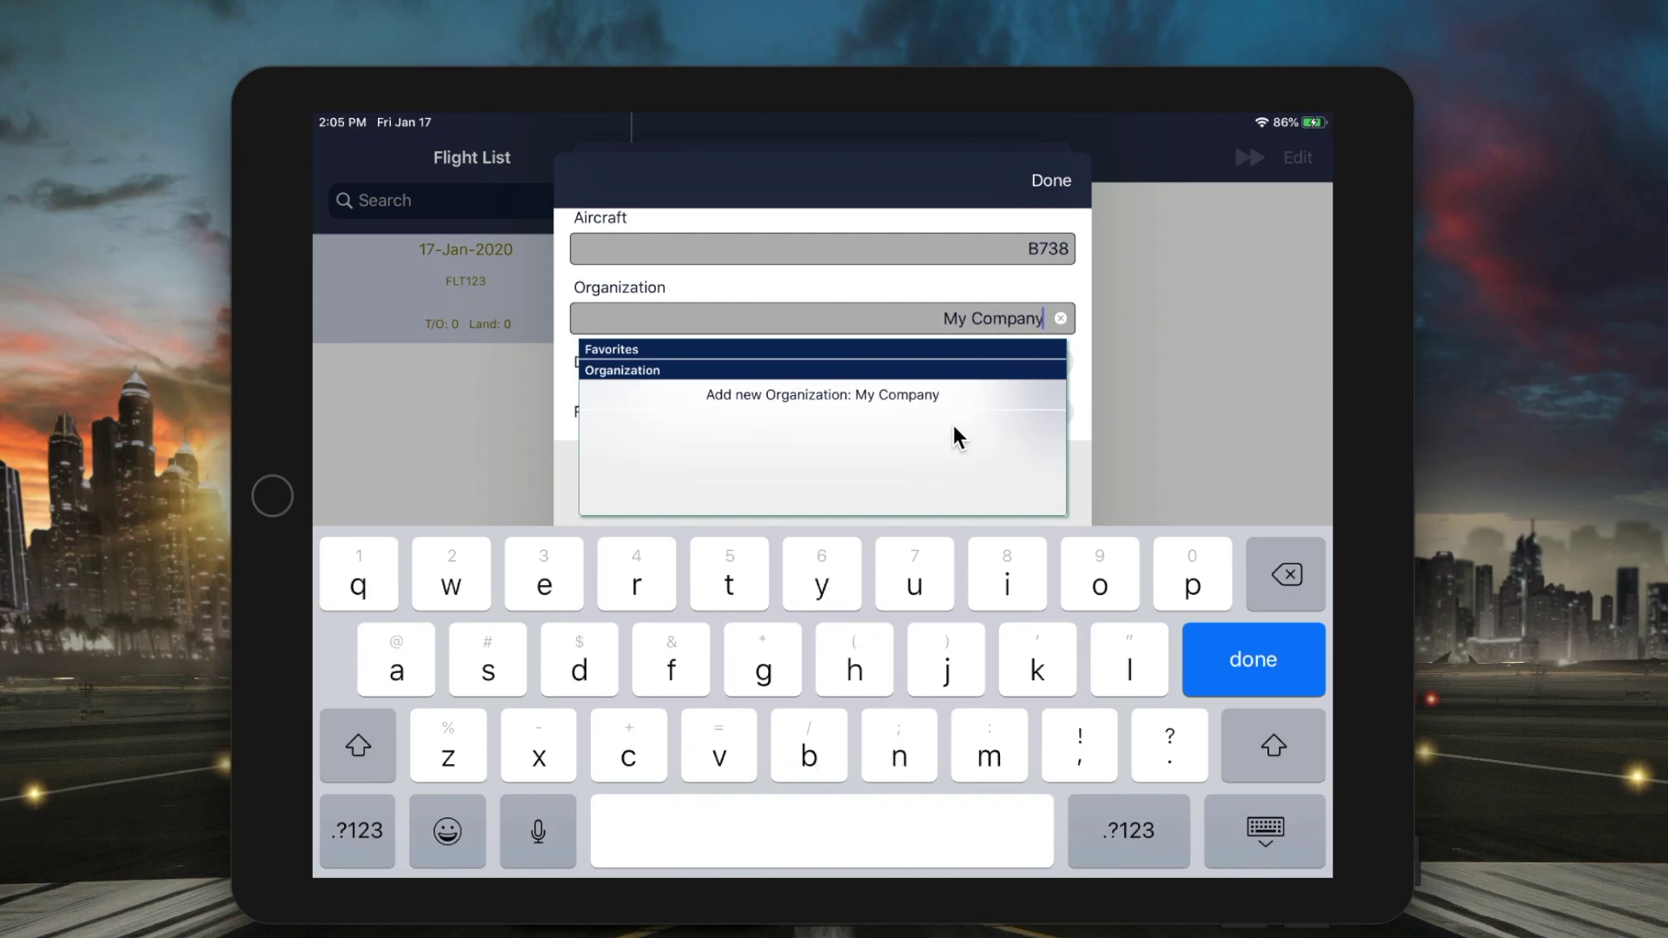
{"action": "left_click", "coordinate": [988, 393]}
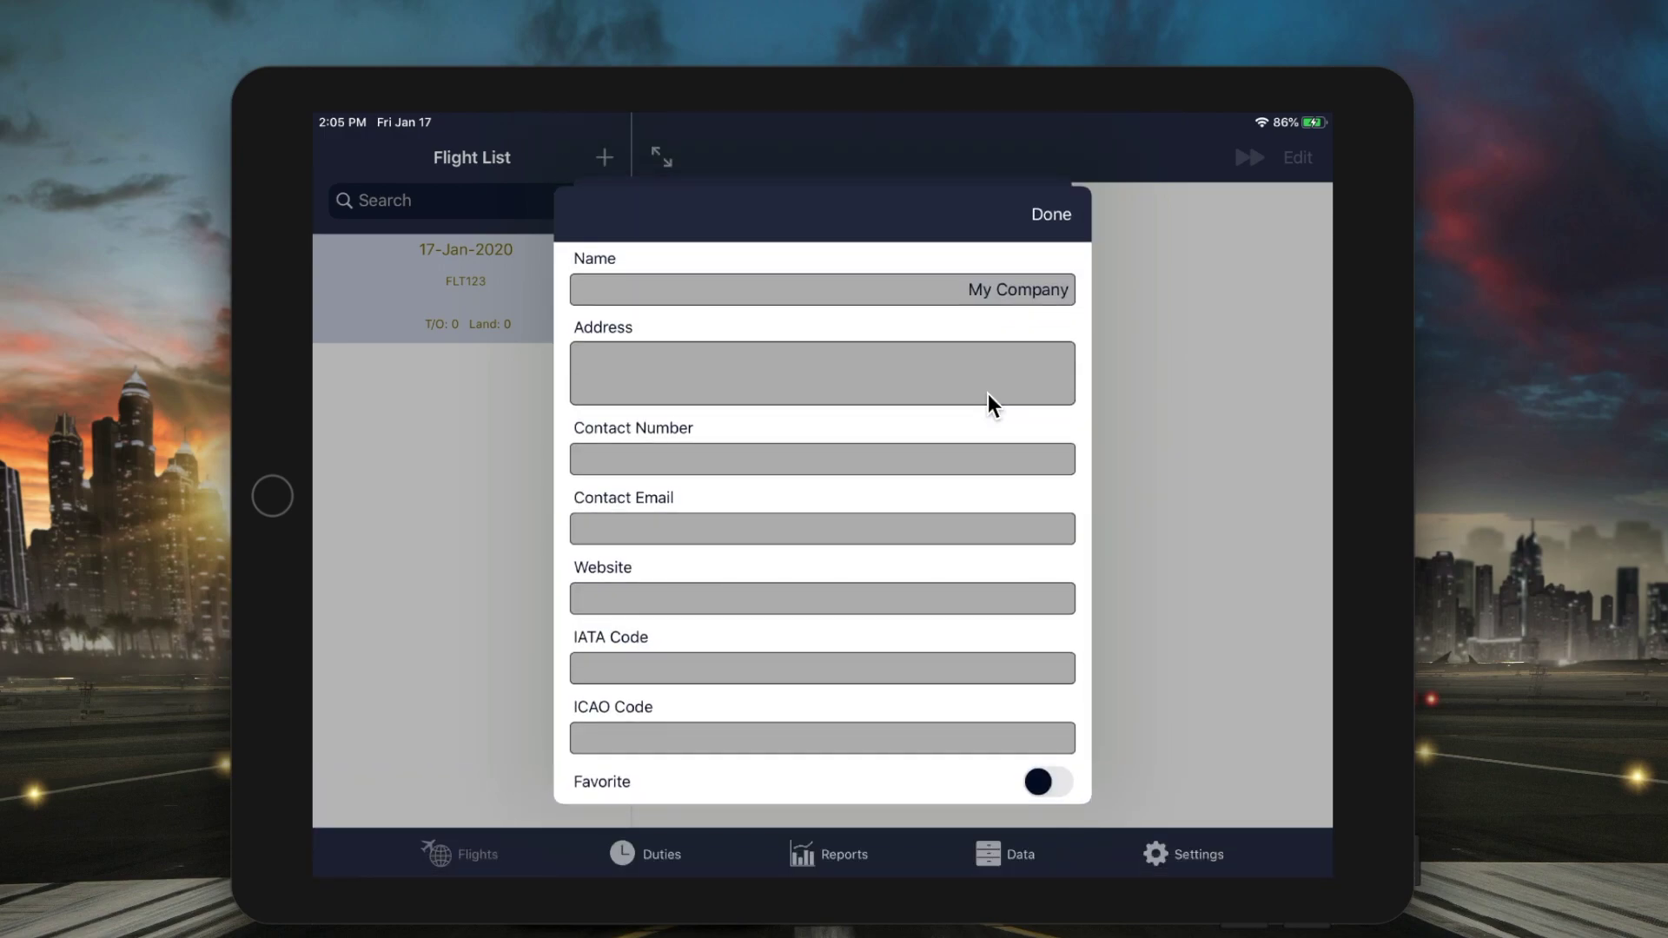
- Give My Company IATA code FL and ICAO code FLT, and save it
{"action": "left_click", "coordinate": [1013, 660]}
{"action": "type", "text": "FL"}
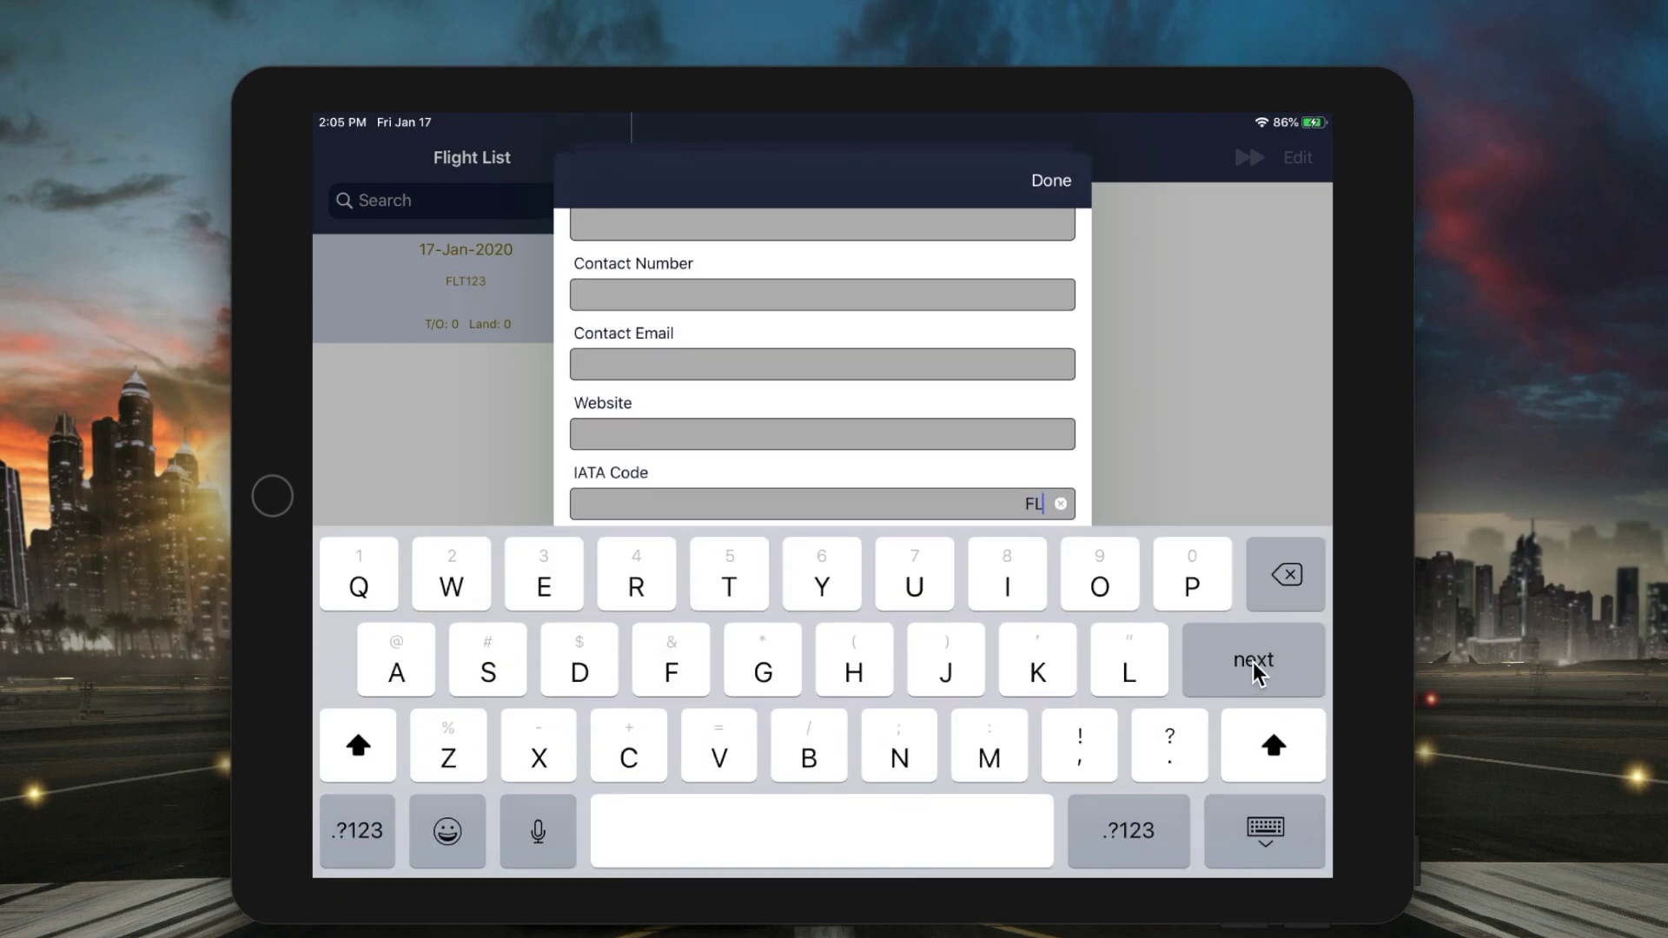
{"action": "left_click", "coordinate": [1253, 663]}
{"action": "type", "text": "FLT"}
{"action": "left_click", "coordinate": [1283, 670]}
{"action": "left_click", "coordinate": [1054, 216]}
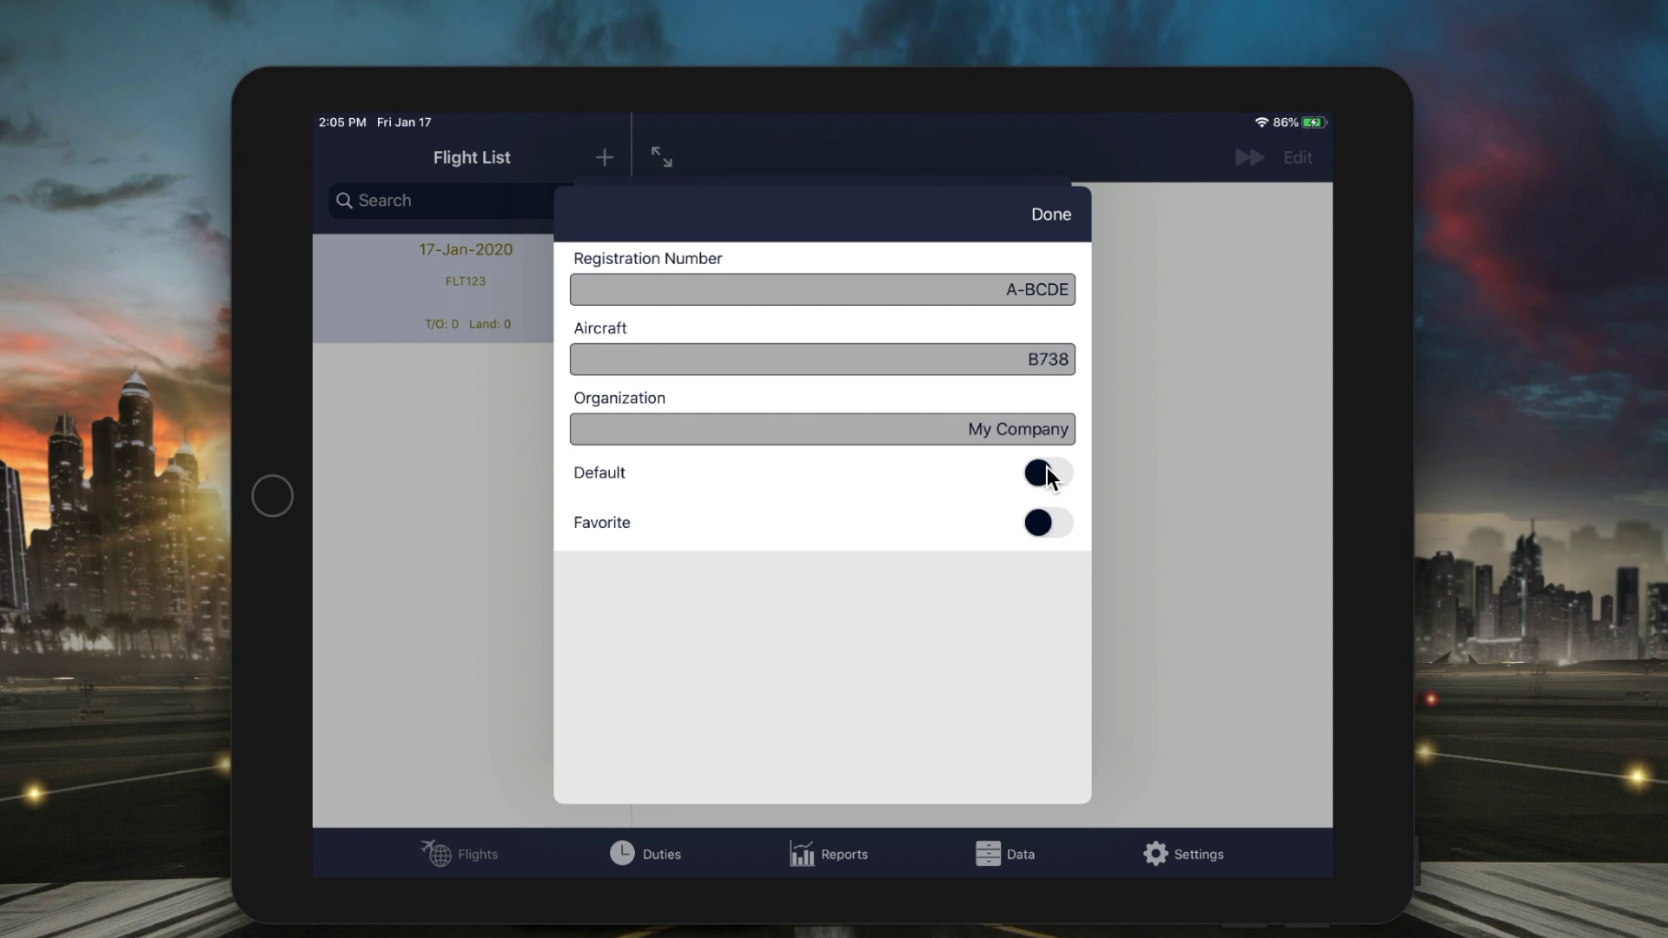
- Mark A-BCDE as a favorite and save the aircraft to the flight
{"action": "left_click", "coordinate": [1040, 522]}
{"action": "left_click", "coordinate": [1061, 213]}
{"action": "left_click", "coordinate": [1033, 436]}
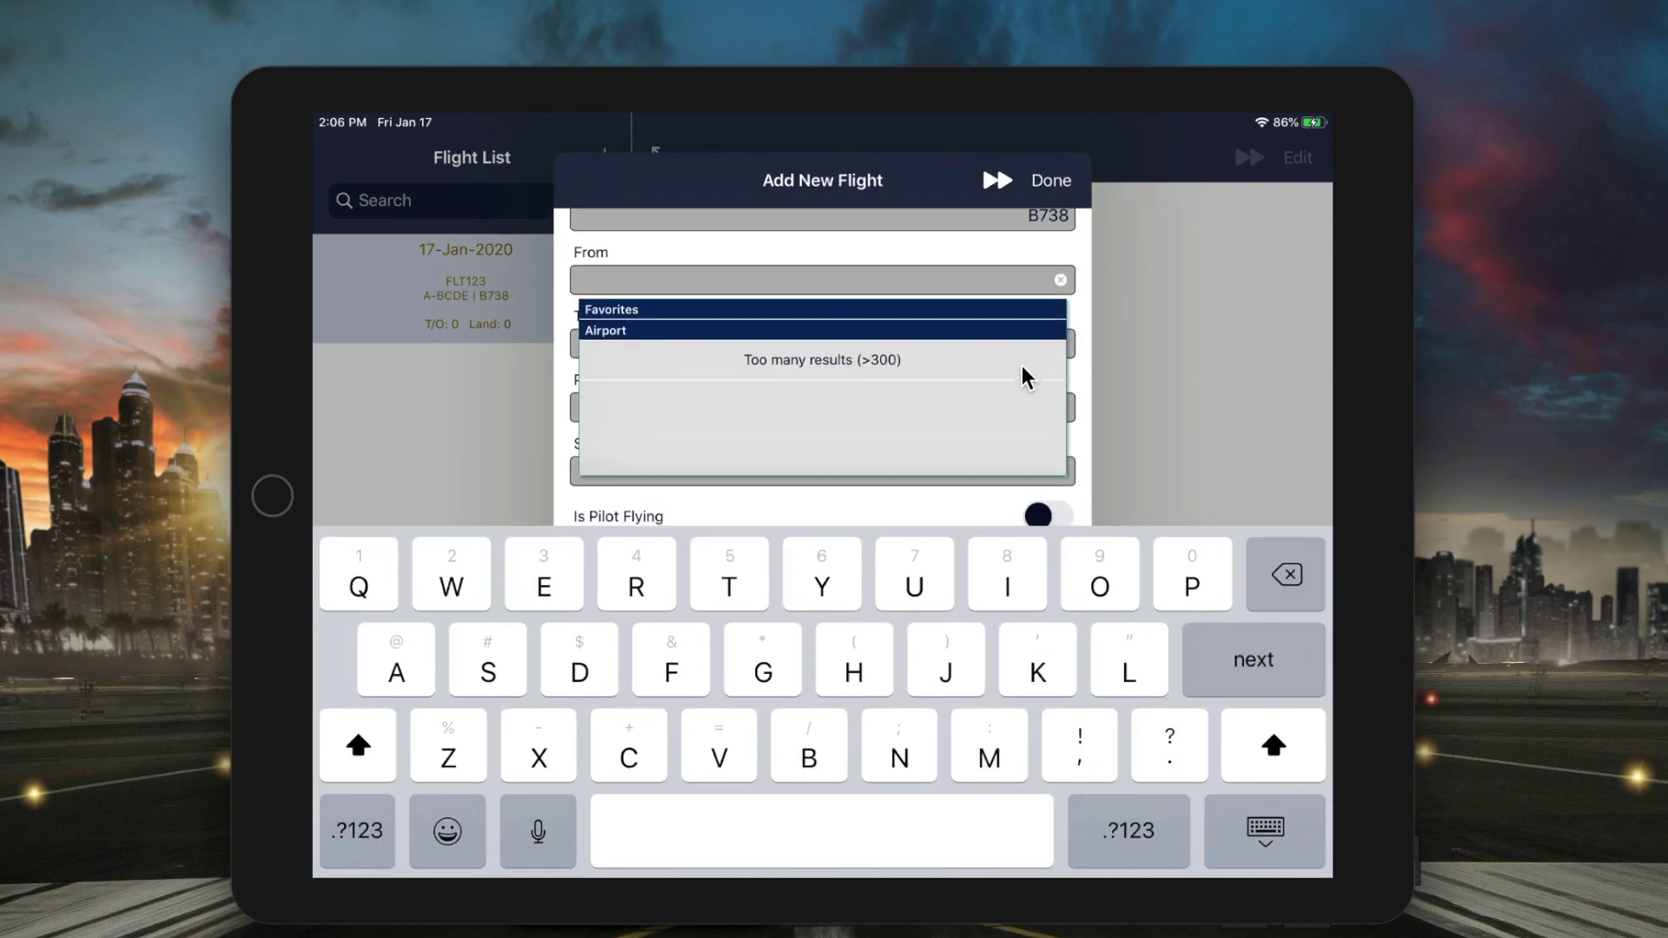
- Set the departure airport to LFPG Charles de Gaulle by searching Cdg
{"action": "left_click", "coordinate": [629, 752]}
{"action": "left_click", "coordinate": [579, 669]}
{"action": "left_click", "coordinate": [765, 670]}
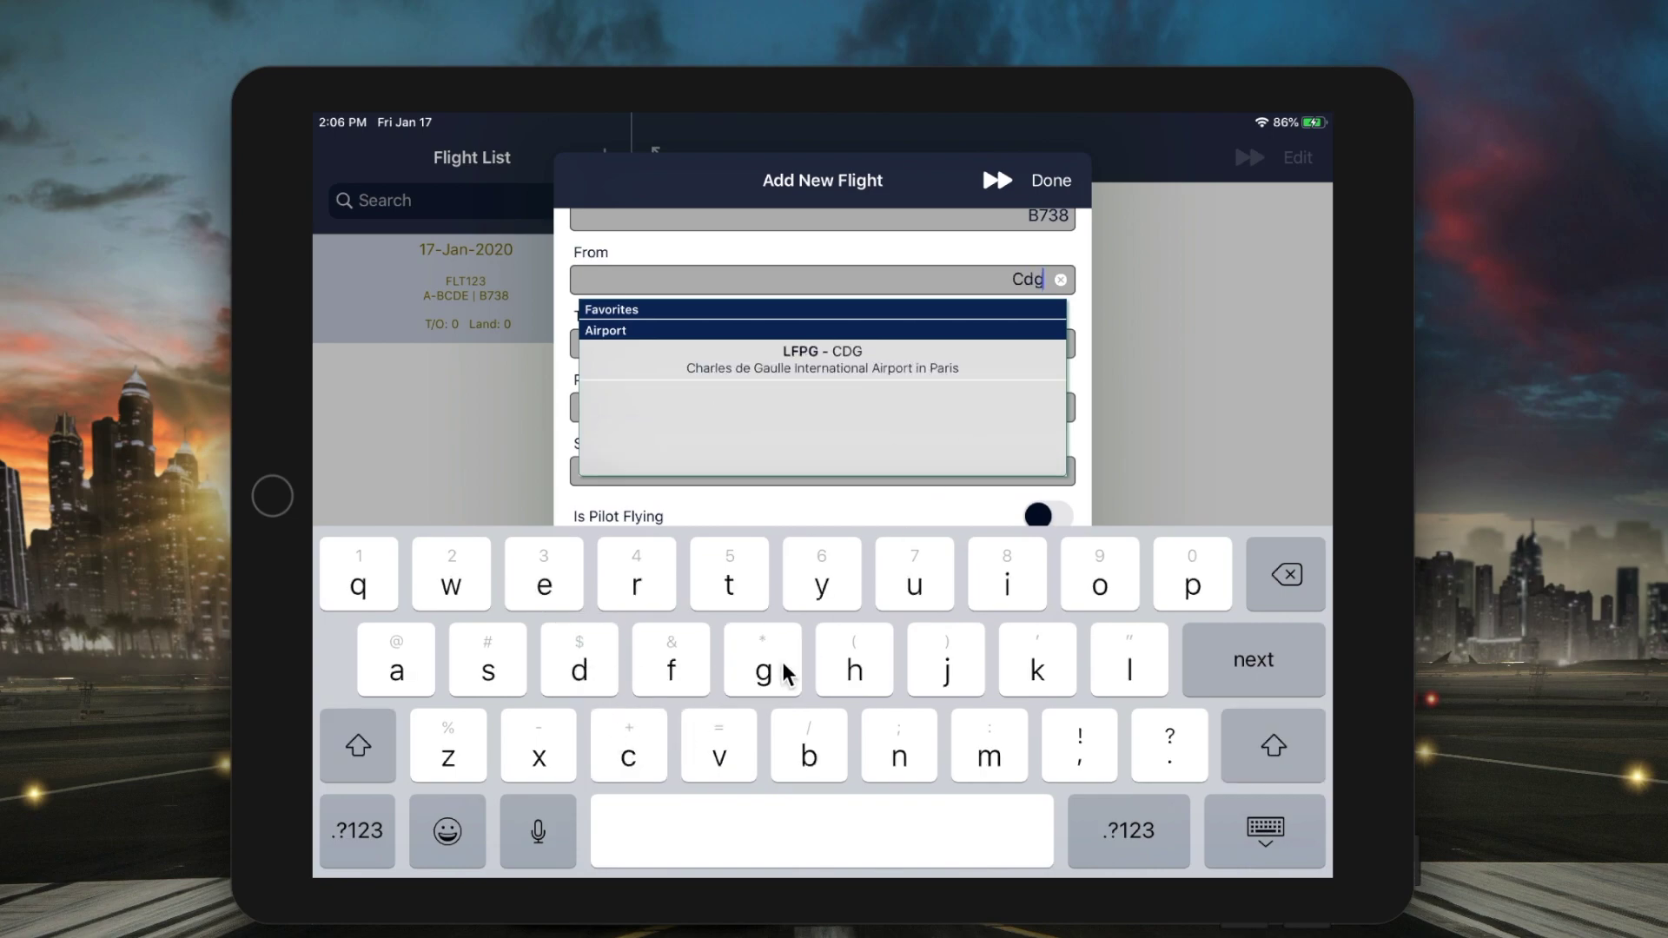
{"action": "left_click", "coordinate": [939, 355]}
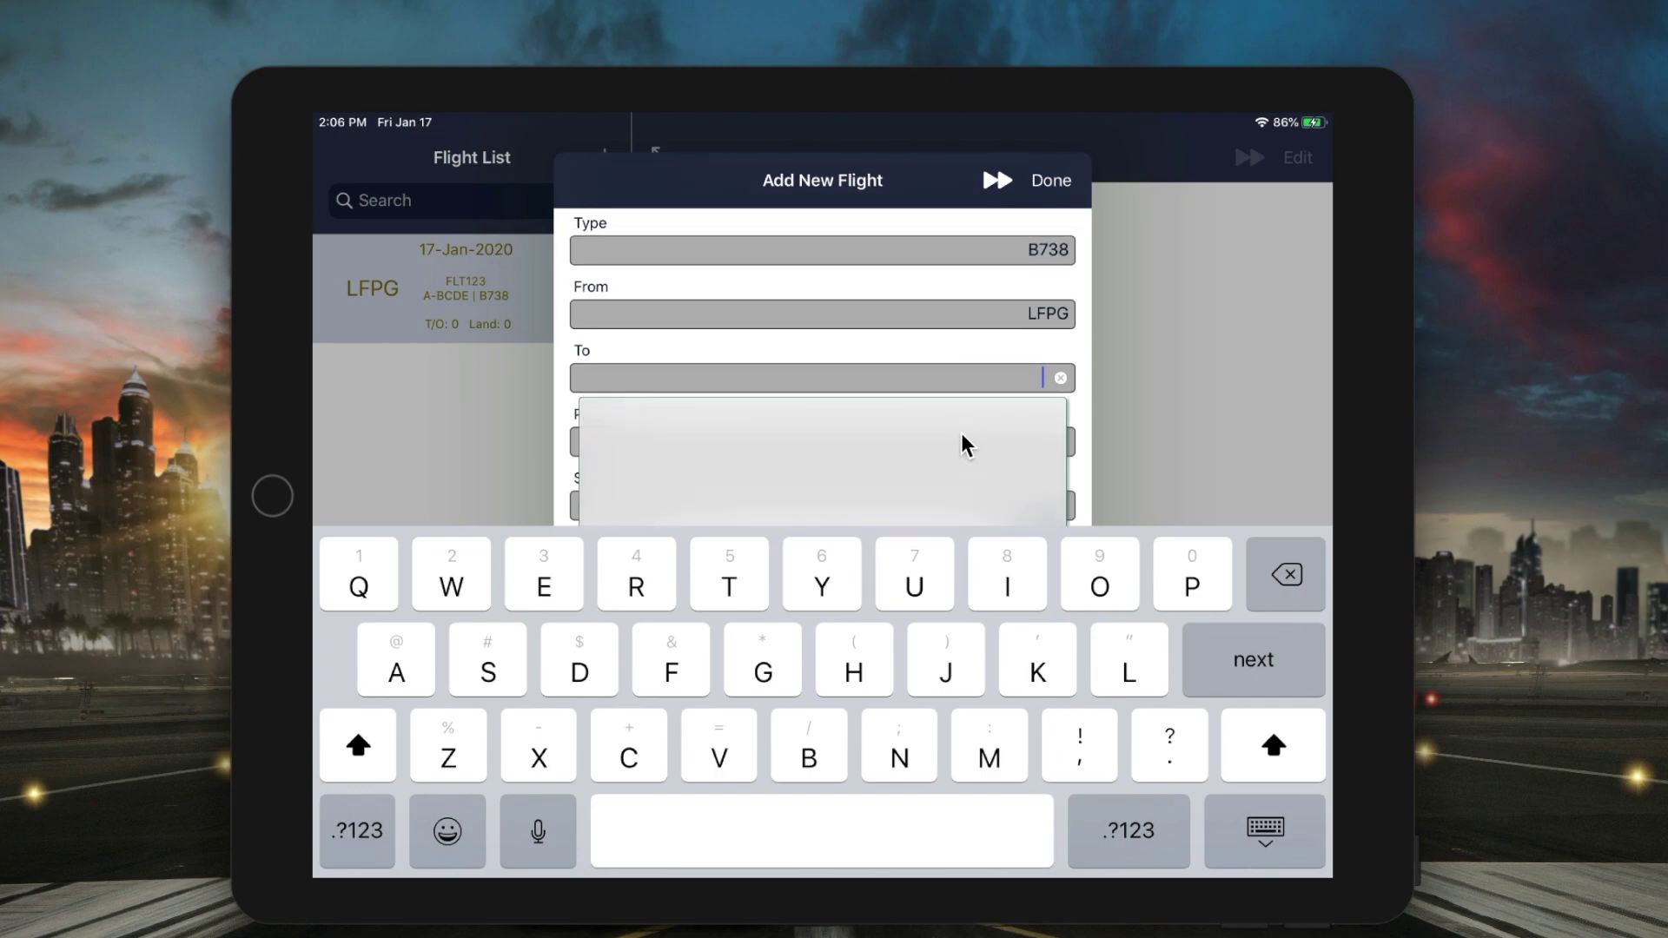
- Set the destination airport to LEBL Barcelona by searching Bcn
{"action": "left_click", "coordinate": [812, 749]}
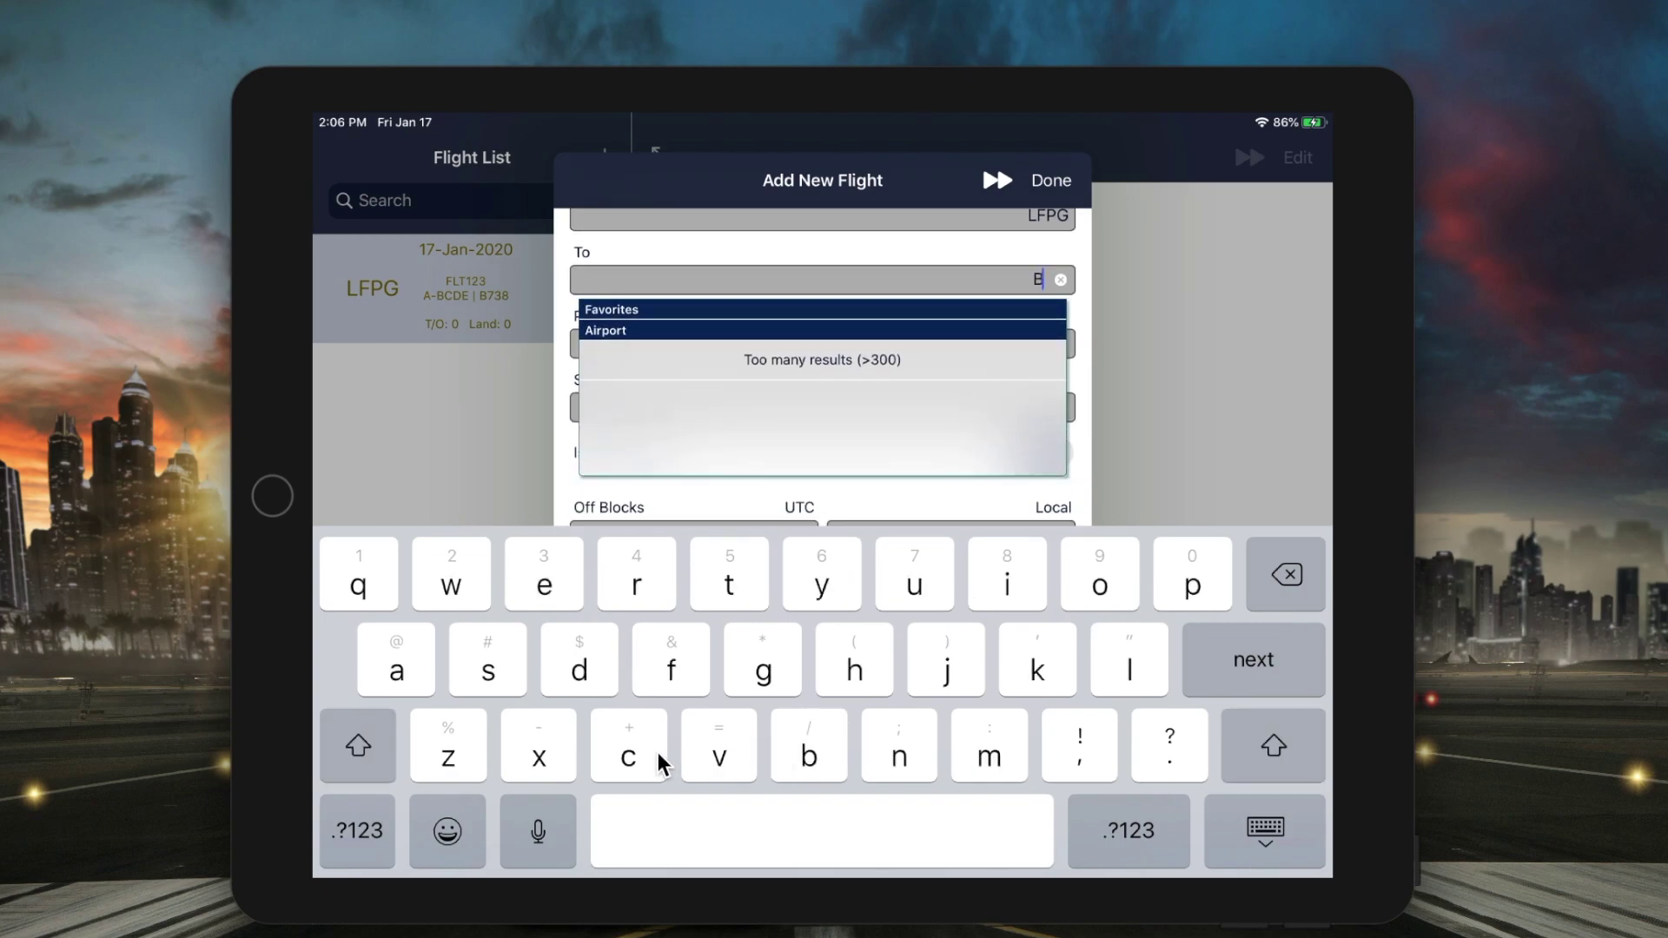
{"action": "left_click", "coordinate": [629, 754]}
{"action": "left_click", "coordinate": [899, 756]}
{"action": "left_click", "coordinate": [946, 359]}
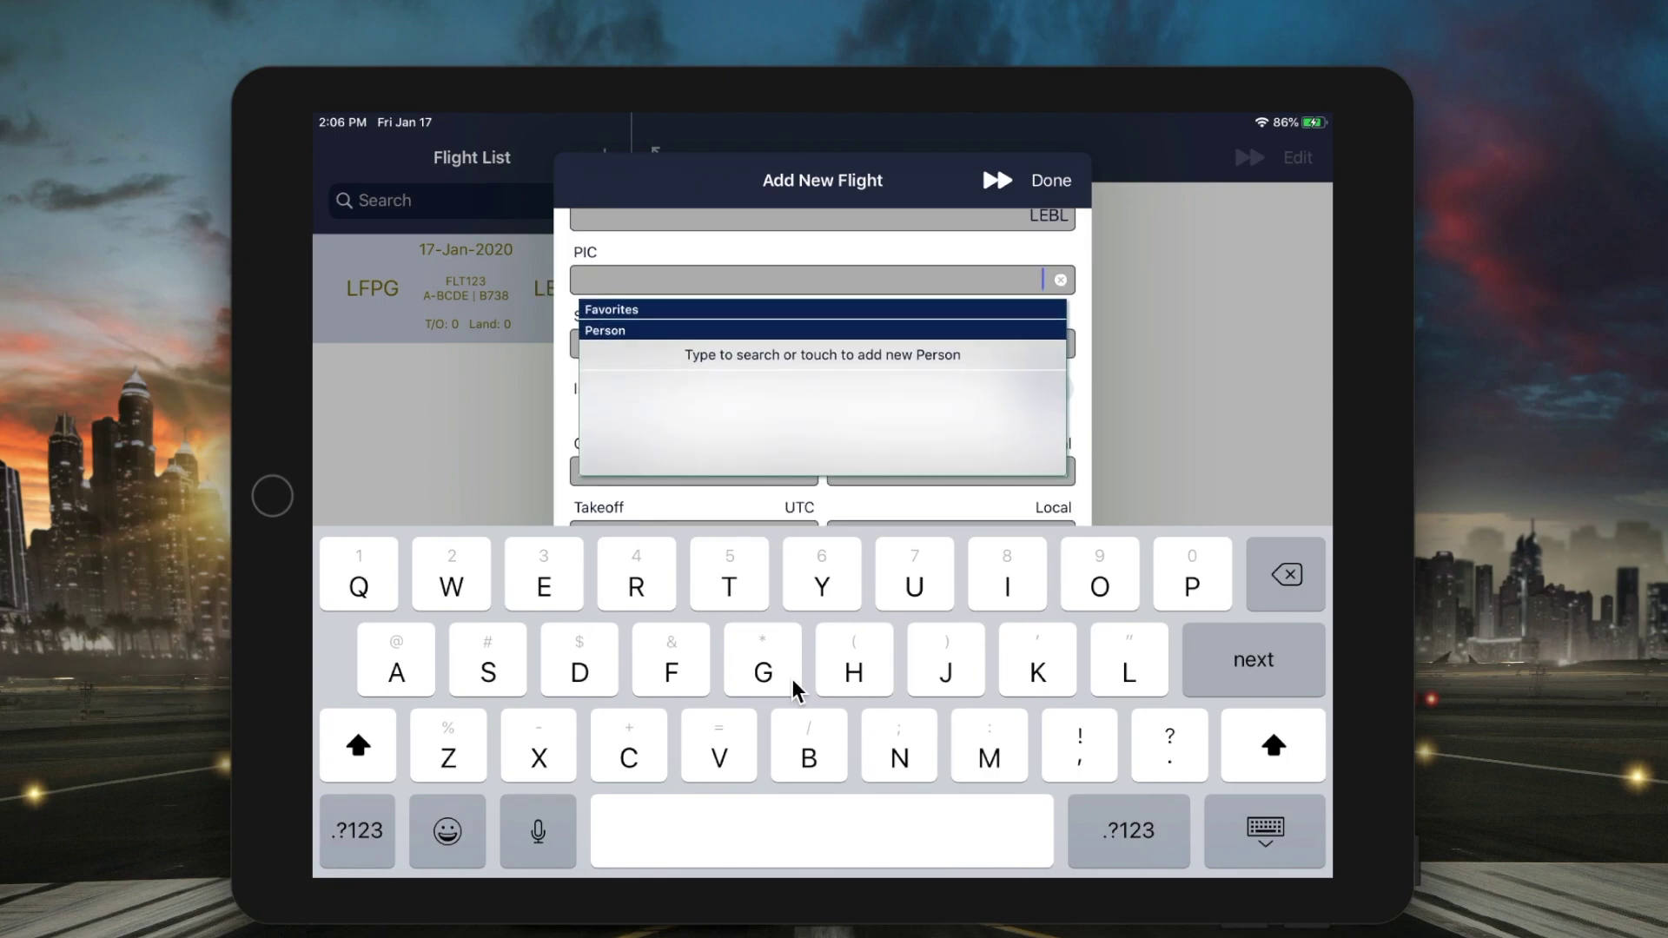
- Type the captain's first name and surname into the PIC field
{"action": "left_click", "coordinate": [638, 764]}
{"action": "left_click", "coordinate": [428, 682]}
{"action": "left_click", "coordinate": [647, 598]}
{"action": "left_click", "coordinate": [1077, 587]}
{"action": "left_click", "coordinate": [1108, 705]}
{"action": "left_click", "coordinate": [1008, 577]}
{"action": "left_click", "coordinate": [899, 757]}
{"action": "left_click", "coordinate": [543, 579]}
{"action": "left_click", "coordinate": [706, 838]}
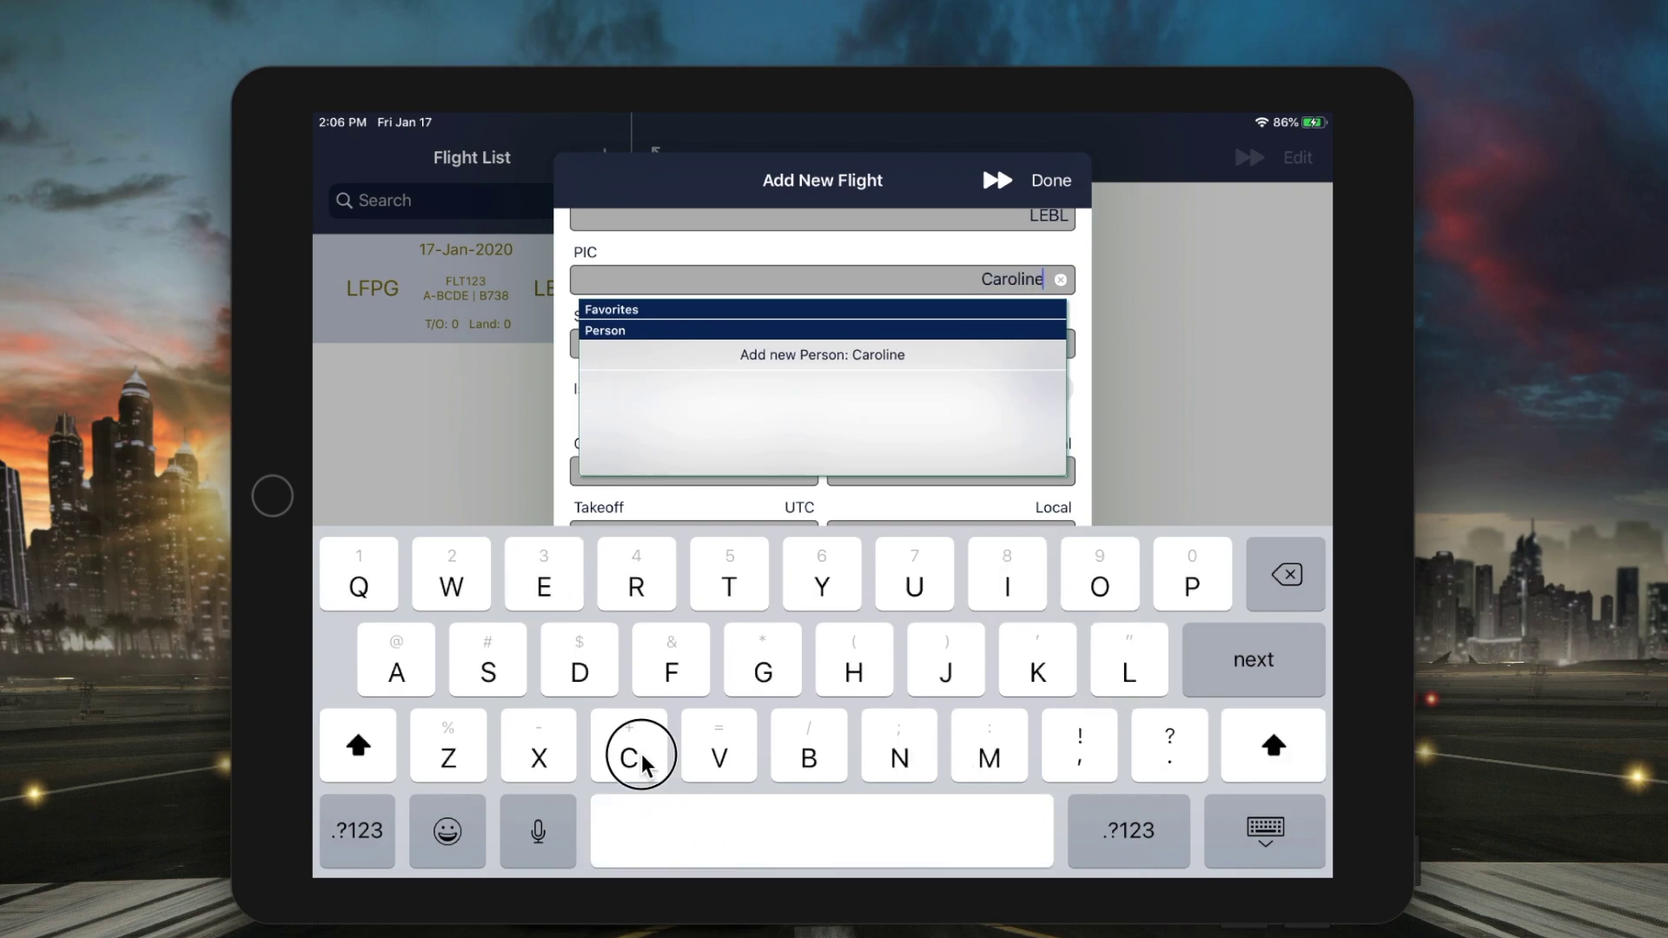
{"action": "left_click", "coordinate": [641, 760]}
{"action": "left_click", "coordinate": [396, 671]}
{"action": "left_click", "coordinate": [638, 587]}
{"action": "left_click", "coordinate": [730, 587]}
{"action": "left_click", "coordinate": [544, 587]}
{"action": "left_click", "coordinate": [638, 587]}
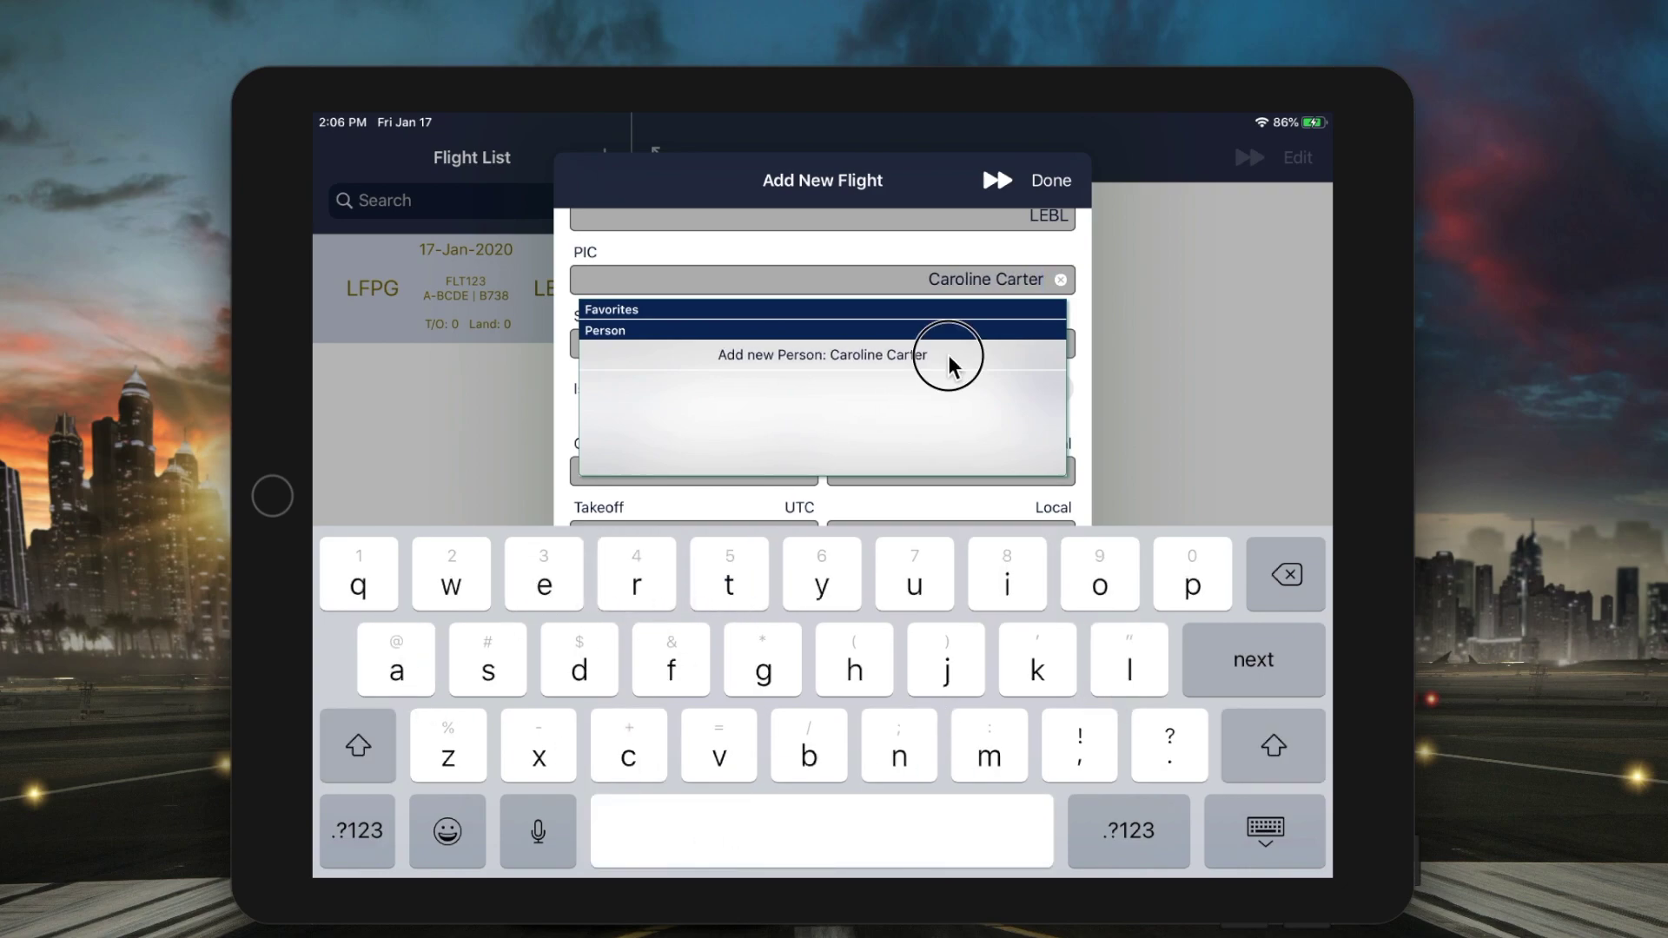
- Create the captain as a new person with organisation My Company
{"action": "left_click", "coordinate": [949, 358]}
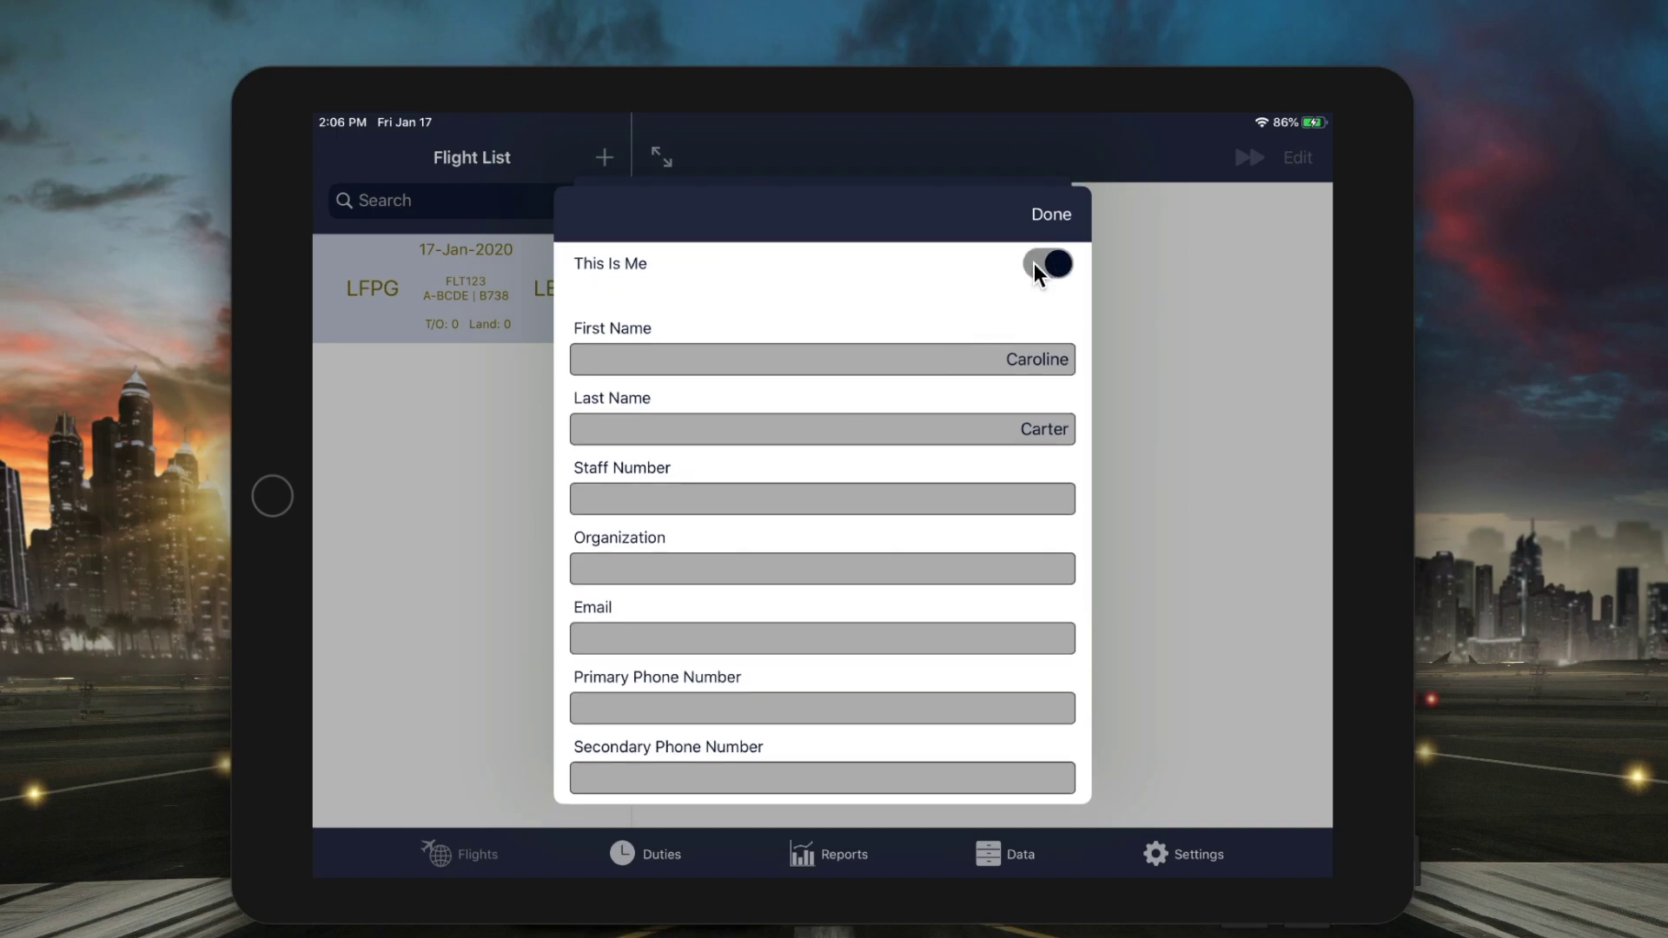
{"action": "left_click", "coordinate": [917, 570]}
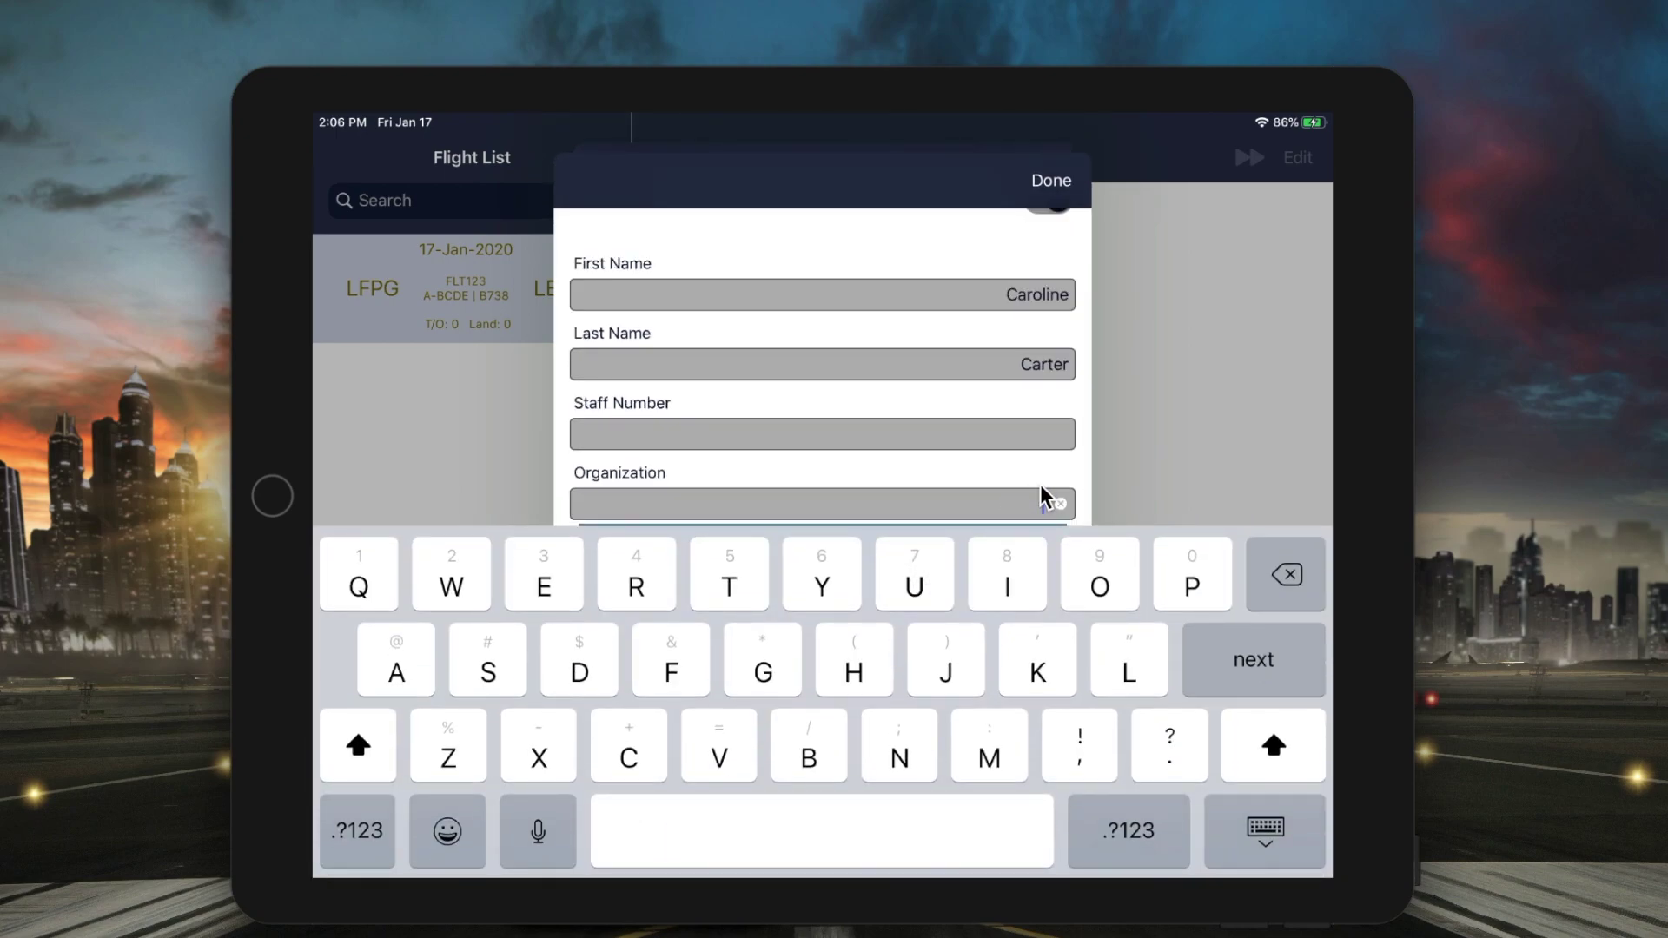
{"action": "left_click", "coordinate": [981, 431]}
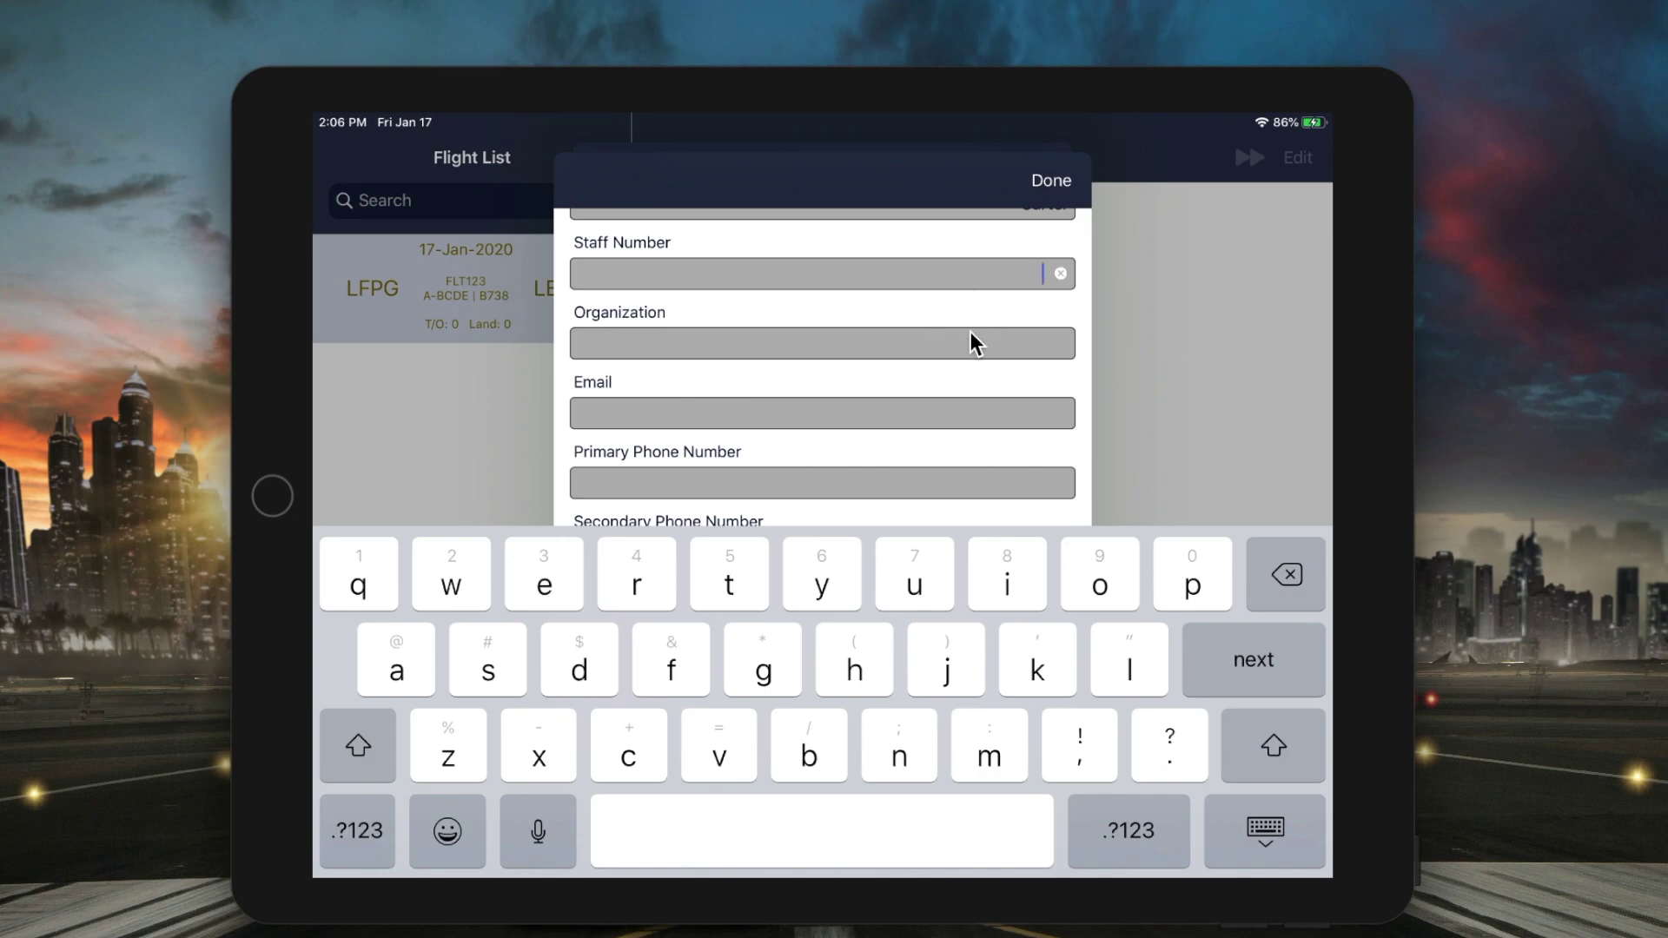
{"action": "left_click", "coordinate": [971, 334]}
{"action": "left_click", "coordinate": [900, 379]}
{"action": "left_click", "coordinate": [1060, 170]}
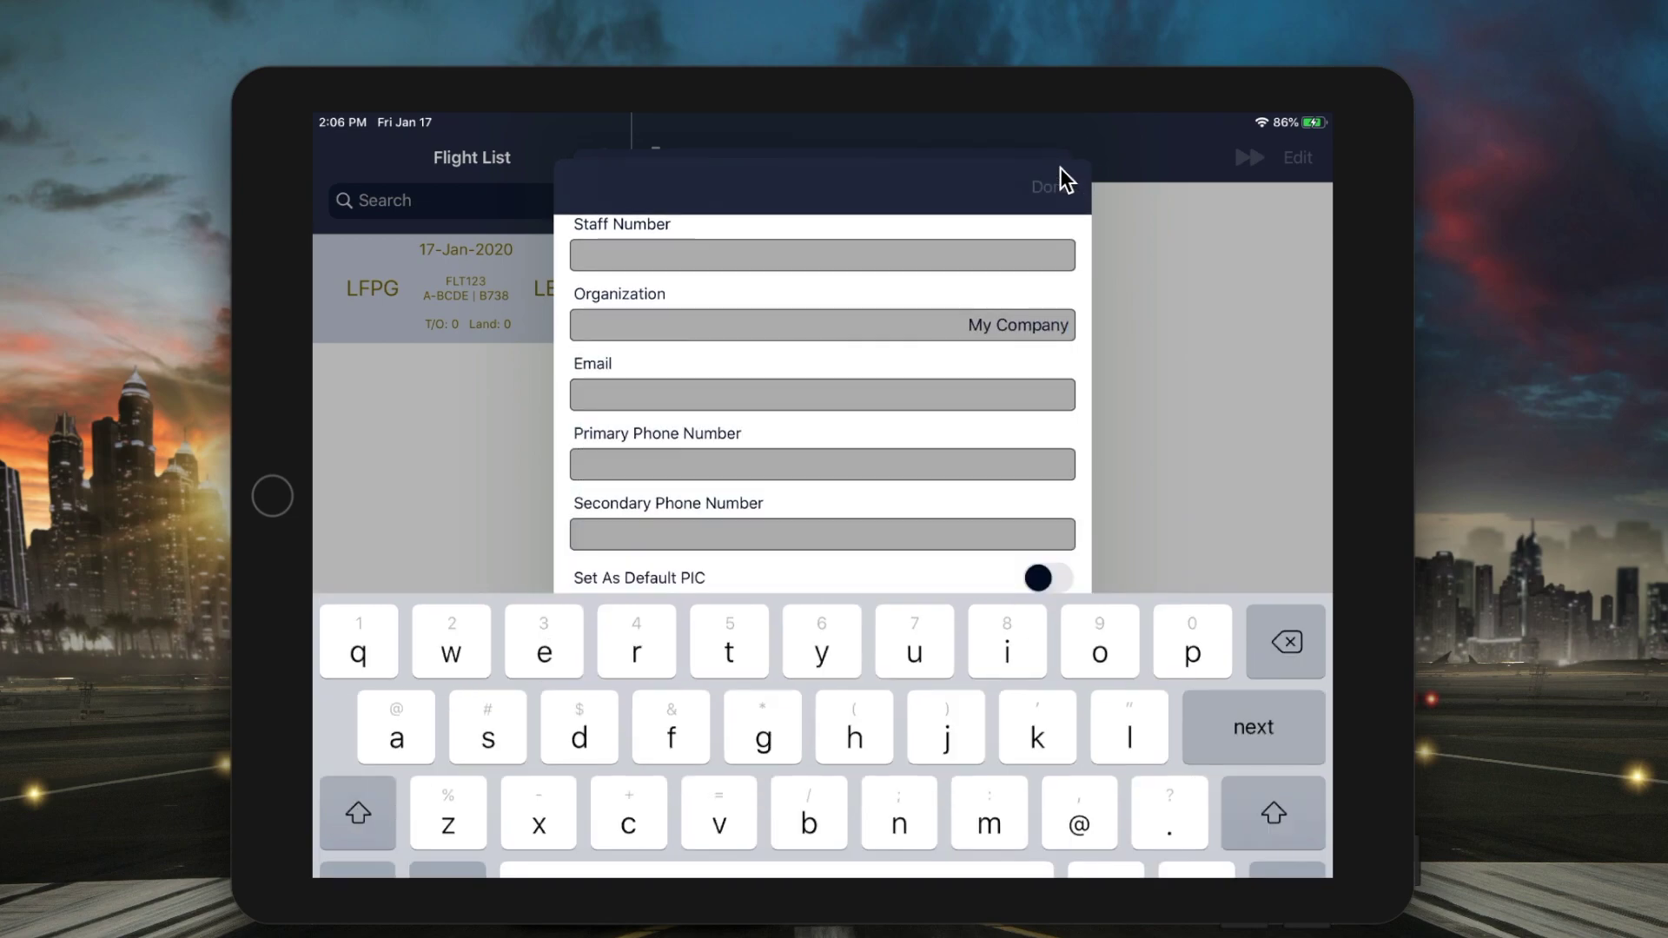
- Add the second pilot's name as SIC, a new person under My Company
{"action": "left_click", "coordinate": [951, 346]}
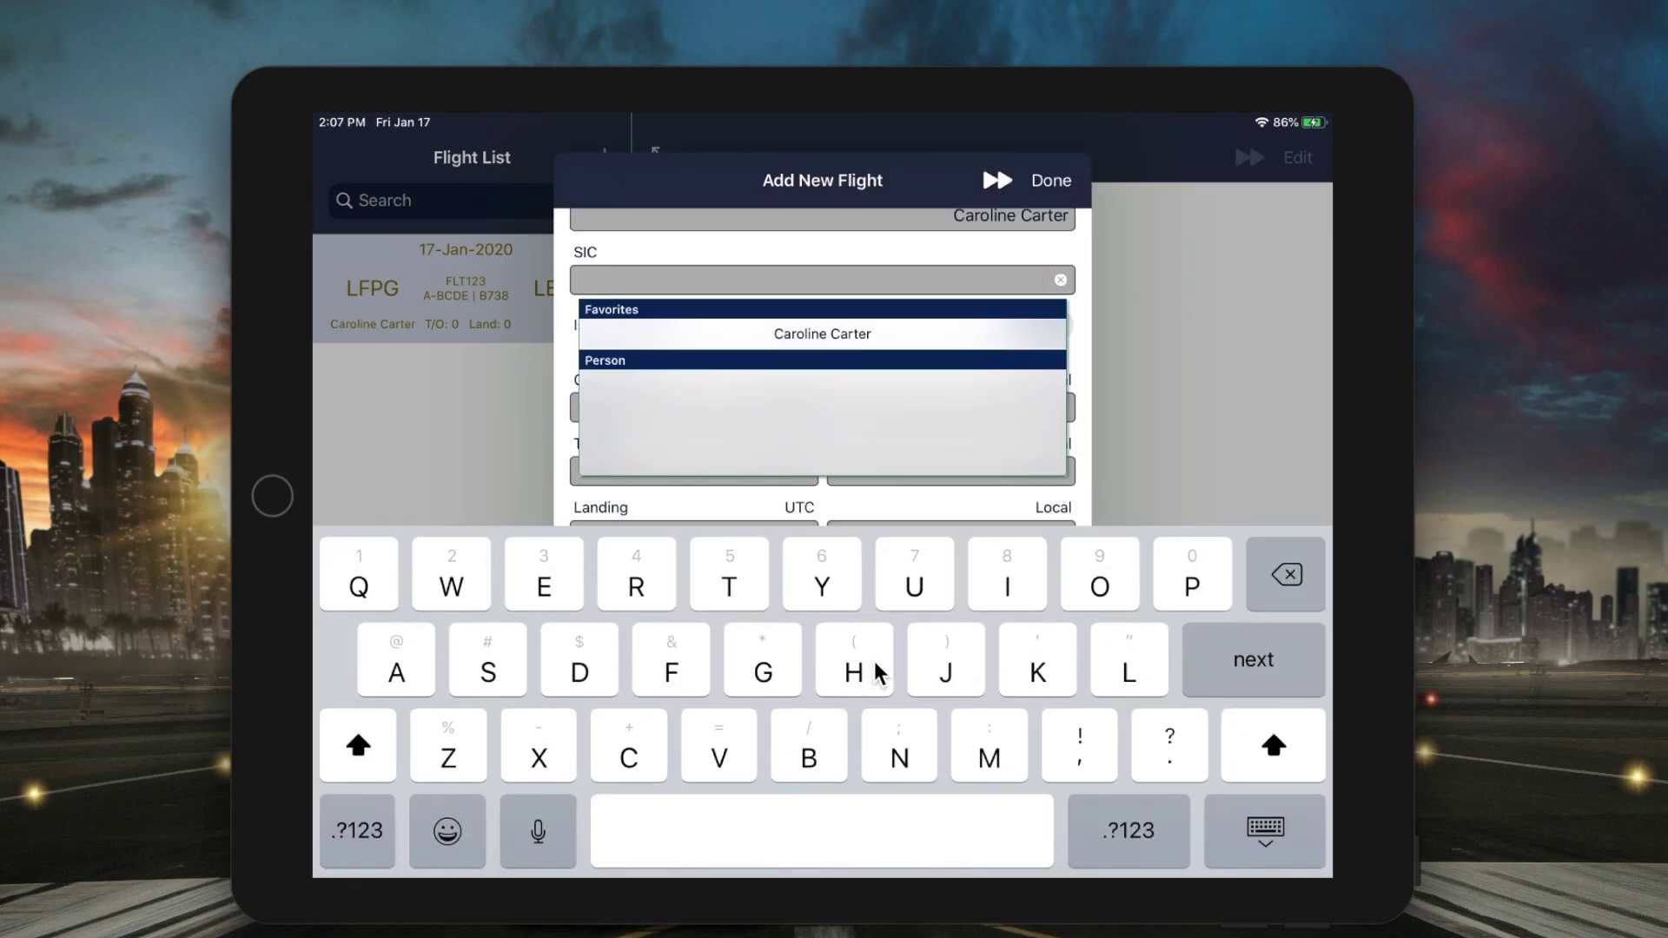
{"action": "left_click", "coordinate": [907, 358]}
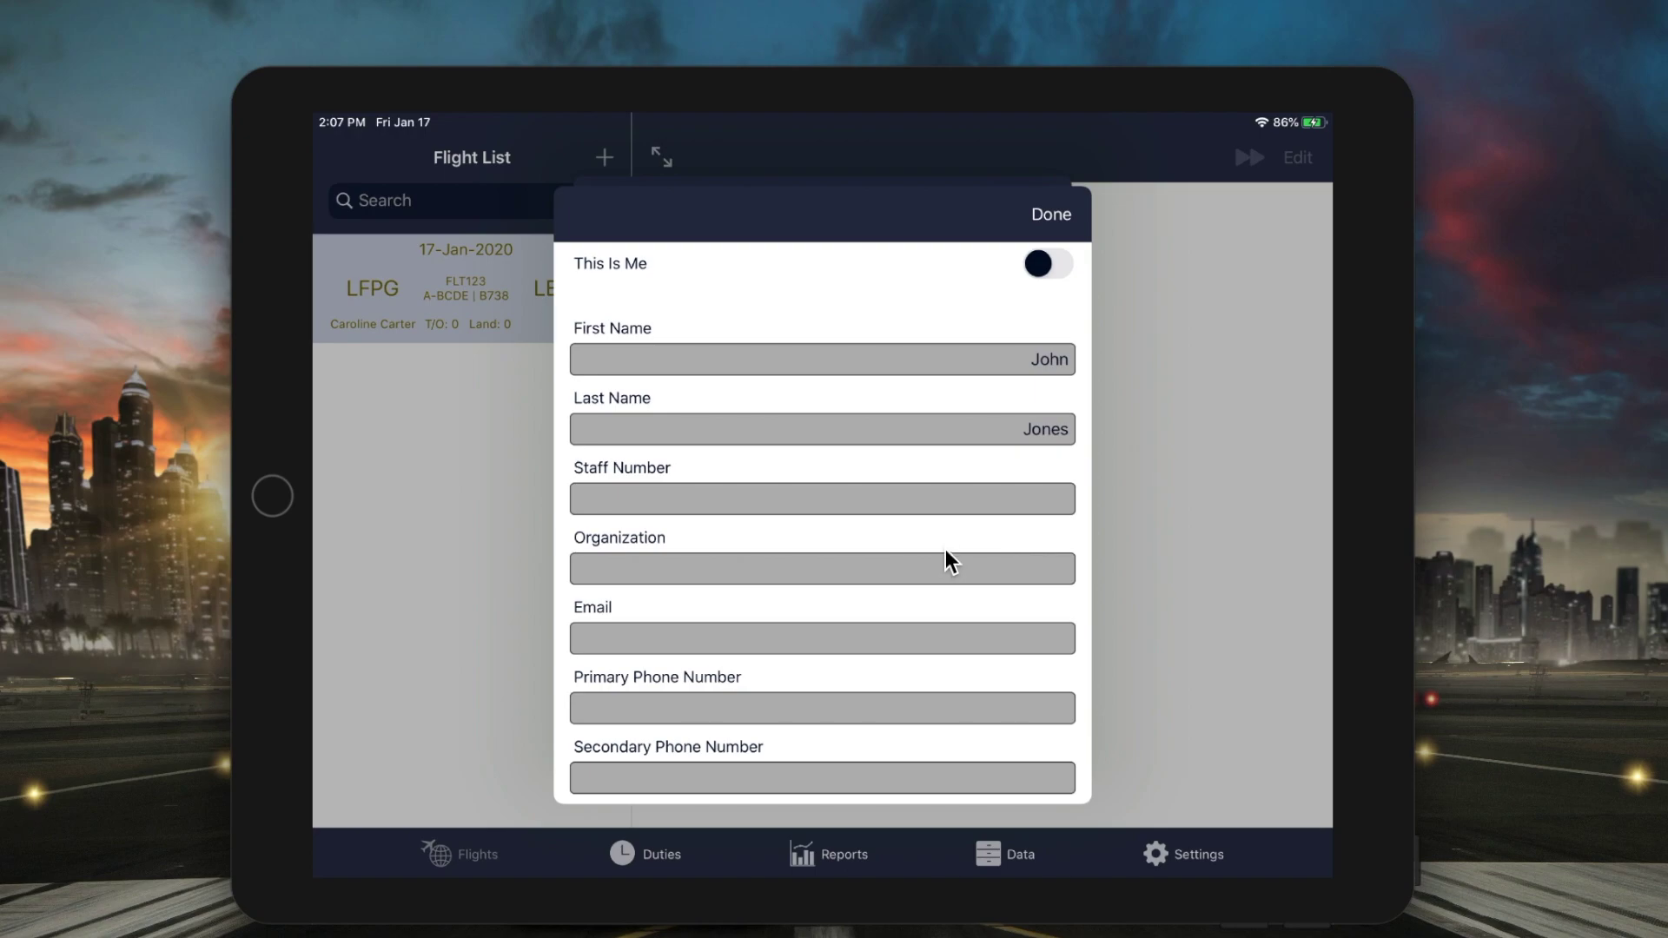
{"action": "left_click_drag", "start_coordinate": [945, 550], "coordinate": [942, 415]}
{"action": "left_click", "coordinate": [936, 456]}
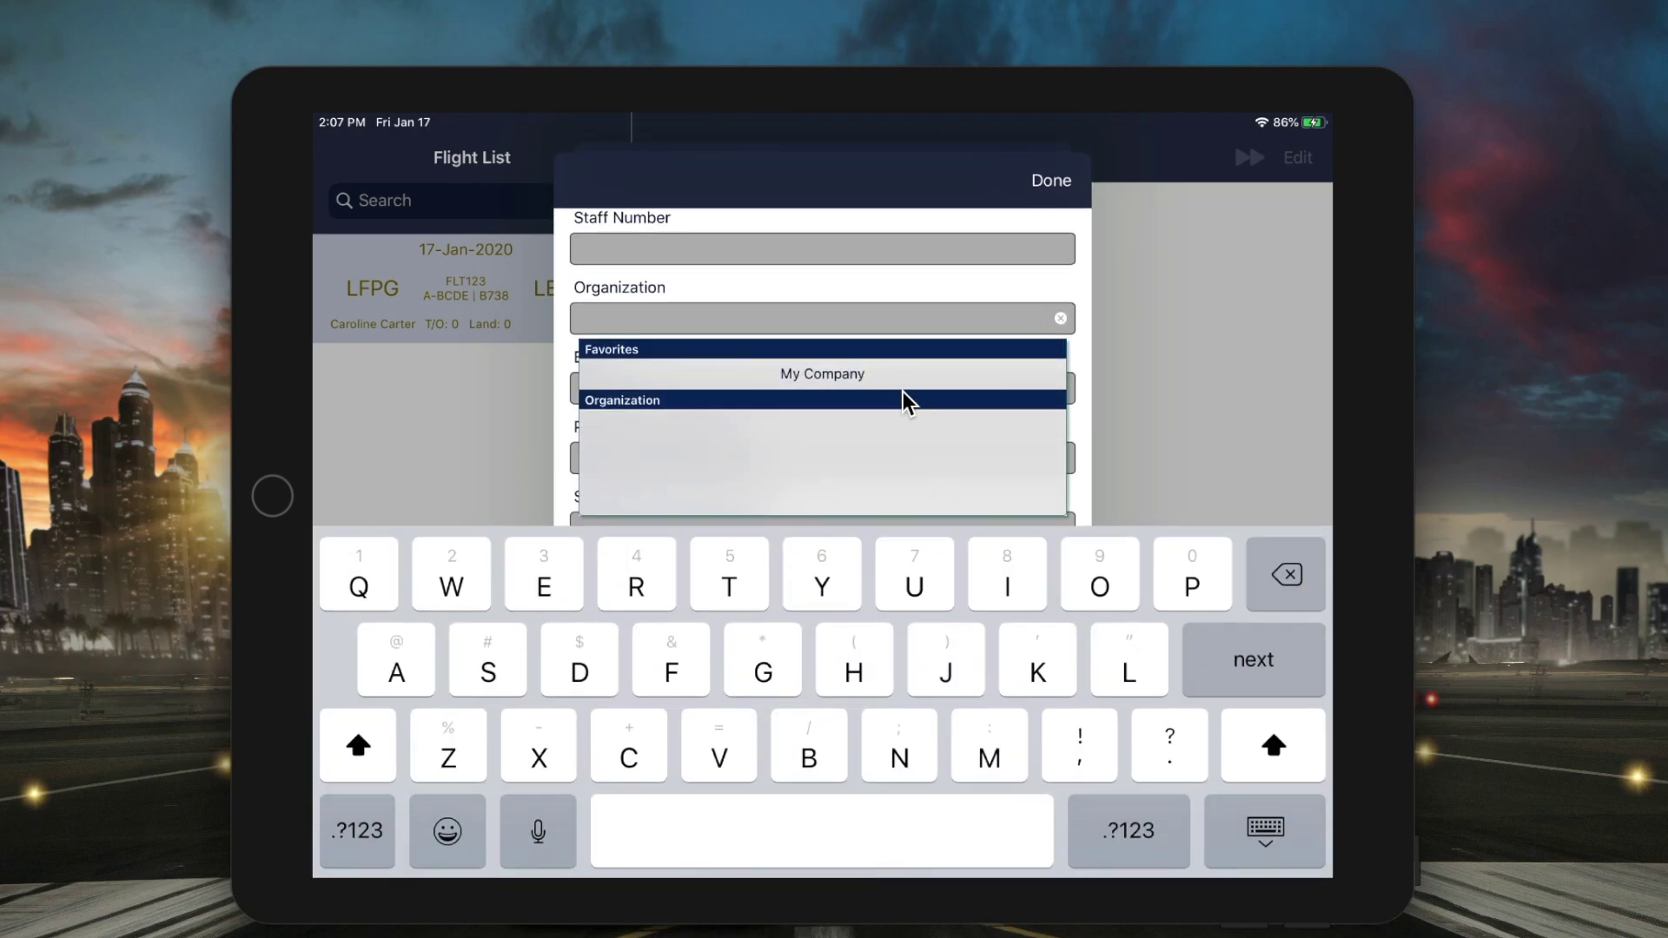
{"action": "left_click", "coordinate": [903, 386]}
{"action": "left_click", "coordinate": [1051, 180]}
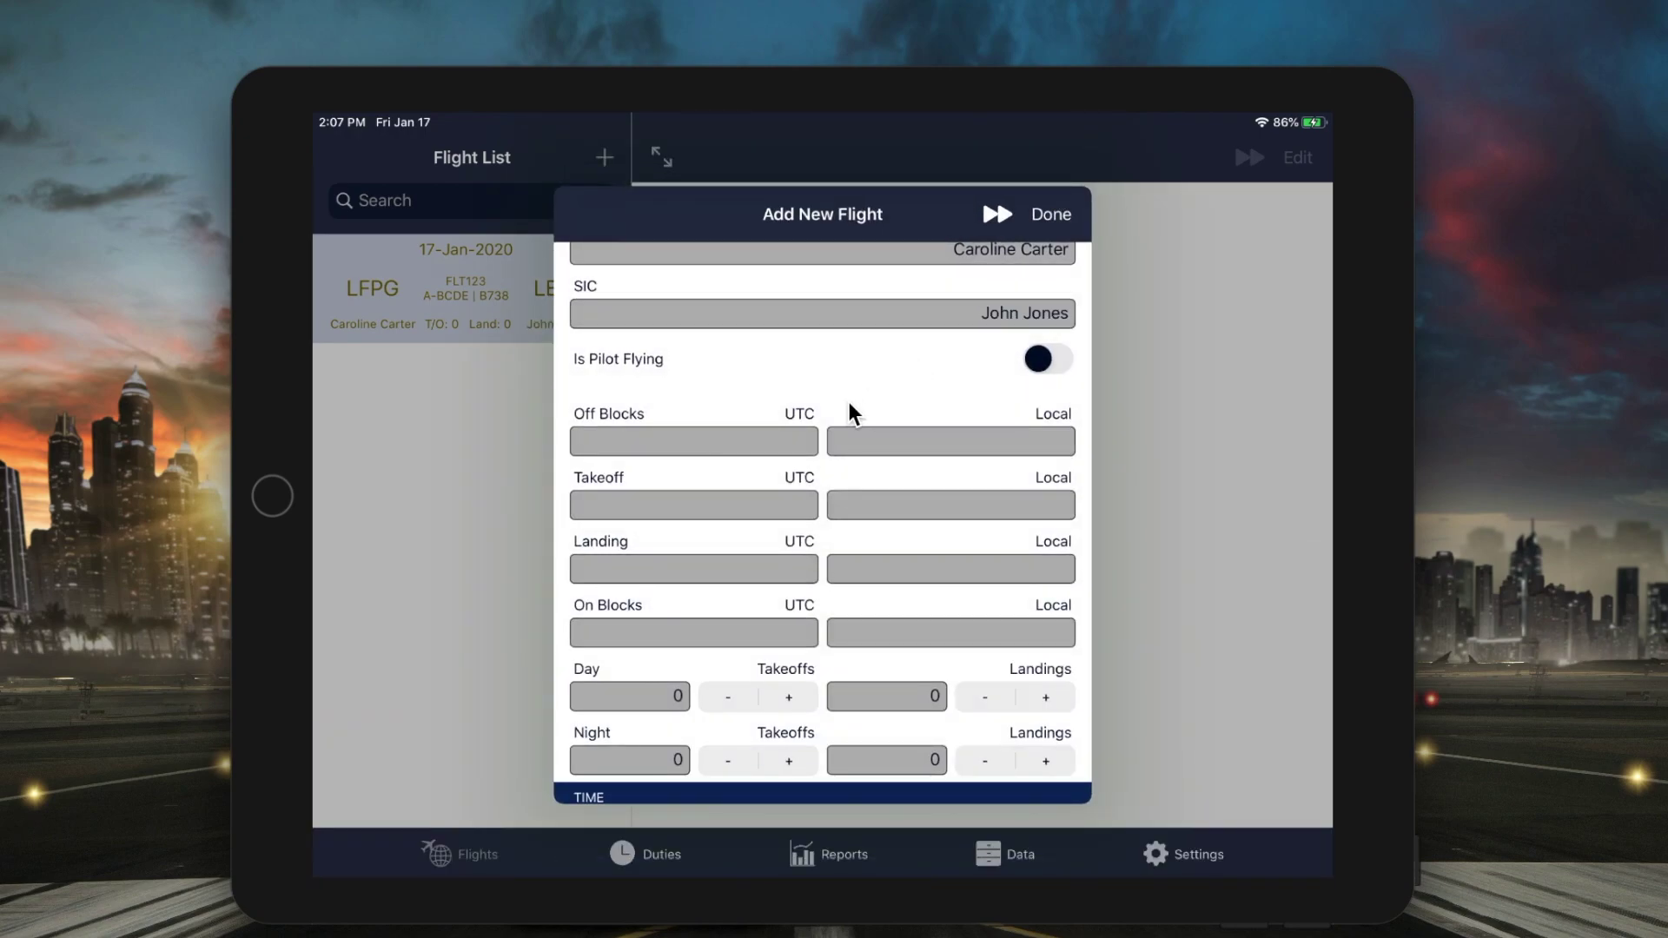
{"action": "left_click", "coordinate": [790, 443]}
- Enter UTC times: off blocks 1200, takeoff 1210, landing 1310, on blocks 1320
{"action": "type", "text": "1200"}
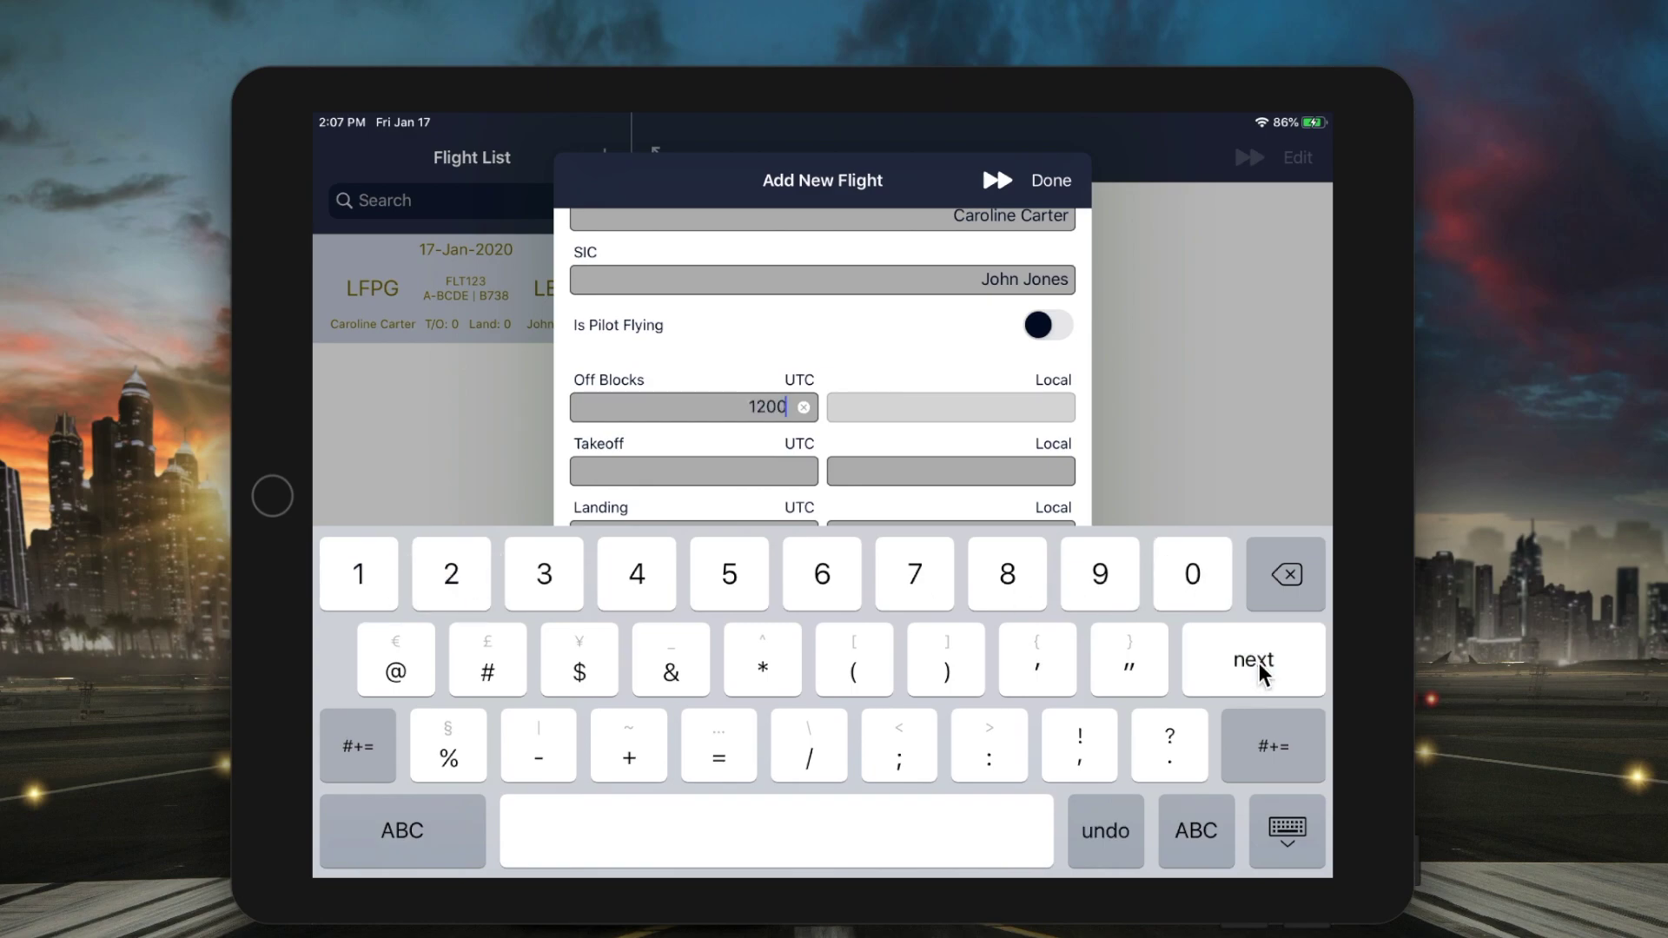
{"action": "left_click", "coordinate": [1258, 670]}
{"action": "type", "text": "1210"}
{"action": "left_click", "coordinate": [1249, 663]}
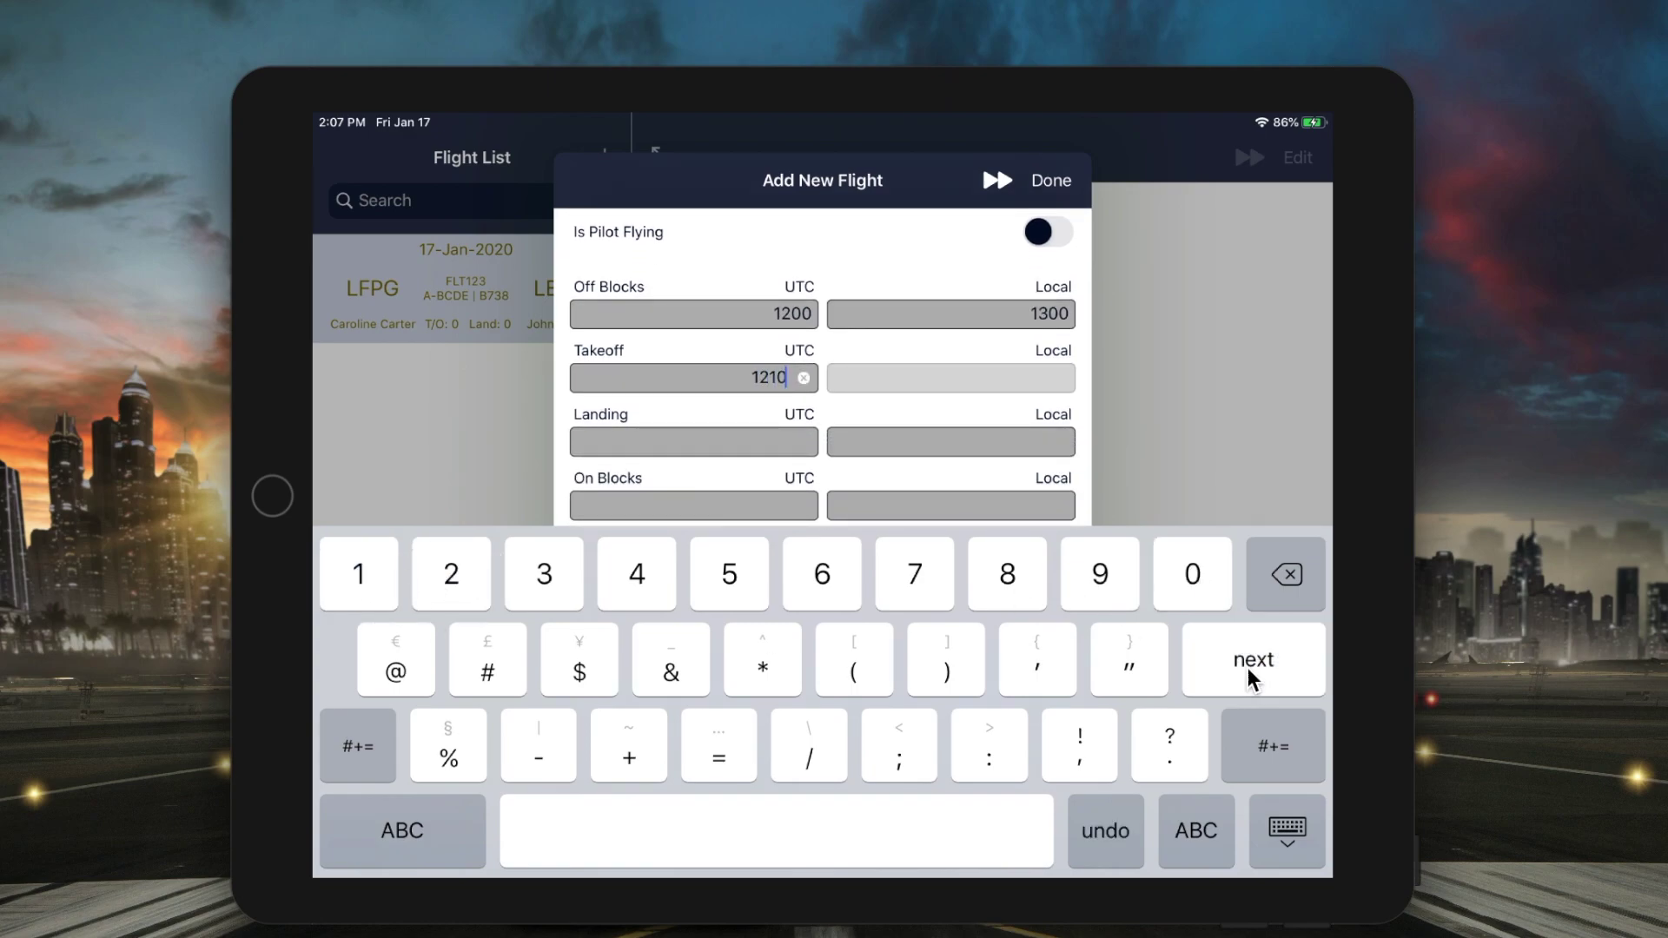
{"action": "type", "text": "1310"}
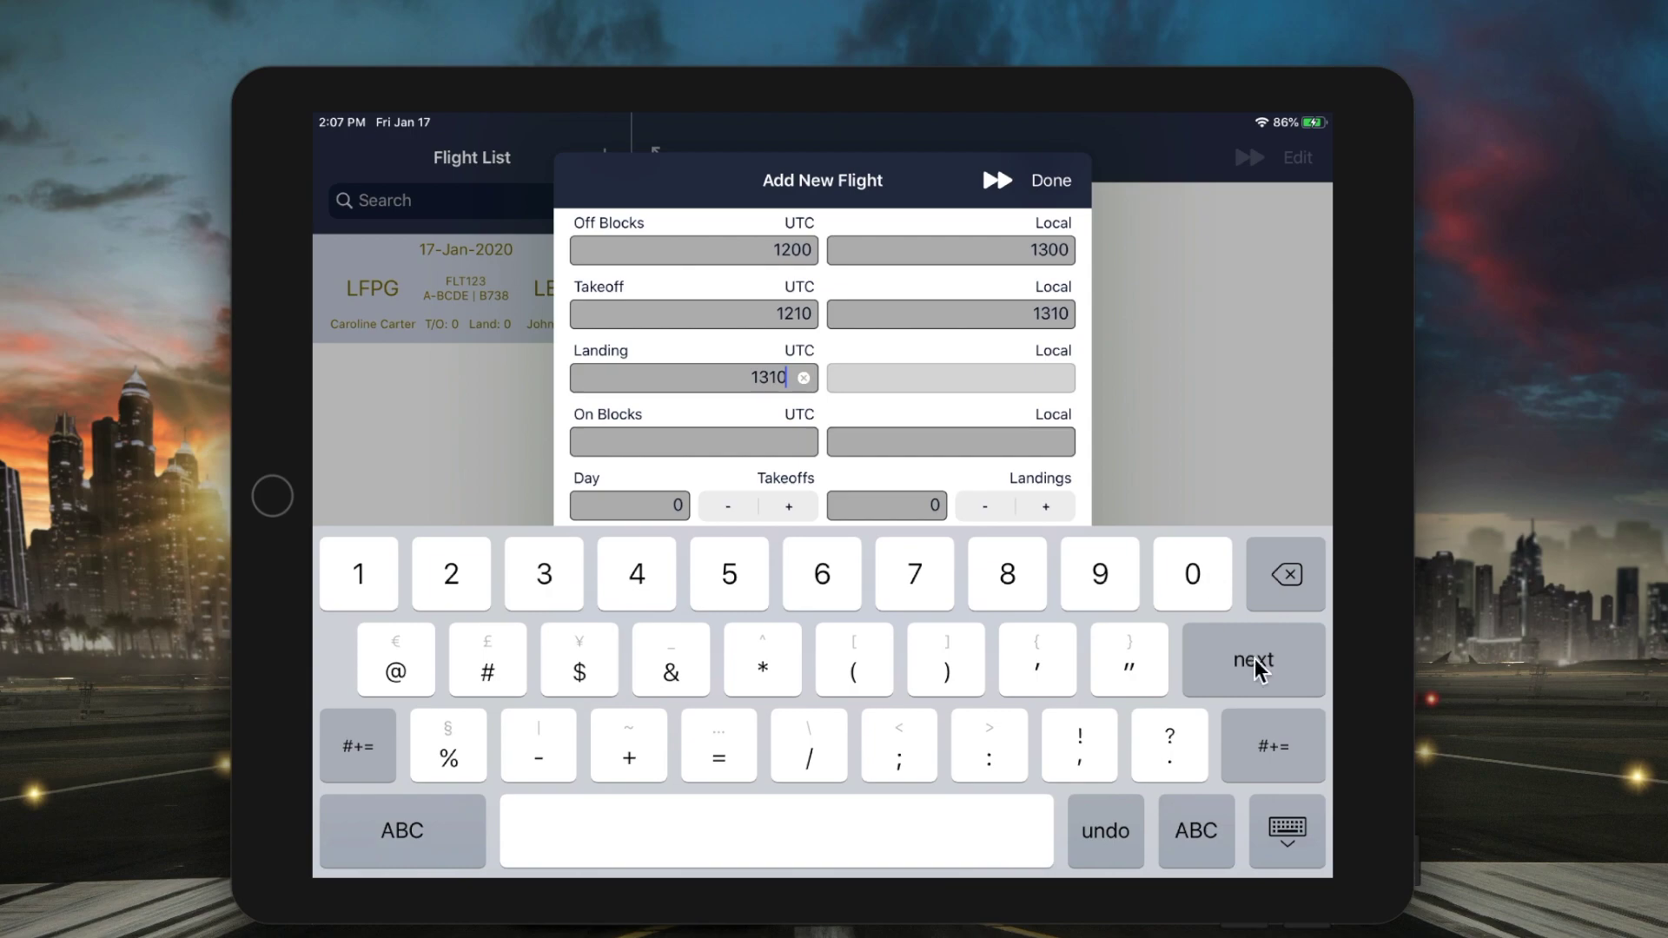
{"action": "left_click", "coordinate": [1251, 660]}
{"action": "type", "text": "1320"}
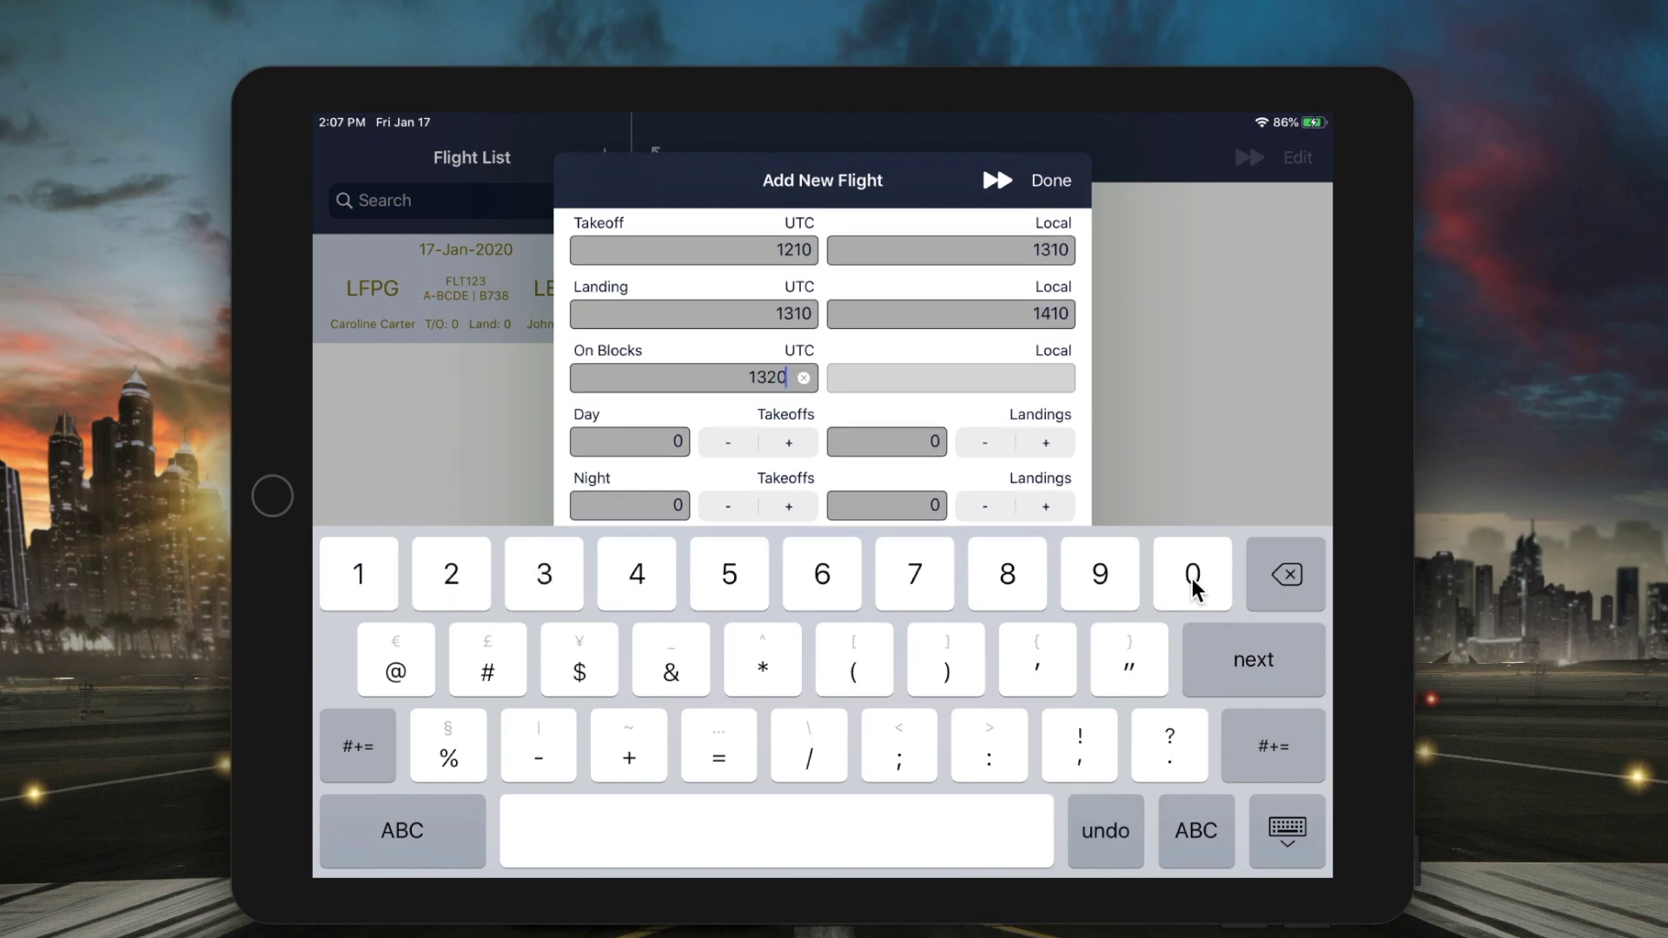
{"action": "left_click", "coordinate": [1268, 670]}
{"action": "left_click_drag", "start_coordinate": [953, 317], "coordinate": [945, 529]}
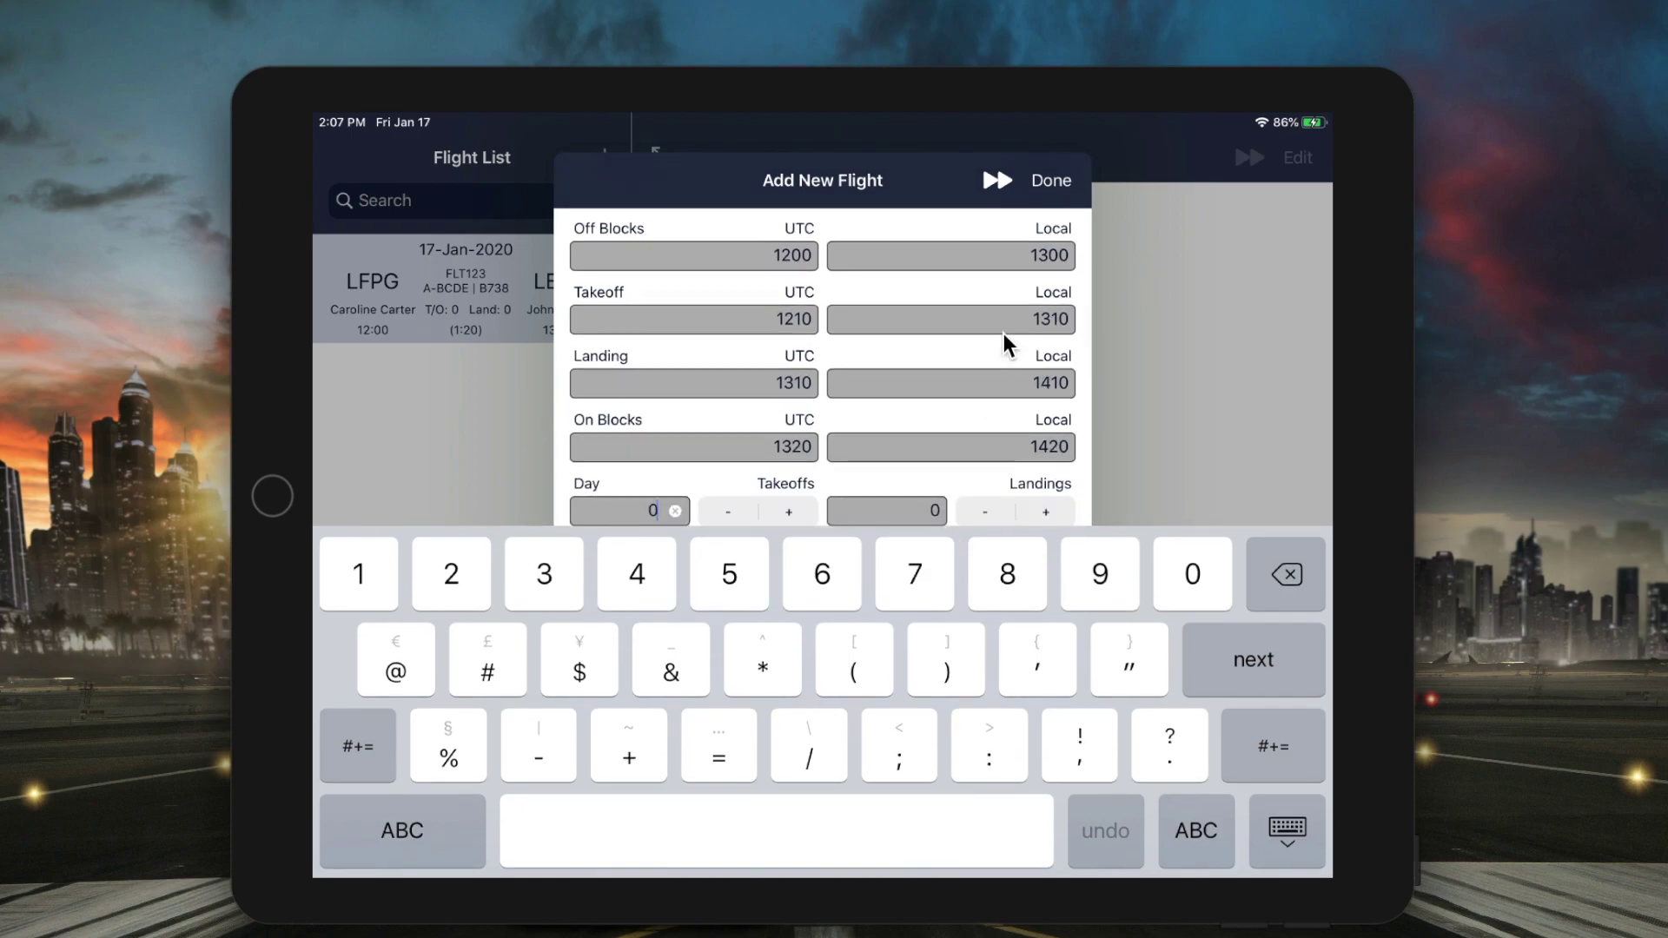
- Turn on Is Pilot Flying, then review the 1:20 total and PIC time
{"action": "left_click_drag", "start_coordinate": [998, 361], "coordinate": [1000, 443]}
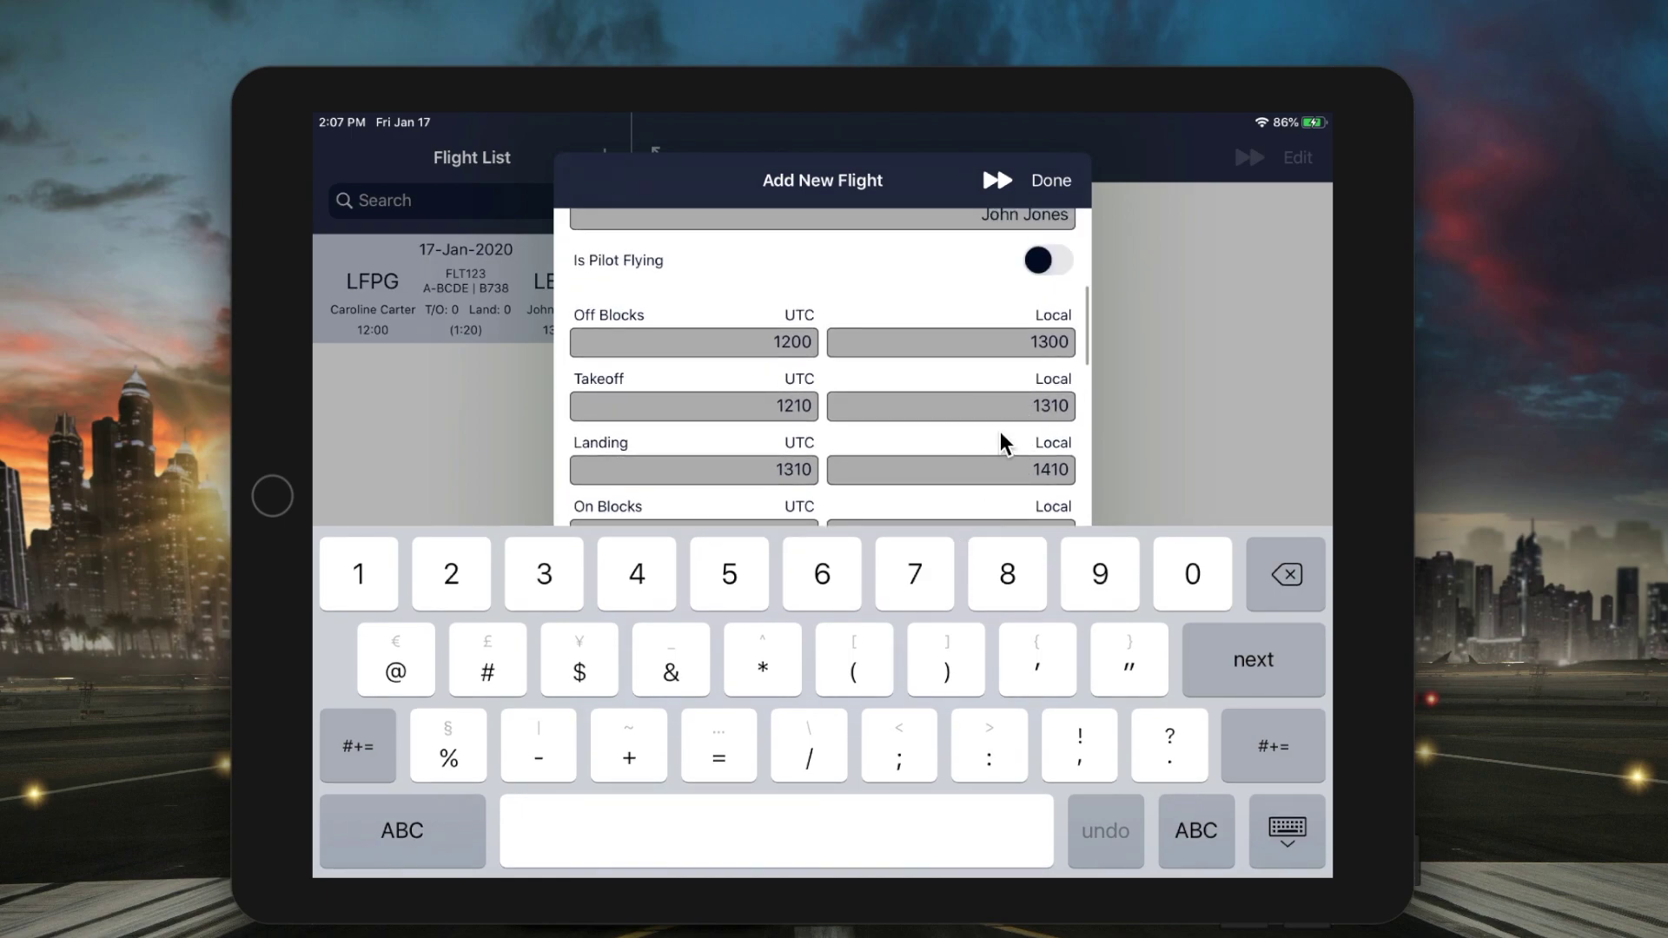
{"action": "left_click", "coordinate": [1049, 275]}
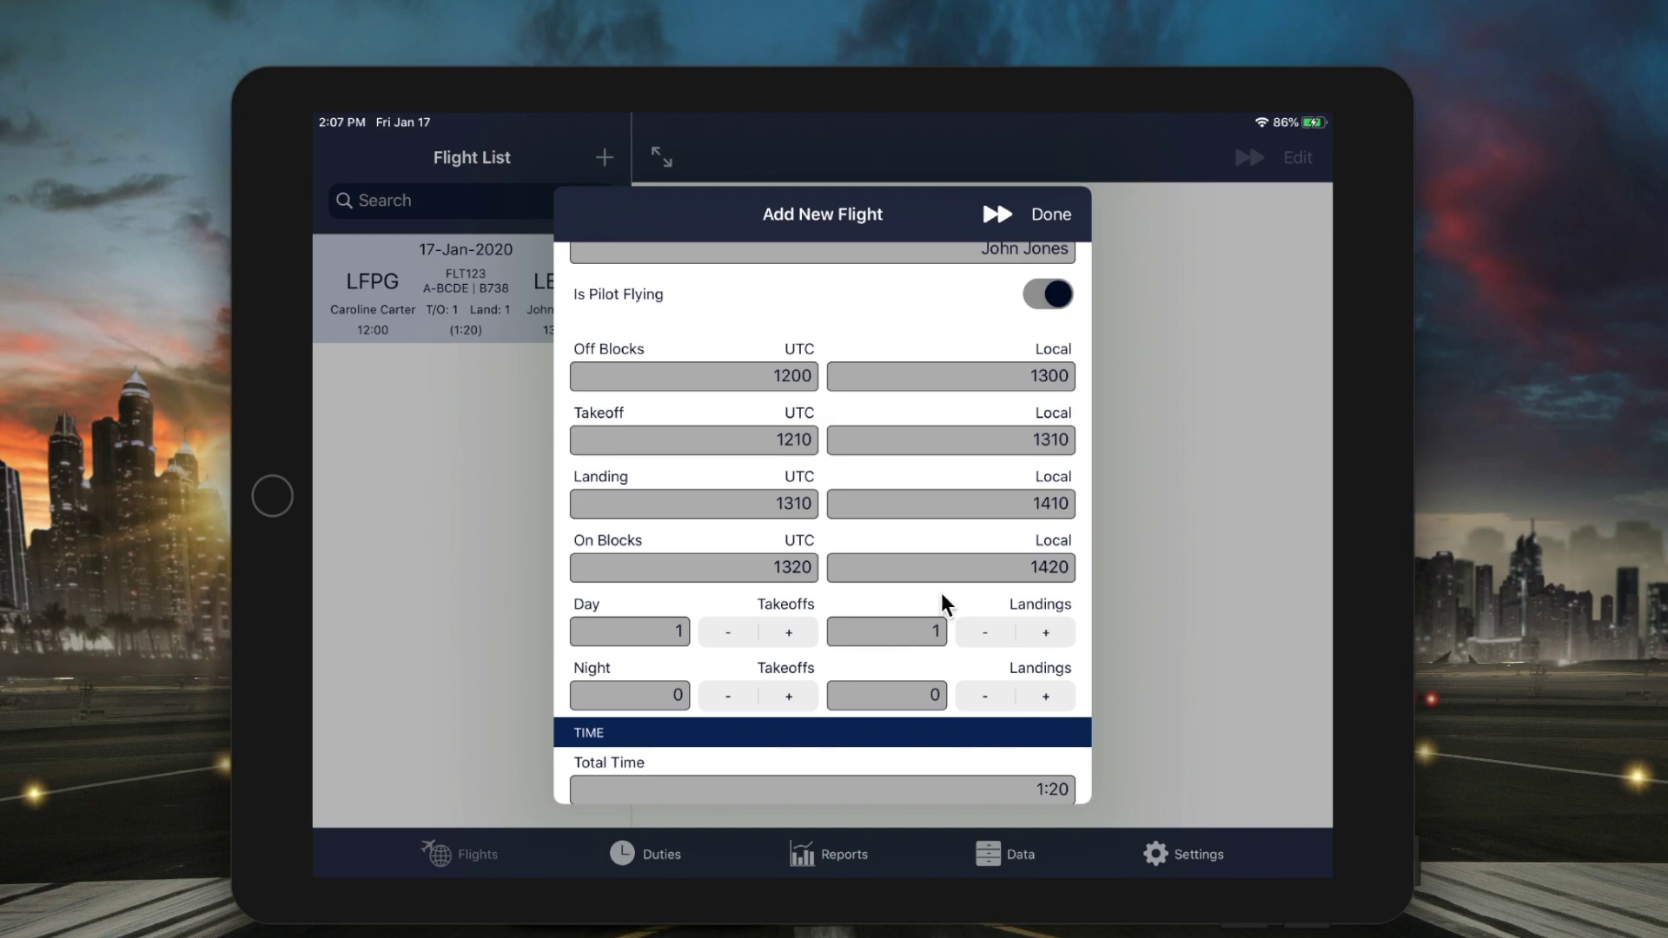
{"action": "left_click_drag", "start_coordinate": [944, 602], "coordinate": [975, 272]}
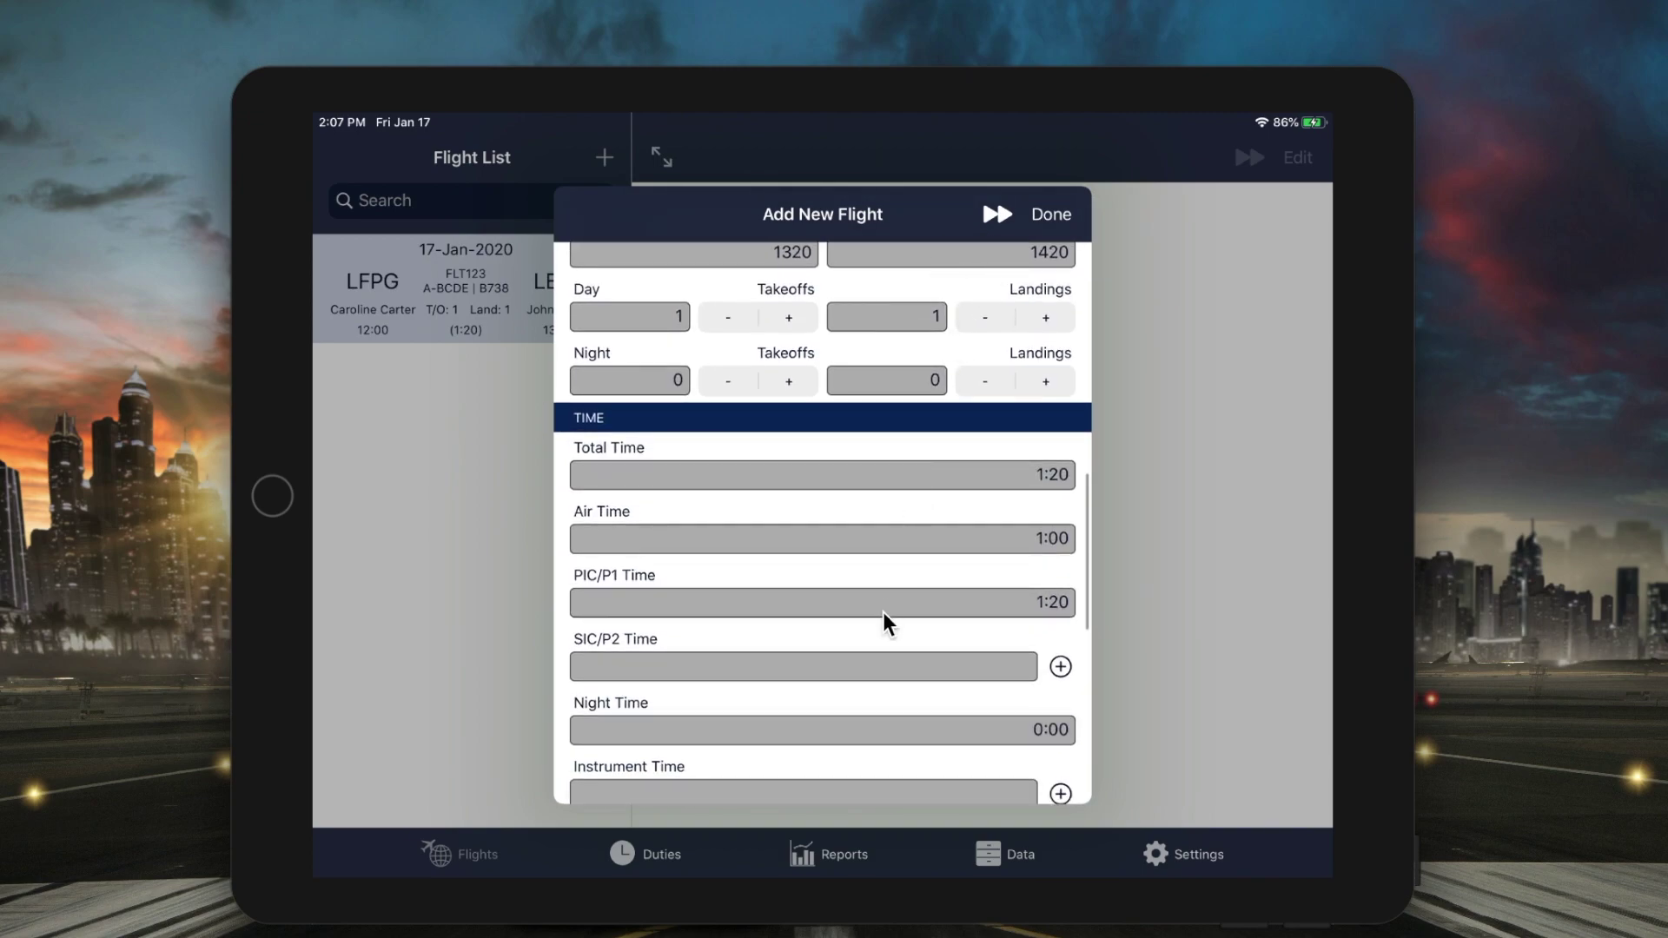
{"action": "left_click_drag", "start_coordinate": [885, 636], "coordinate": [912, 454]}
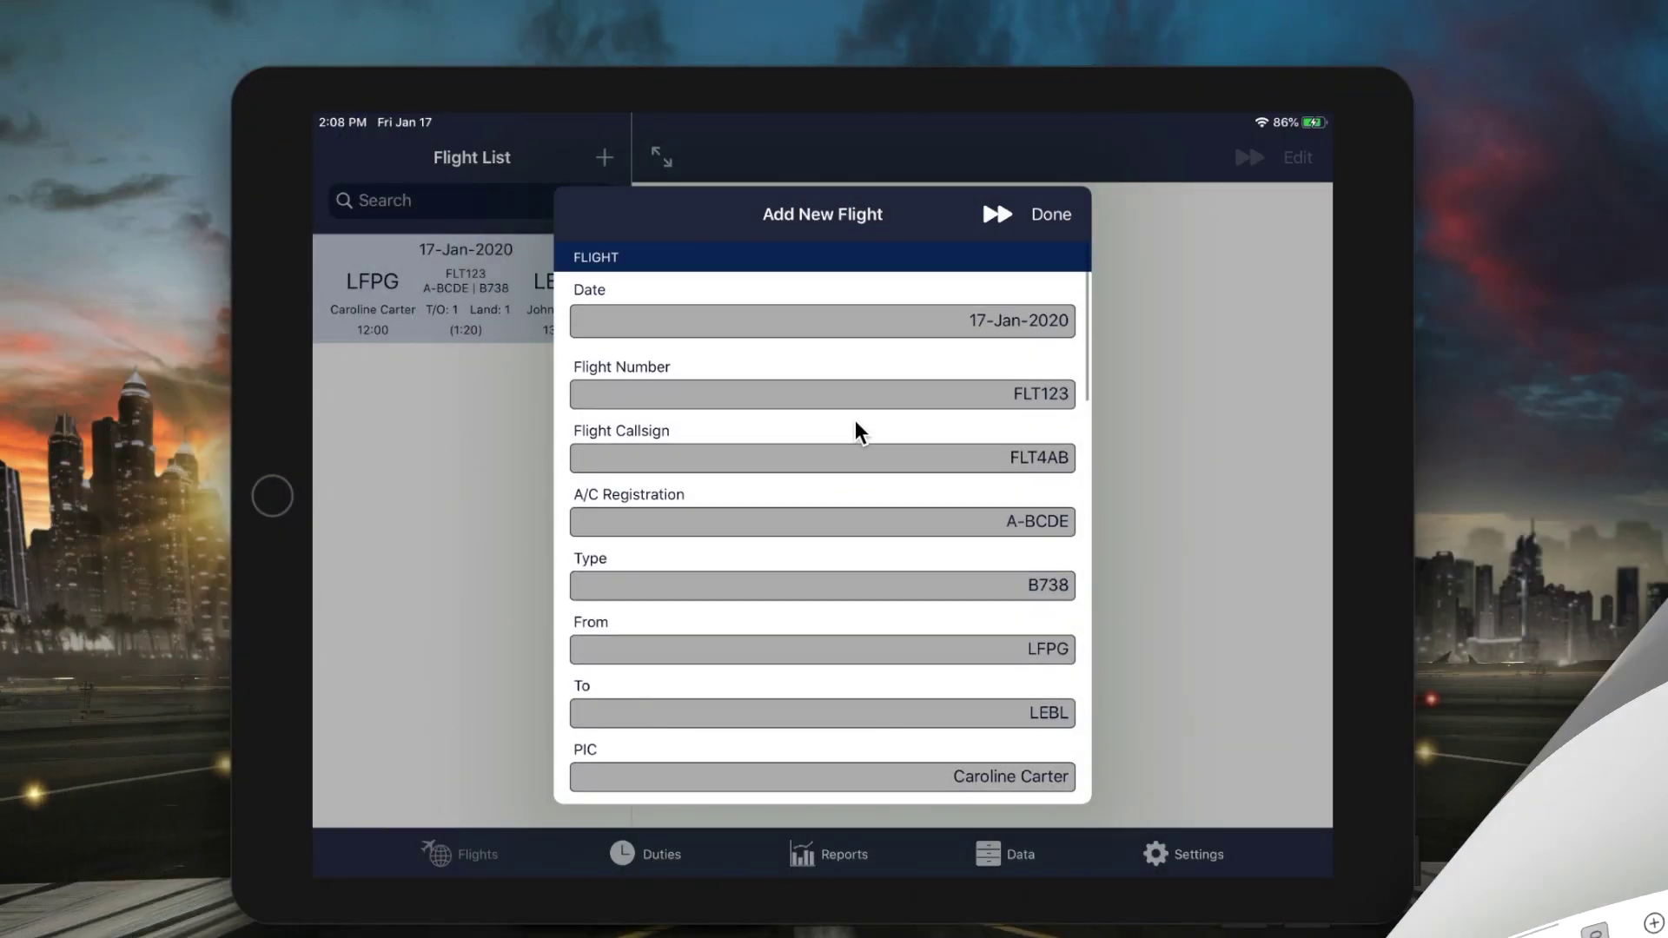
- Create a return flight with swapped airports, number FLT124 and callsign FLT5DC
{"action": "left_click", "coordinate": [992, 215]}
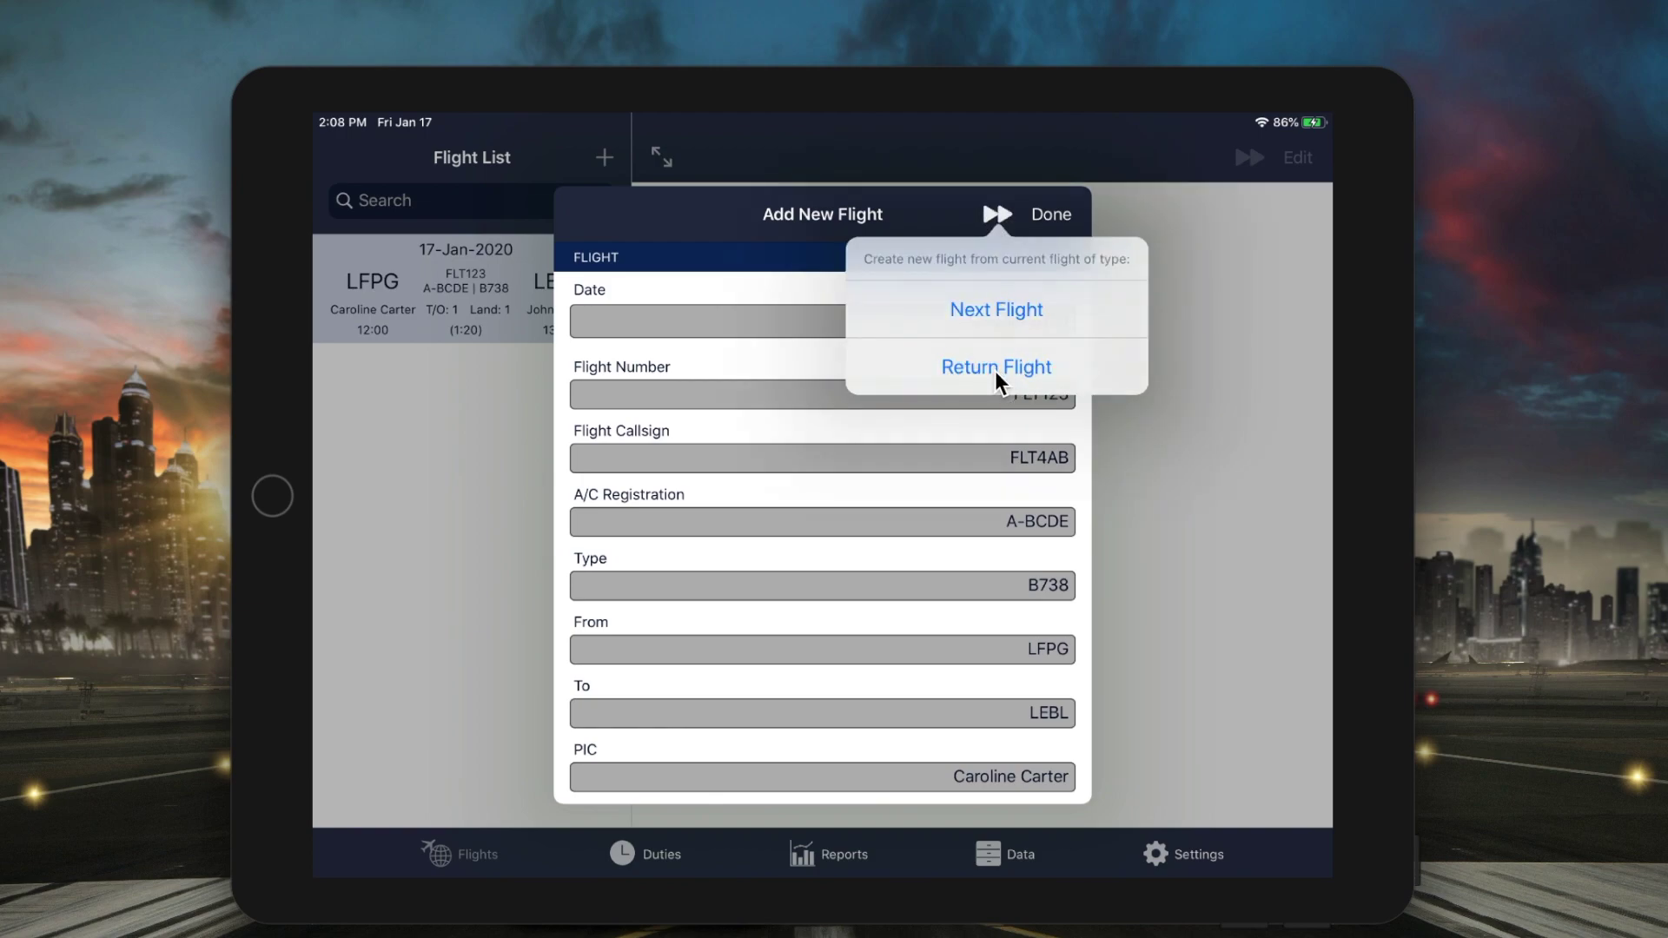
{"action": "left_click", "coordinate": [994, 369]}
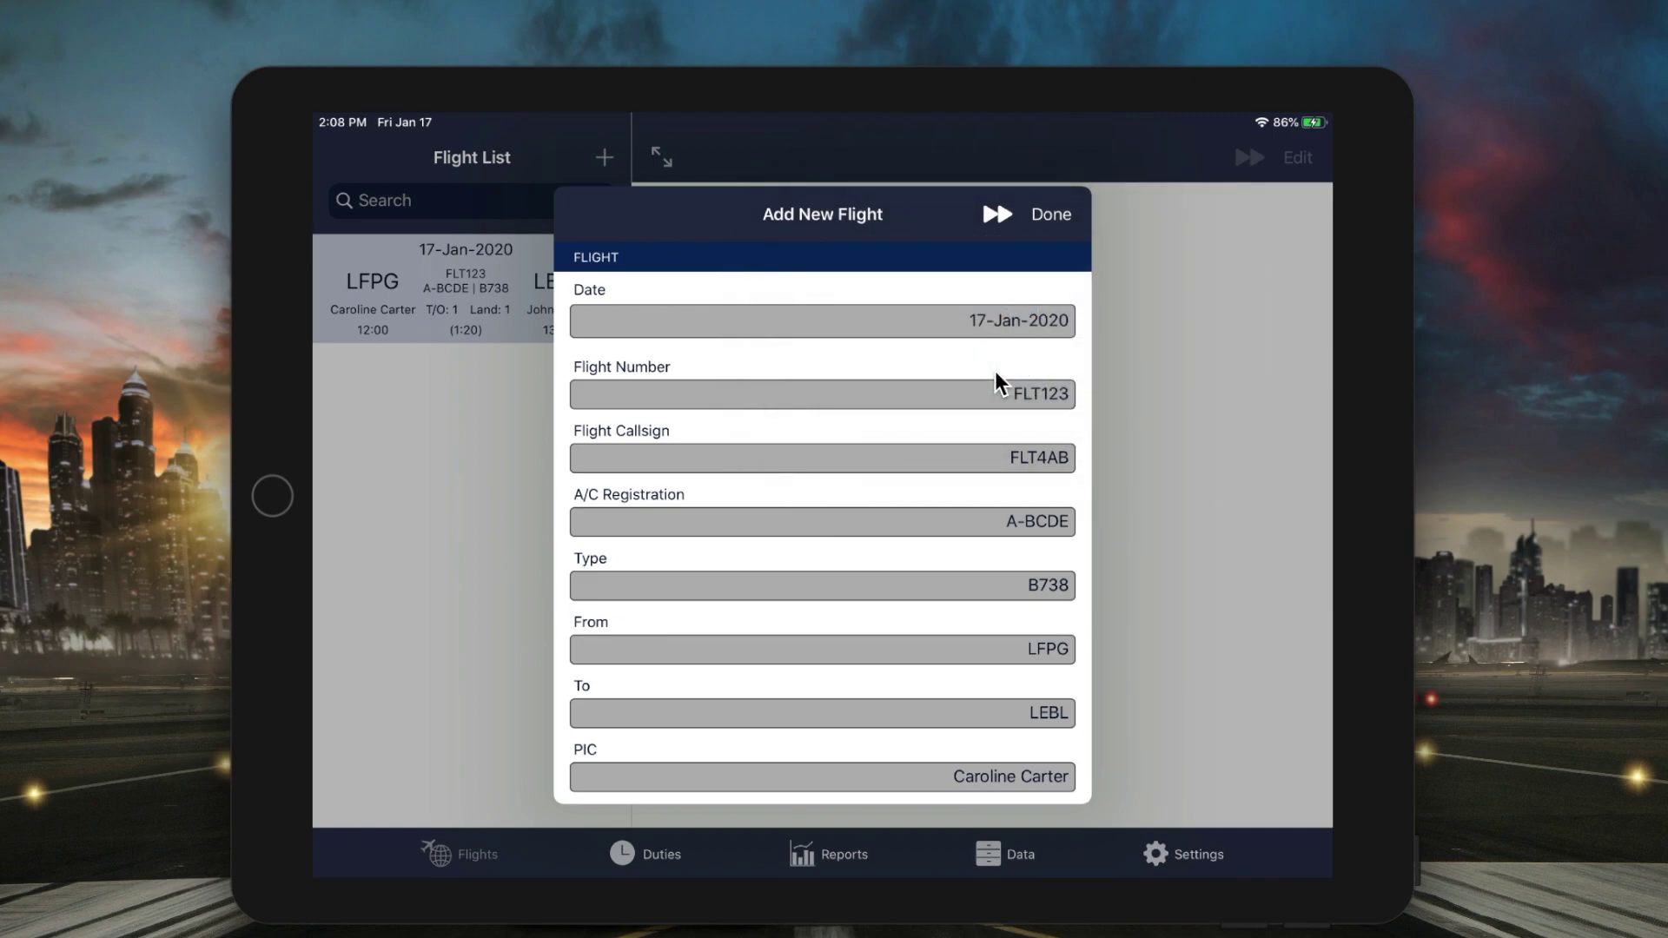
{"action": "left_click", "coordinate": [999, 391]}
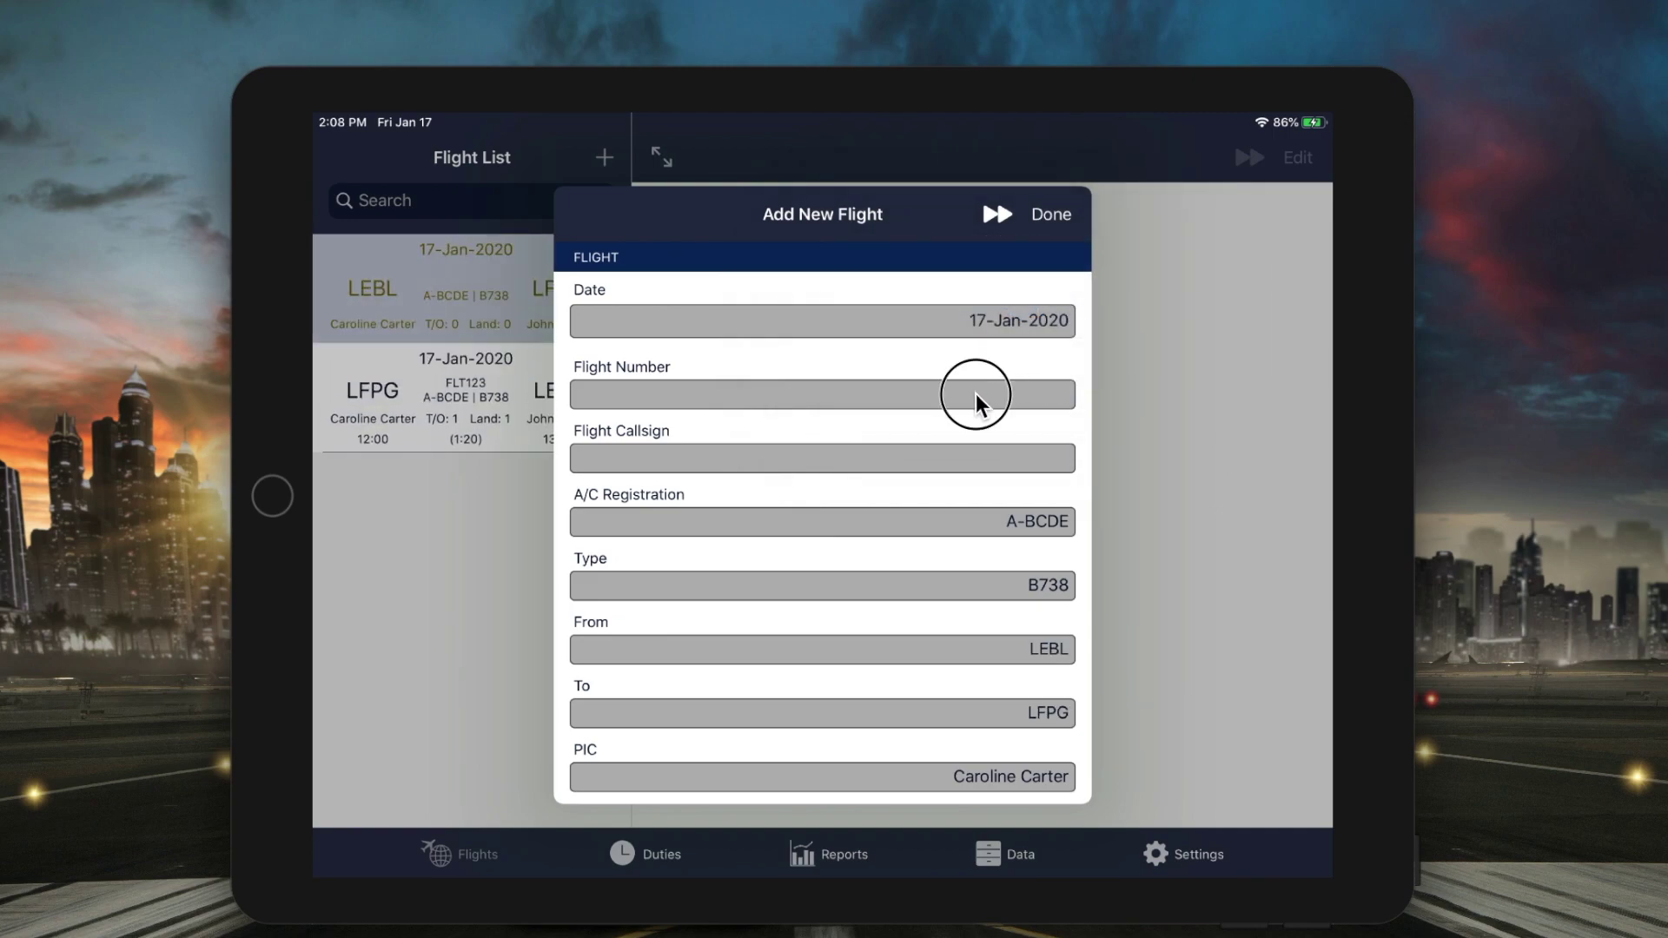
{"action": "type", "text": "FLT124"}
{"action": "left_click", "coordinate": [1254, 659]}
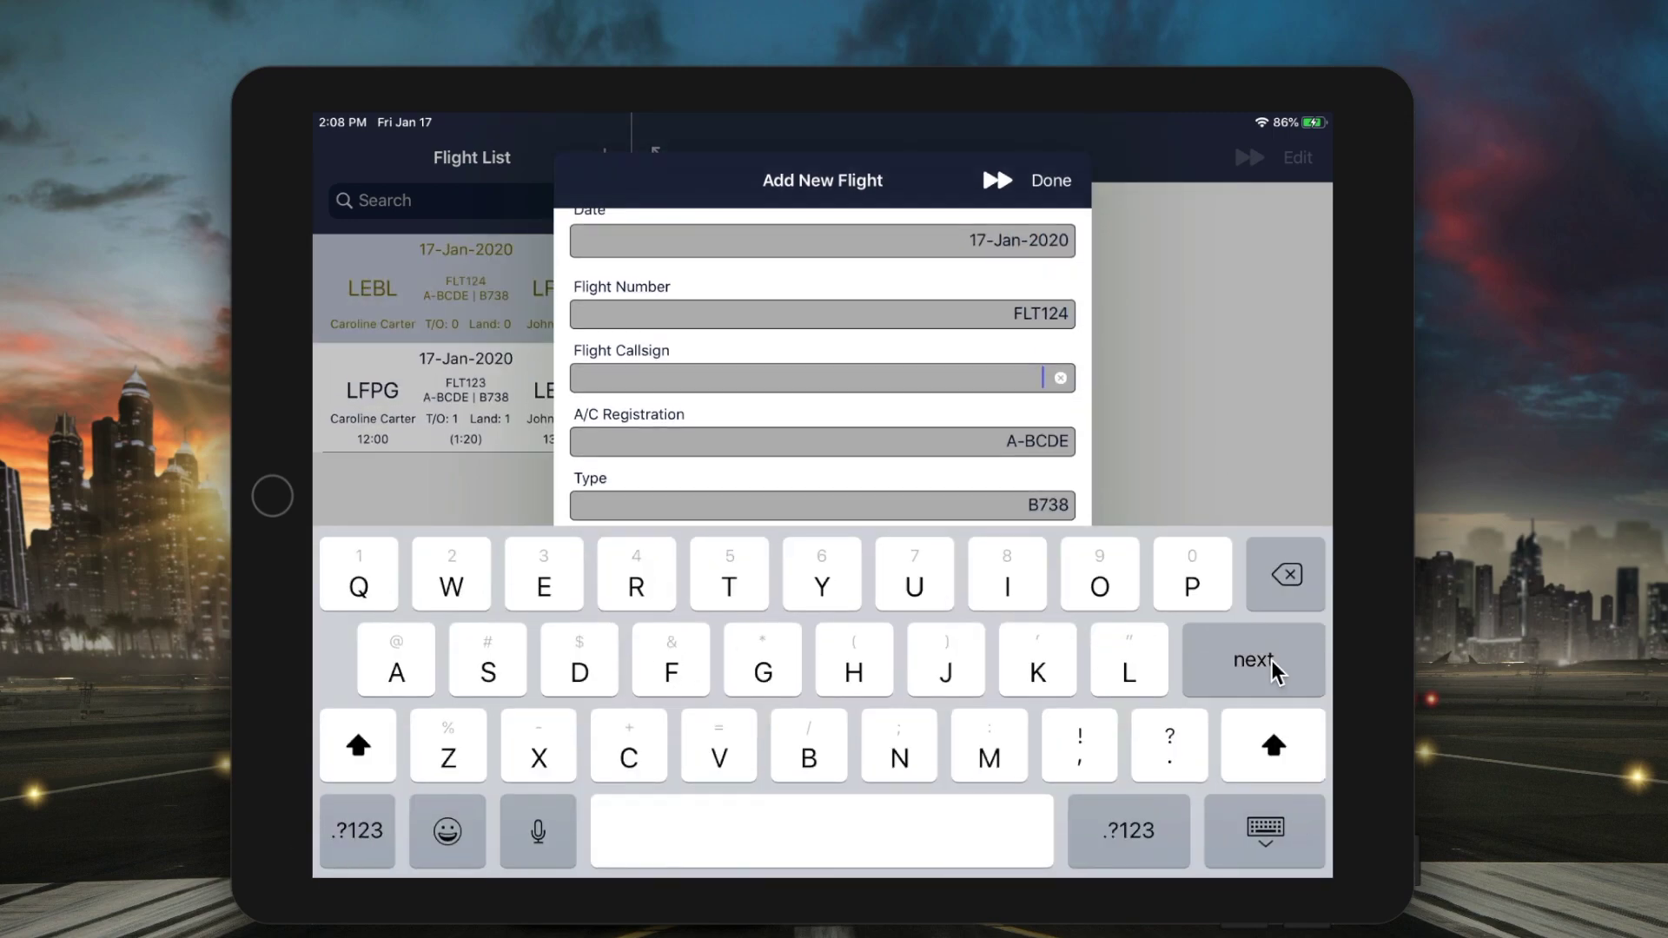
{"action": "type", "text": "FLT5DC"}
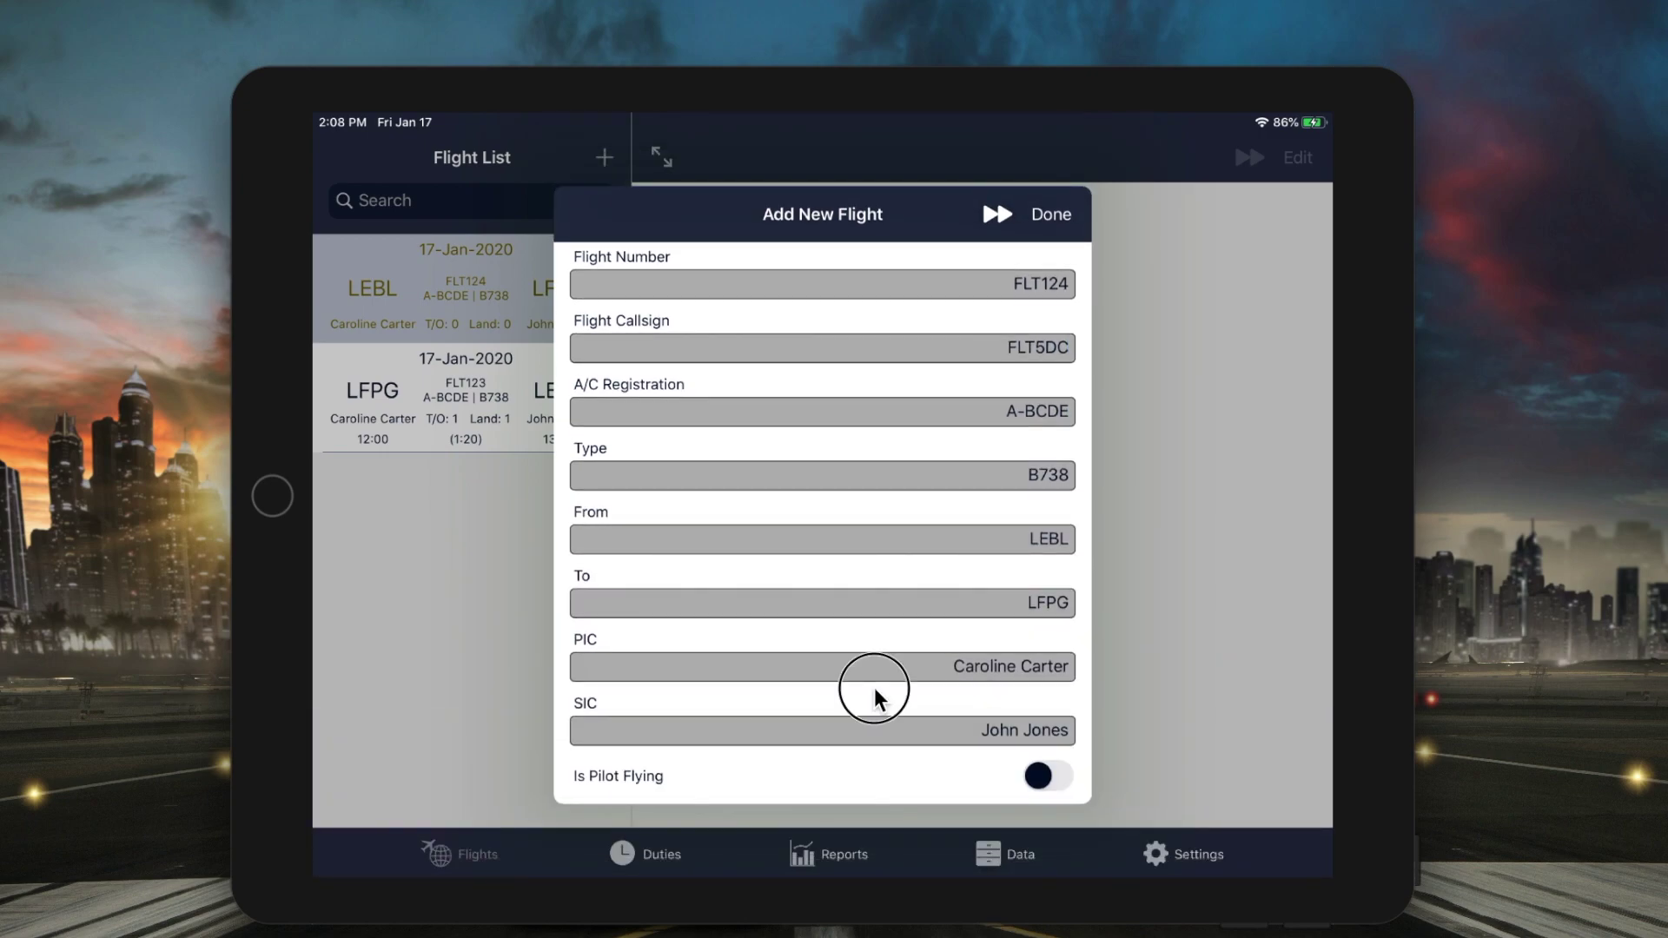
- Give the return flight off blocks 1420 and takeoff 1430 UTC
{"action": "left_click_drag", "start_coordinate": [878, 693], "coordinate": [920, 369]}
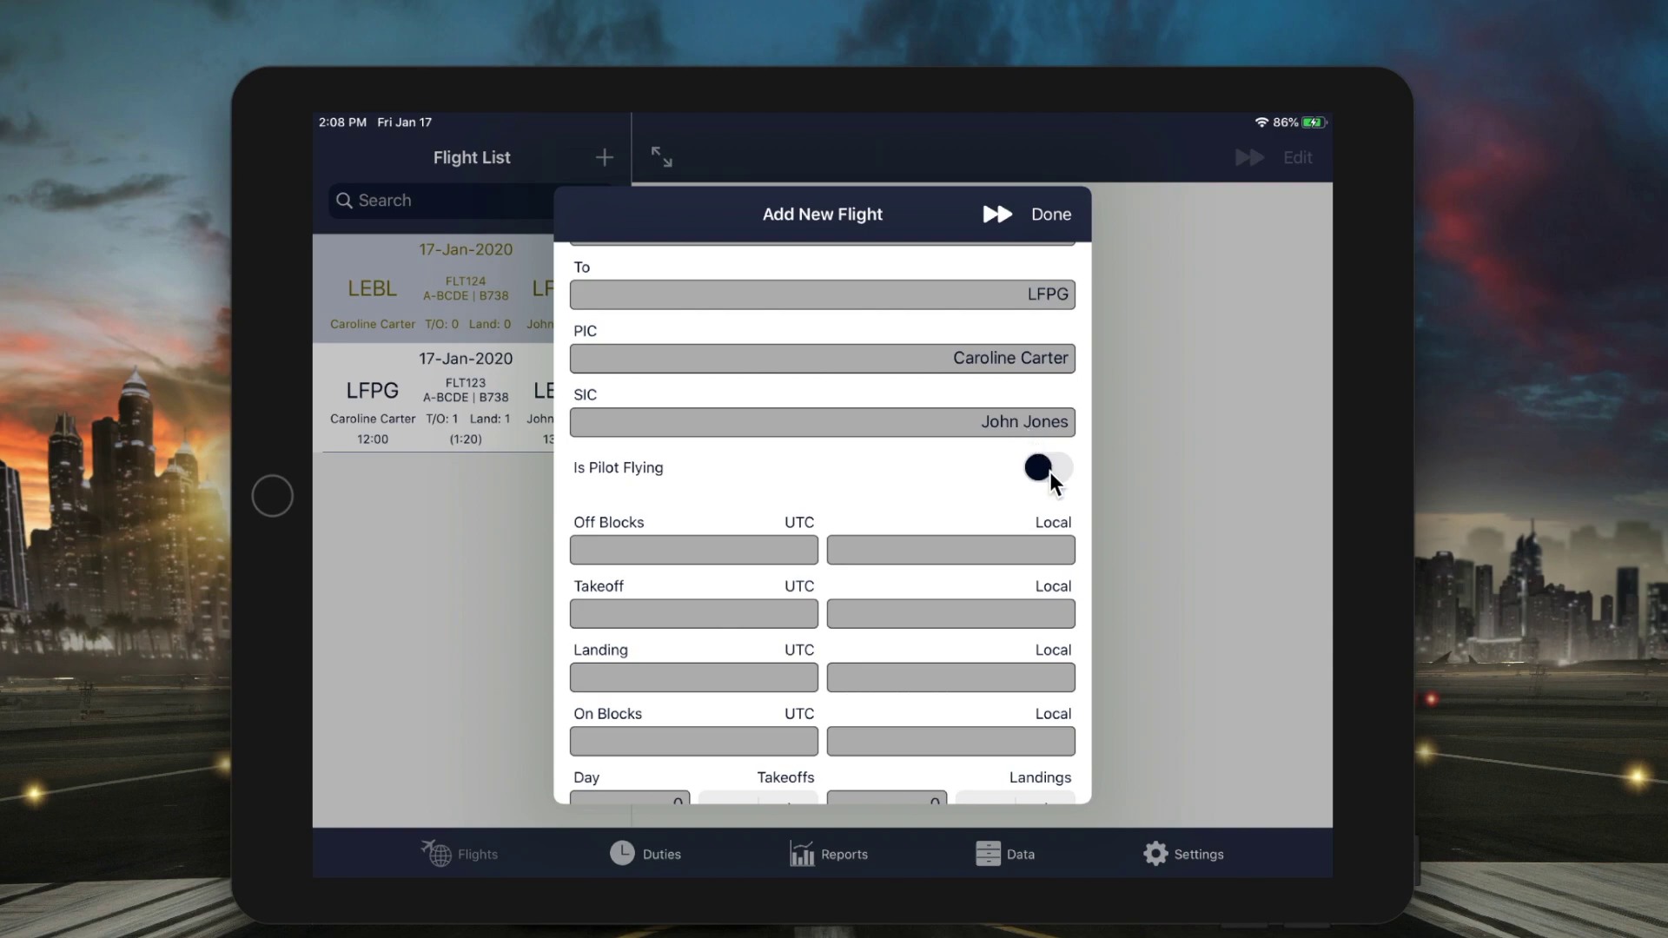
{"action": "left_click", "coordinate": [785, 548]}
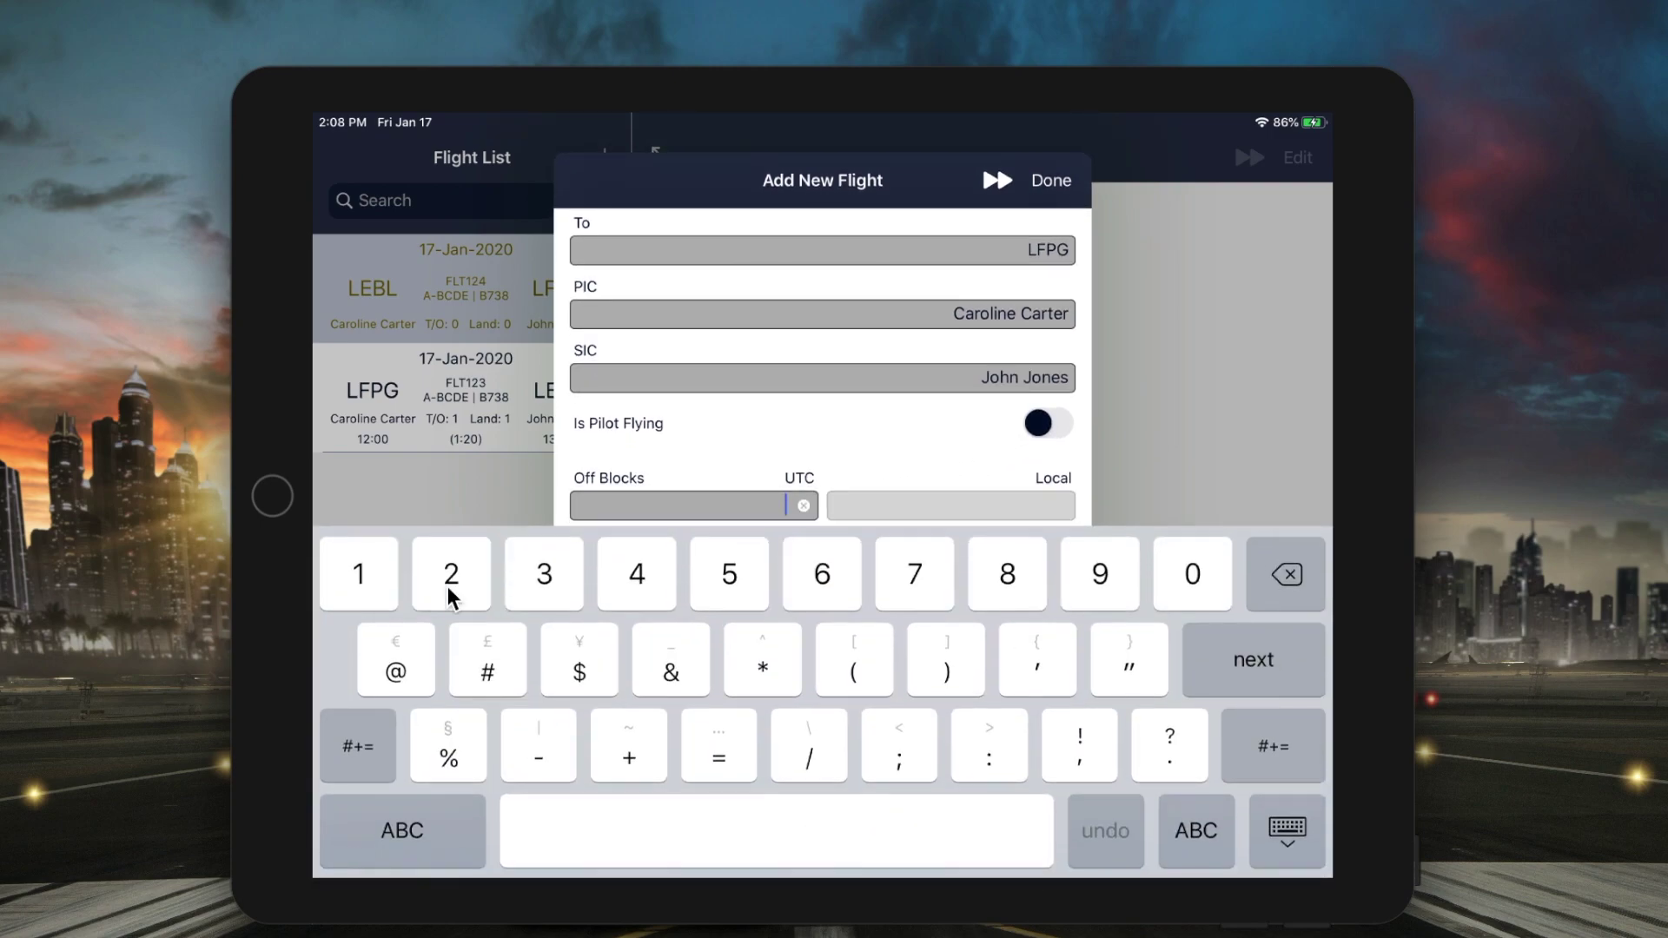
{"action": "type", "text": "1420"}
{"action": "left_click", "coordinate": [1253, 661]}
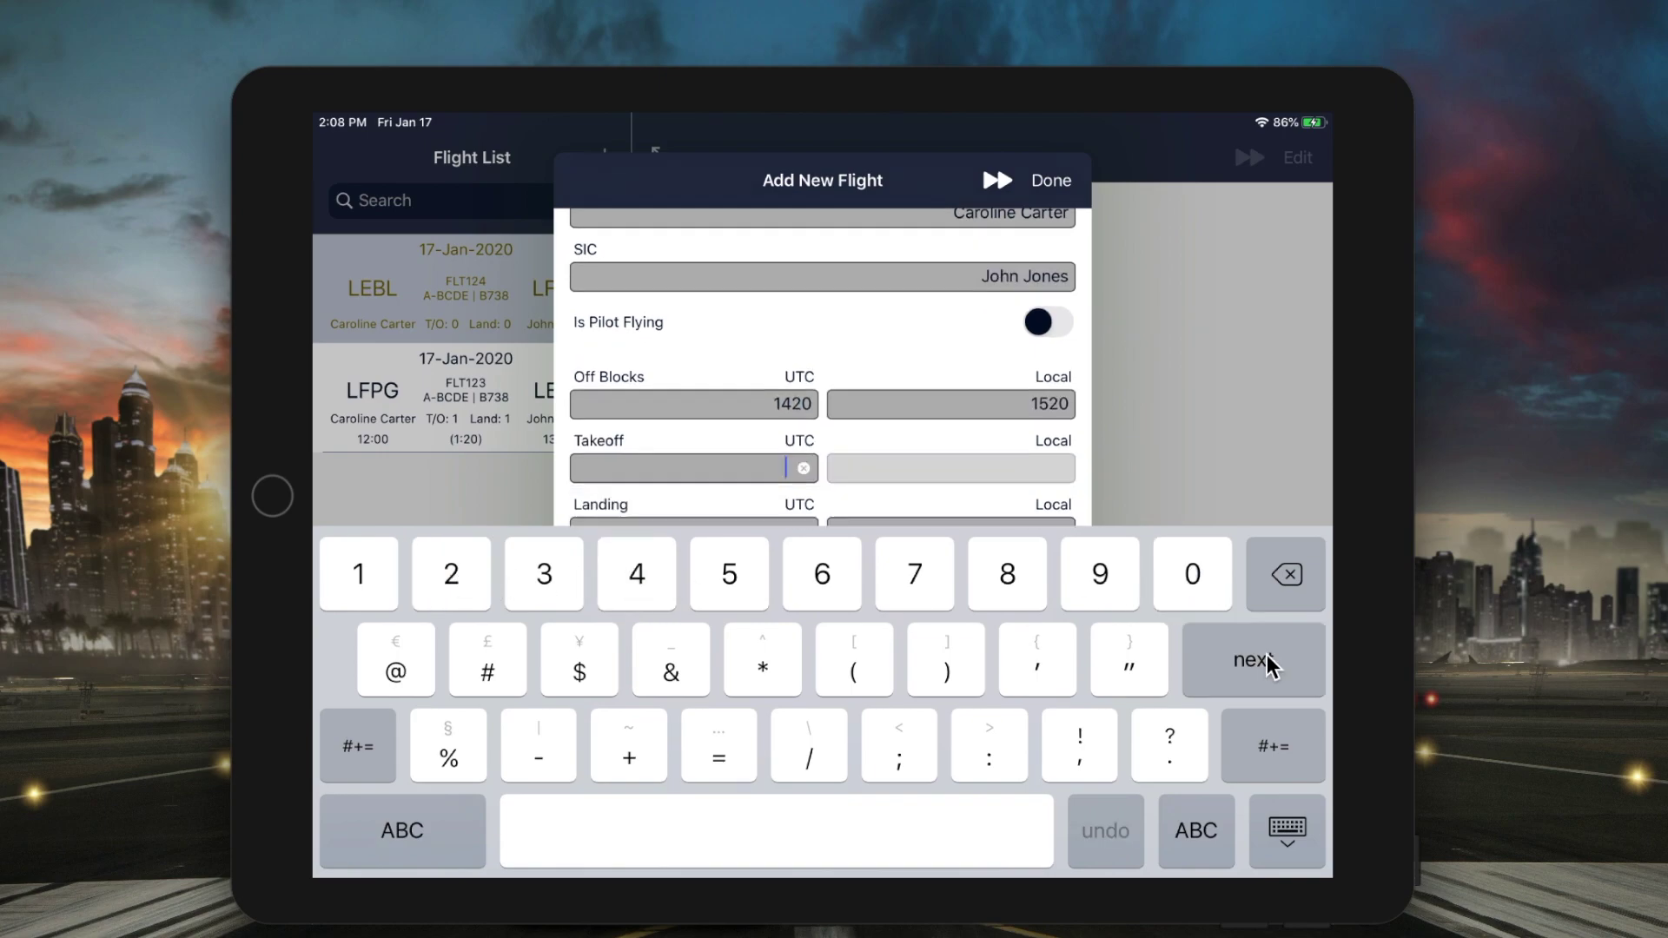
{"action": "type", "text": "1430"}
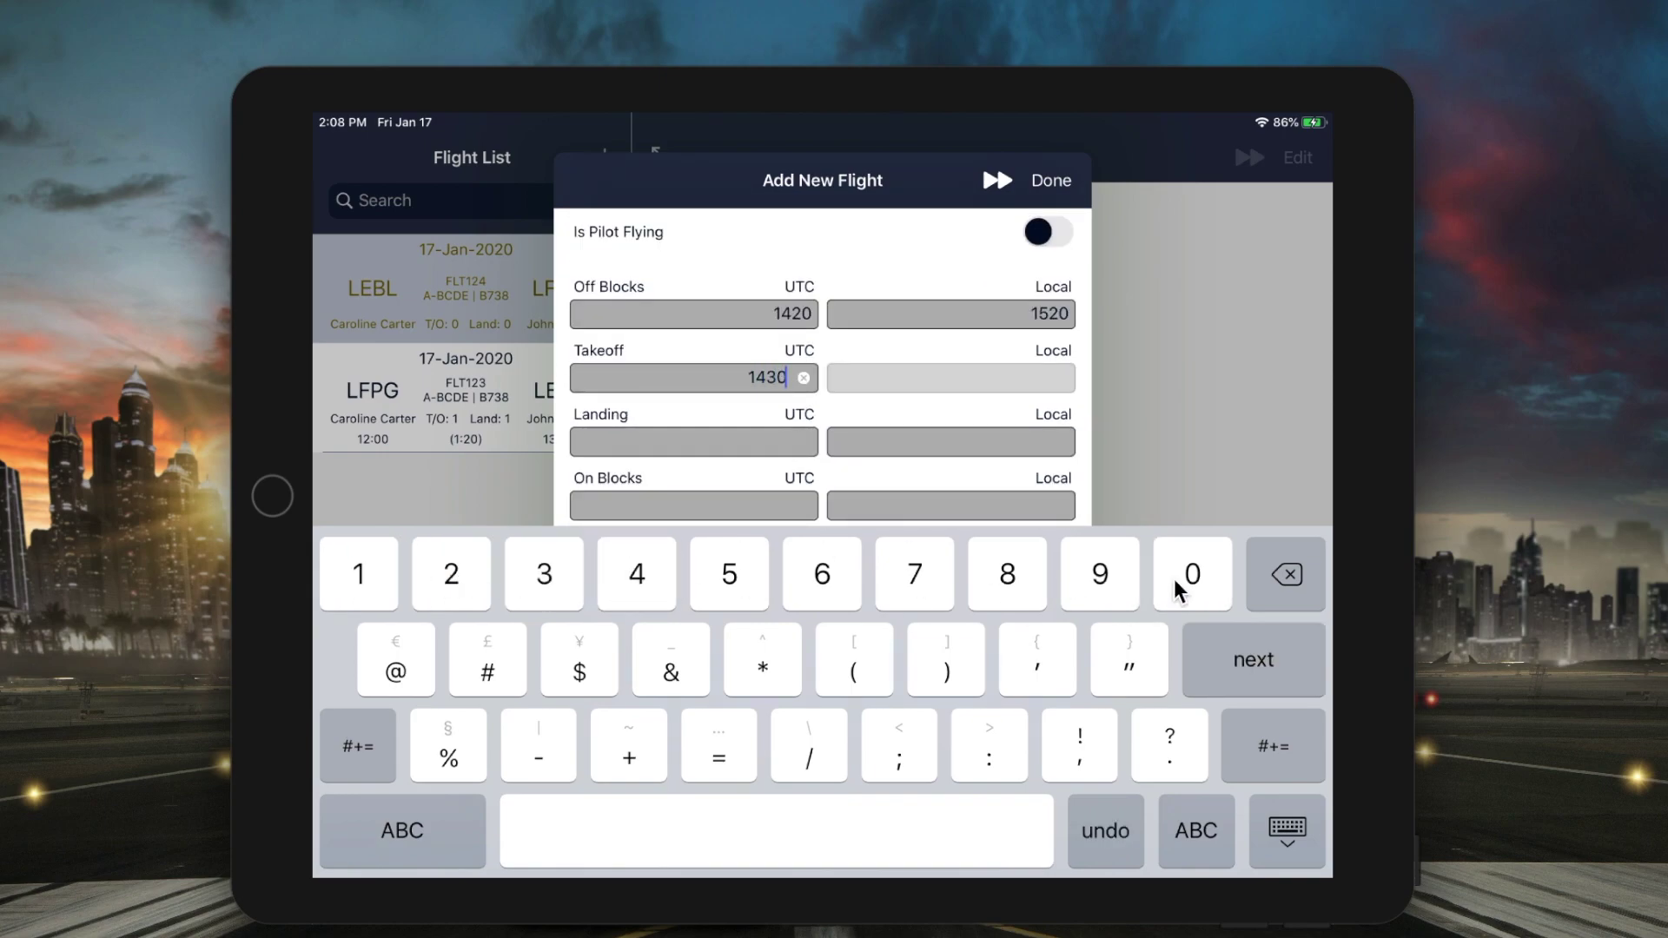
{"action": "left_click", "coordinate": [1253, 664]}
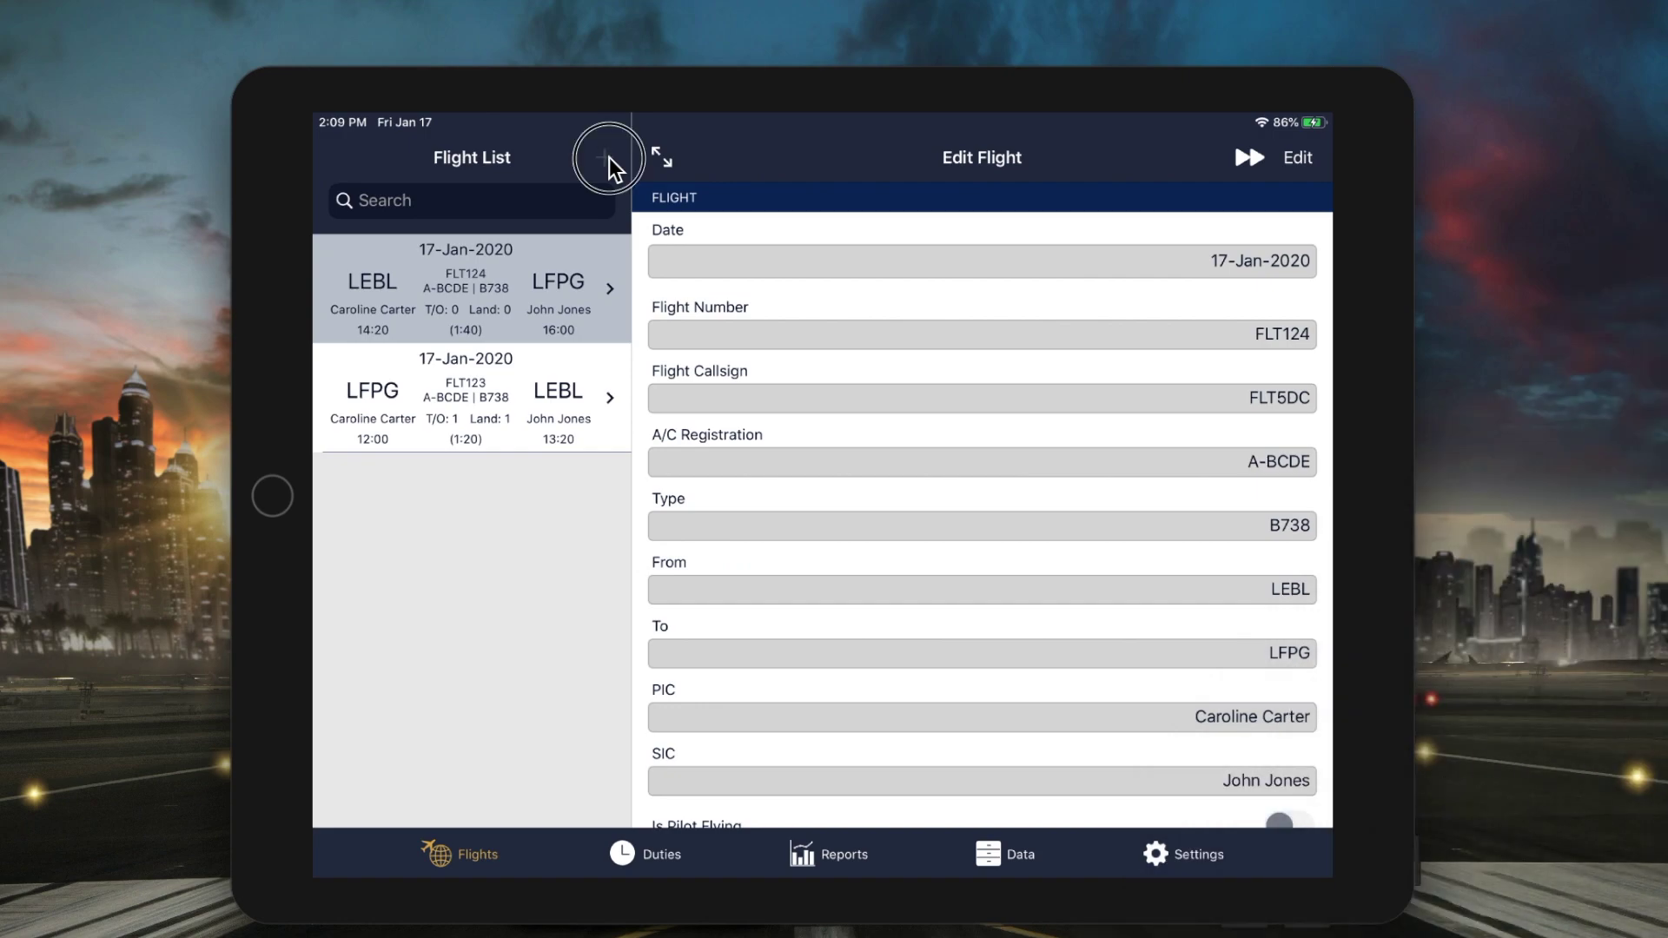
{"action": "left_click", "coordinate": [605, 159]}
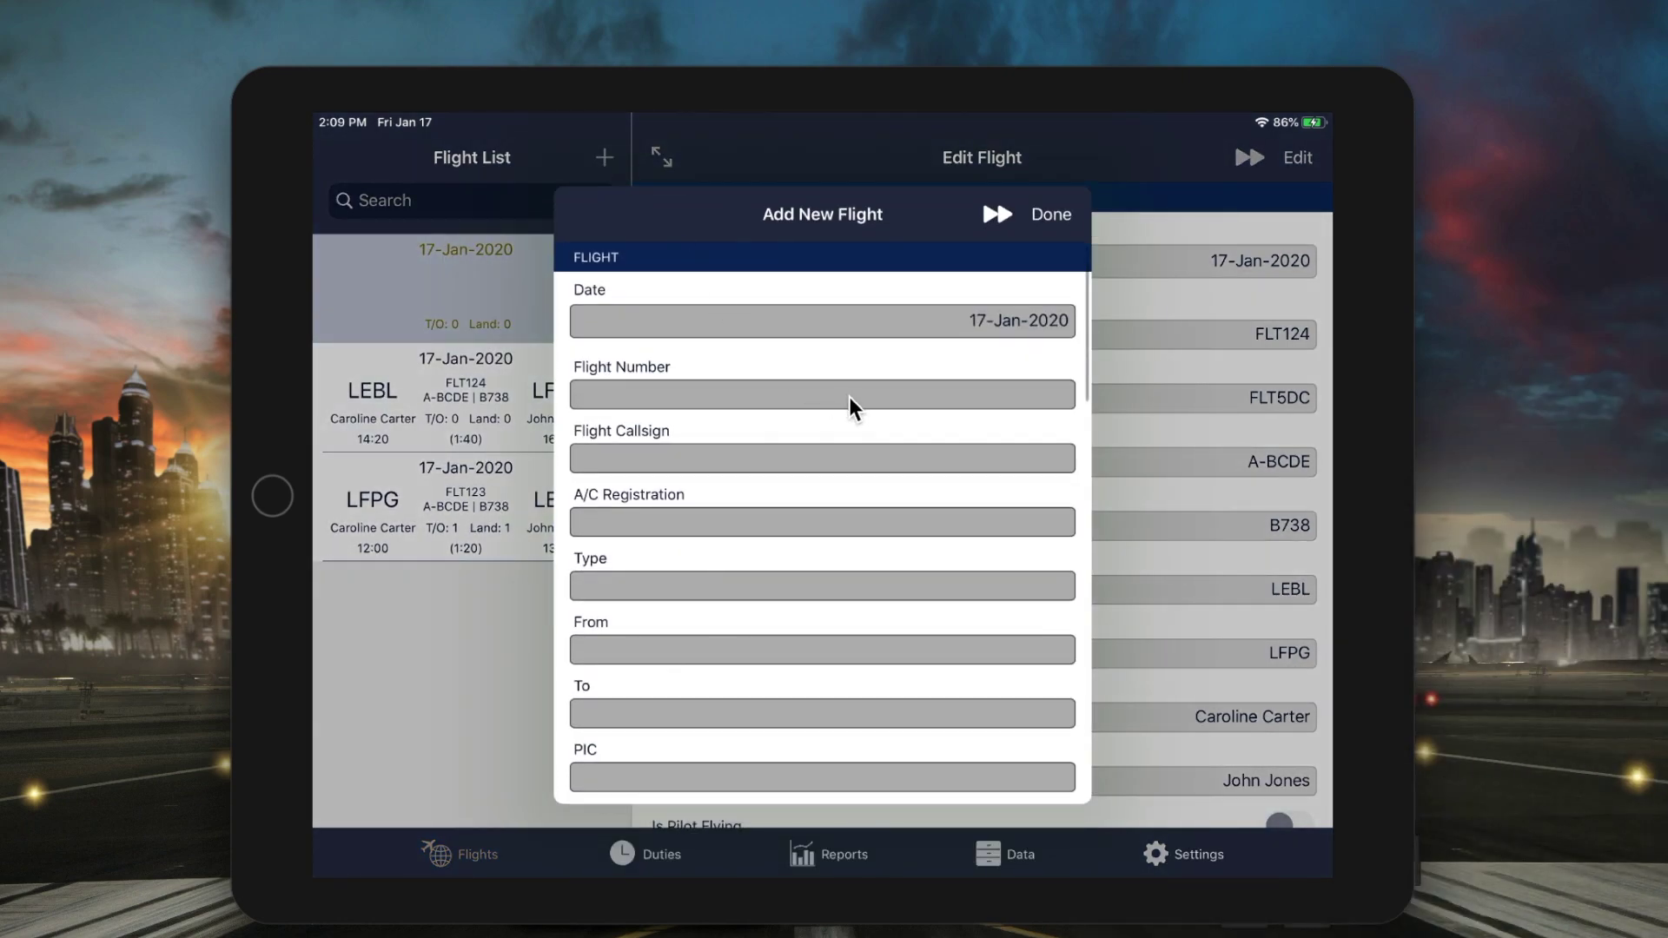
- Enter FLT123 in a new flight and accept autofilling LFPG and LEBL
{"action": "left_click", "coordinate": [852, 407]}
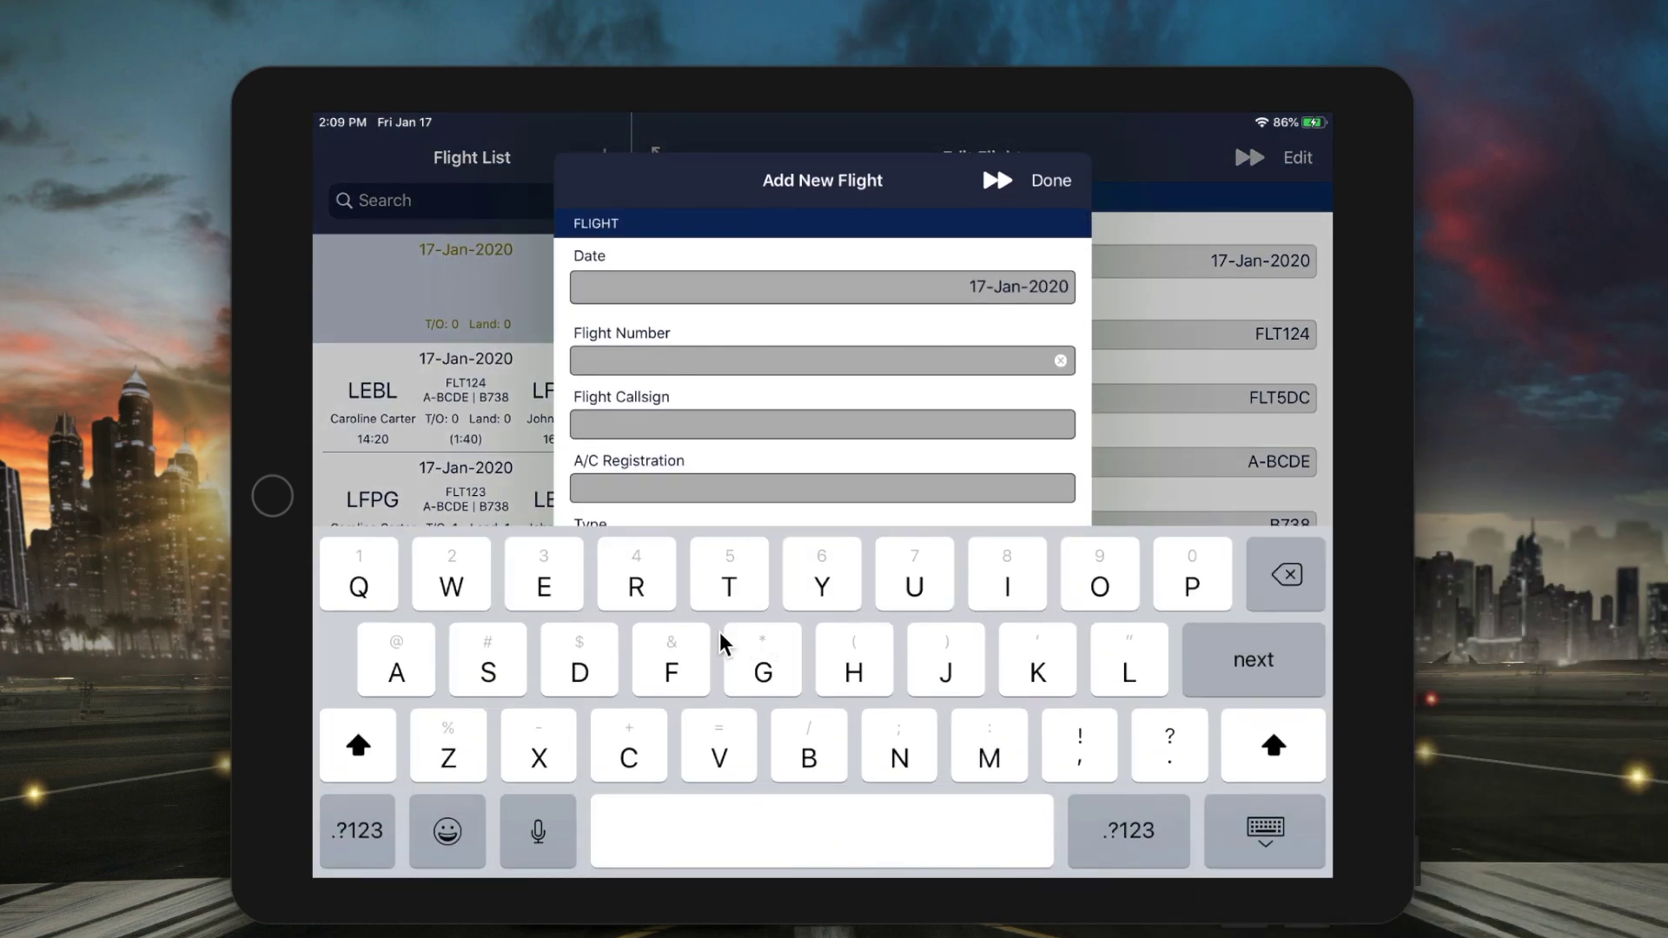
{"action": "type", "text": "FLT"}
{"action": "left_click", "coordinate": [375, 836]}
{"action": "type", "text": "1"}
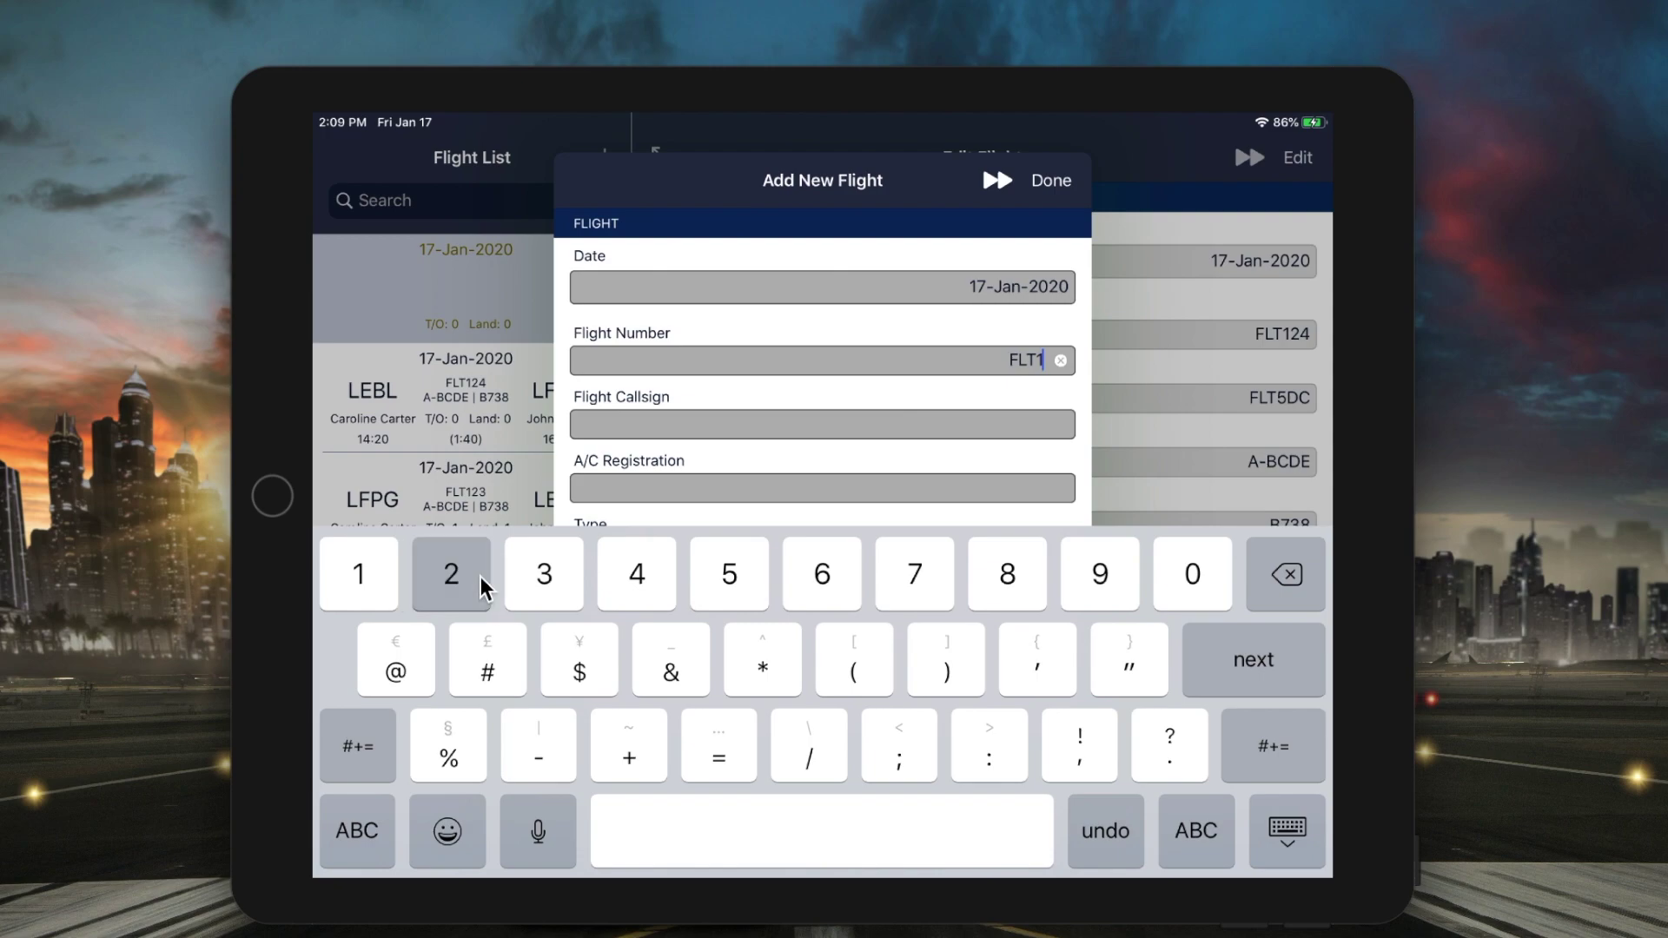
{"action": "type", "text": "23"}
{"action": "left_click", "coordinate": [1296, 674]}
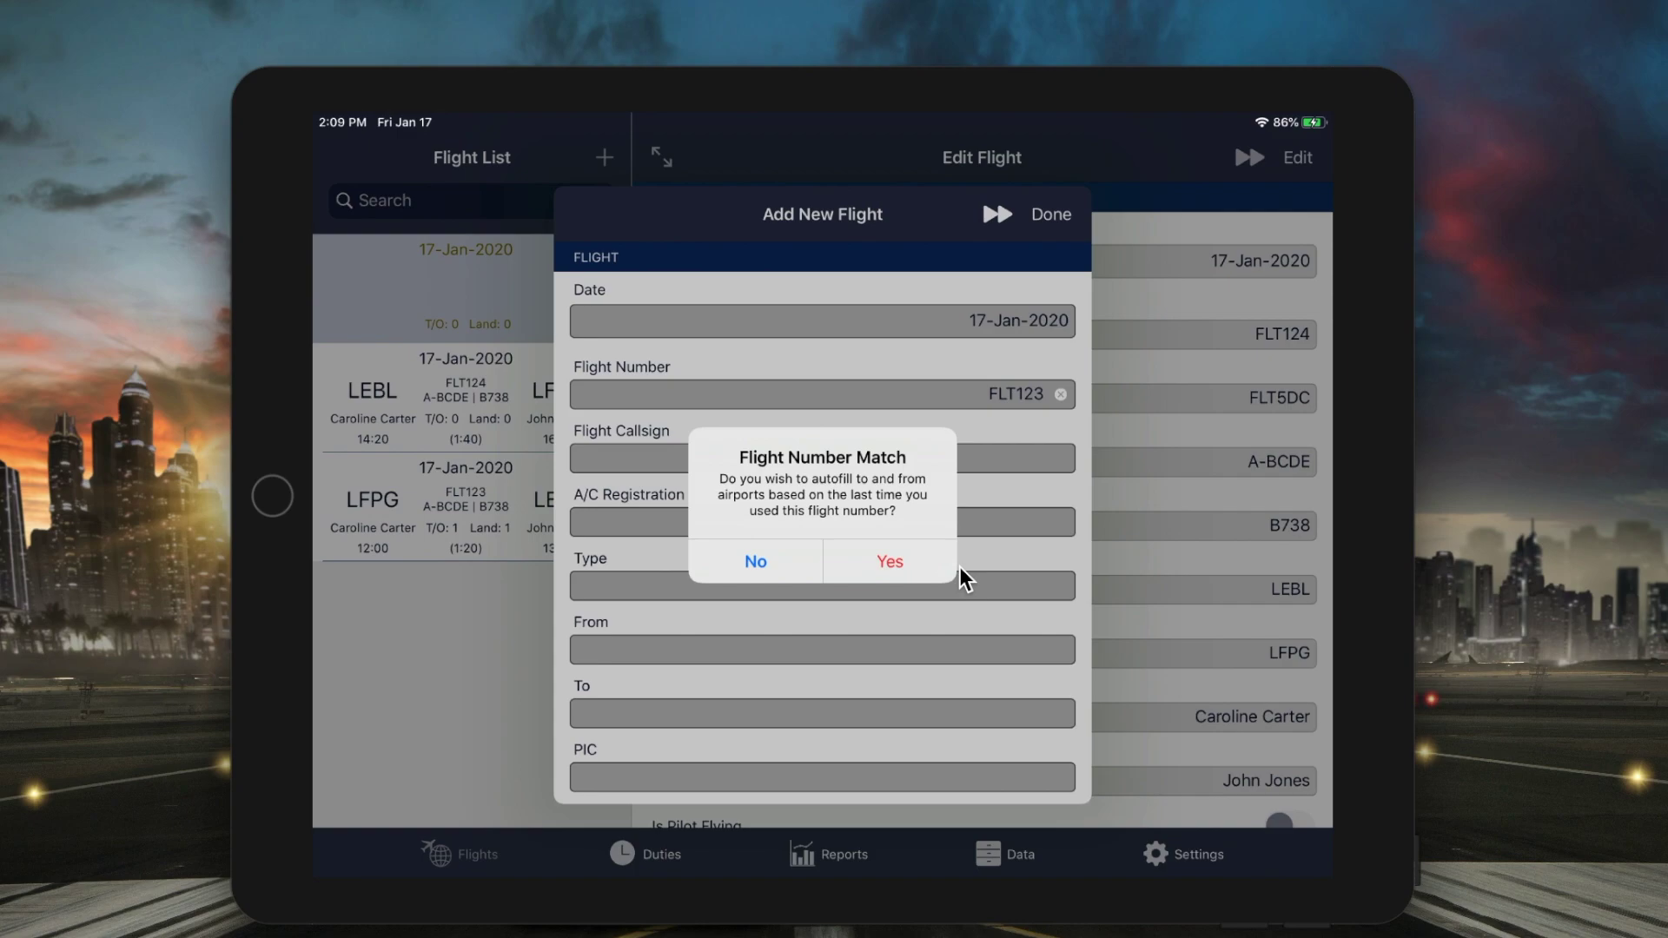
{"action": "left_click", "coordinate": [893, 562]}
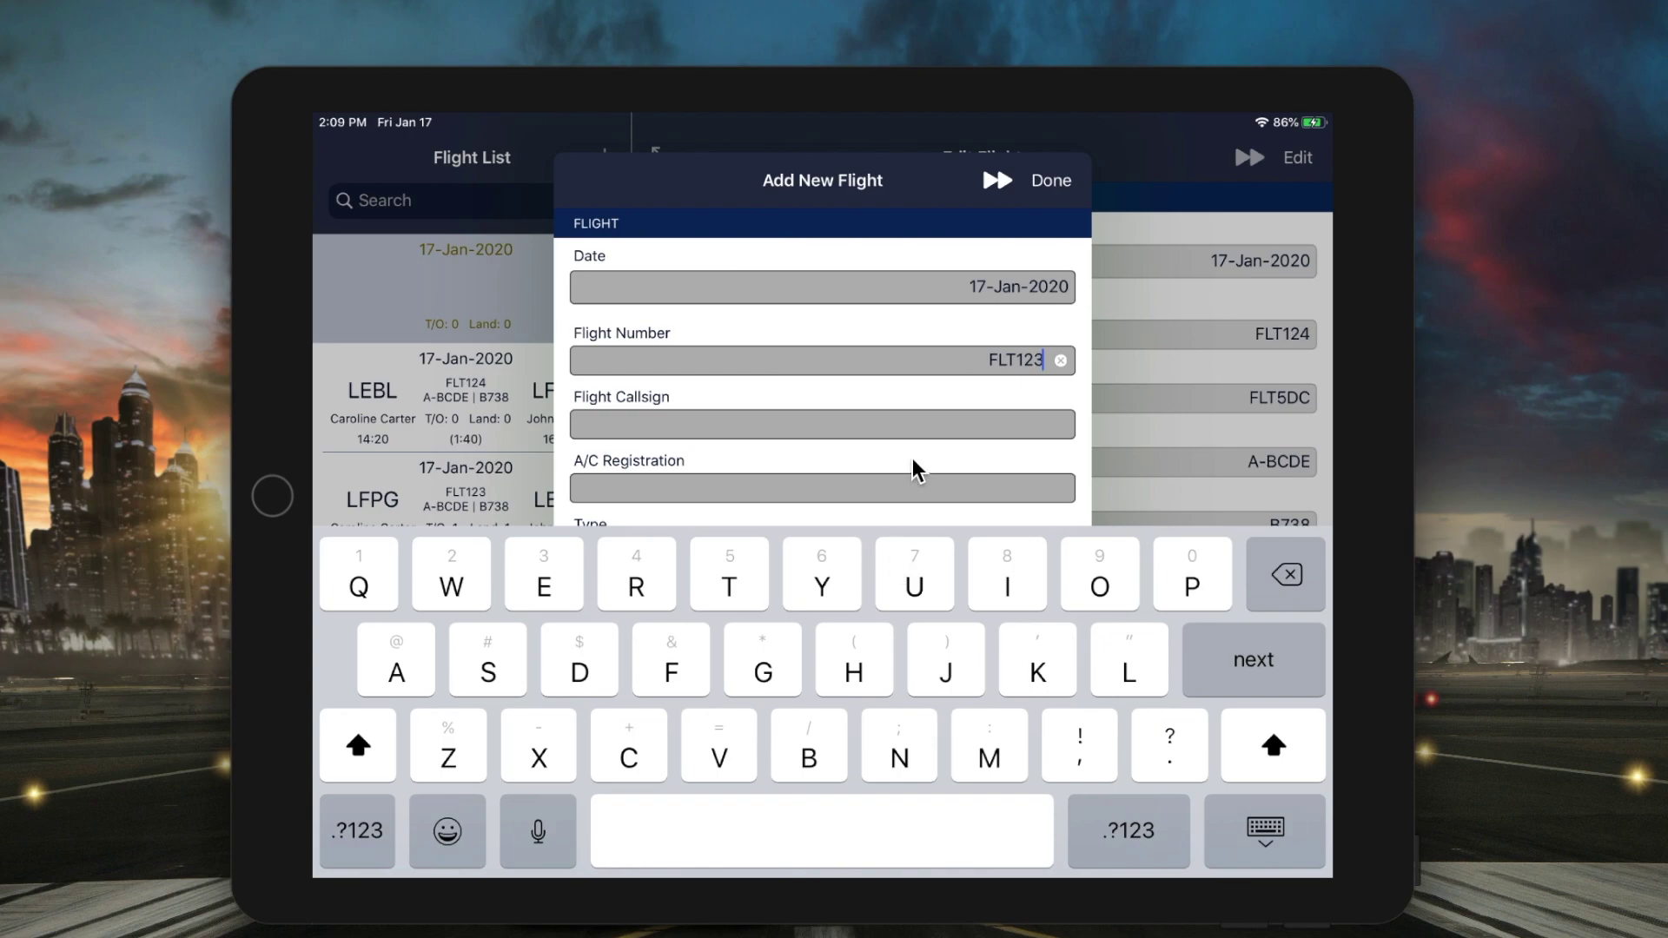
- Save the new FLT123 flight and swipe its row to reveal Delete
{"action": "left_click_drag", "start_coordinate": [913, 469], "coordinate": [914, 382]}
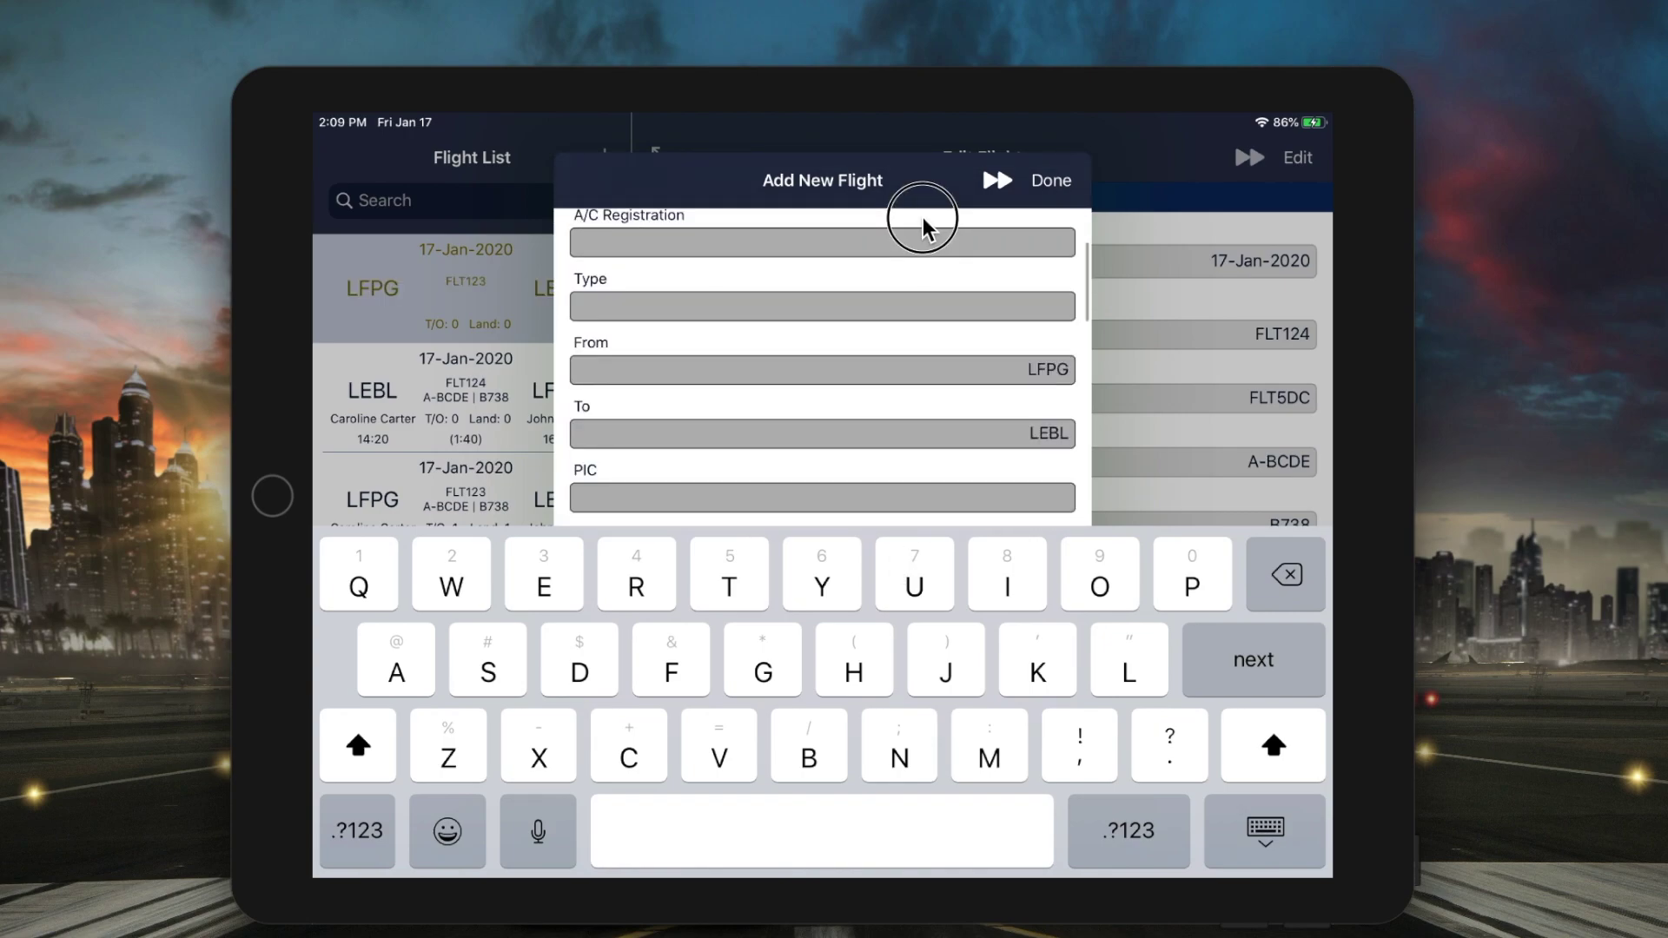
{"action": "left_click_drag", "start_coordinate": [925, 227], "coordinate": [923, 223]}
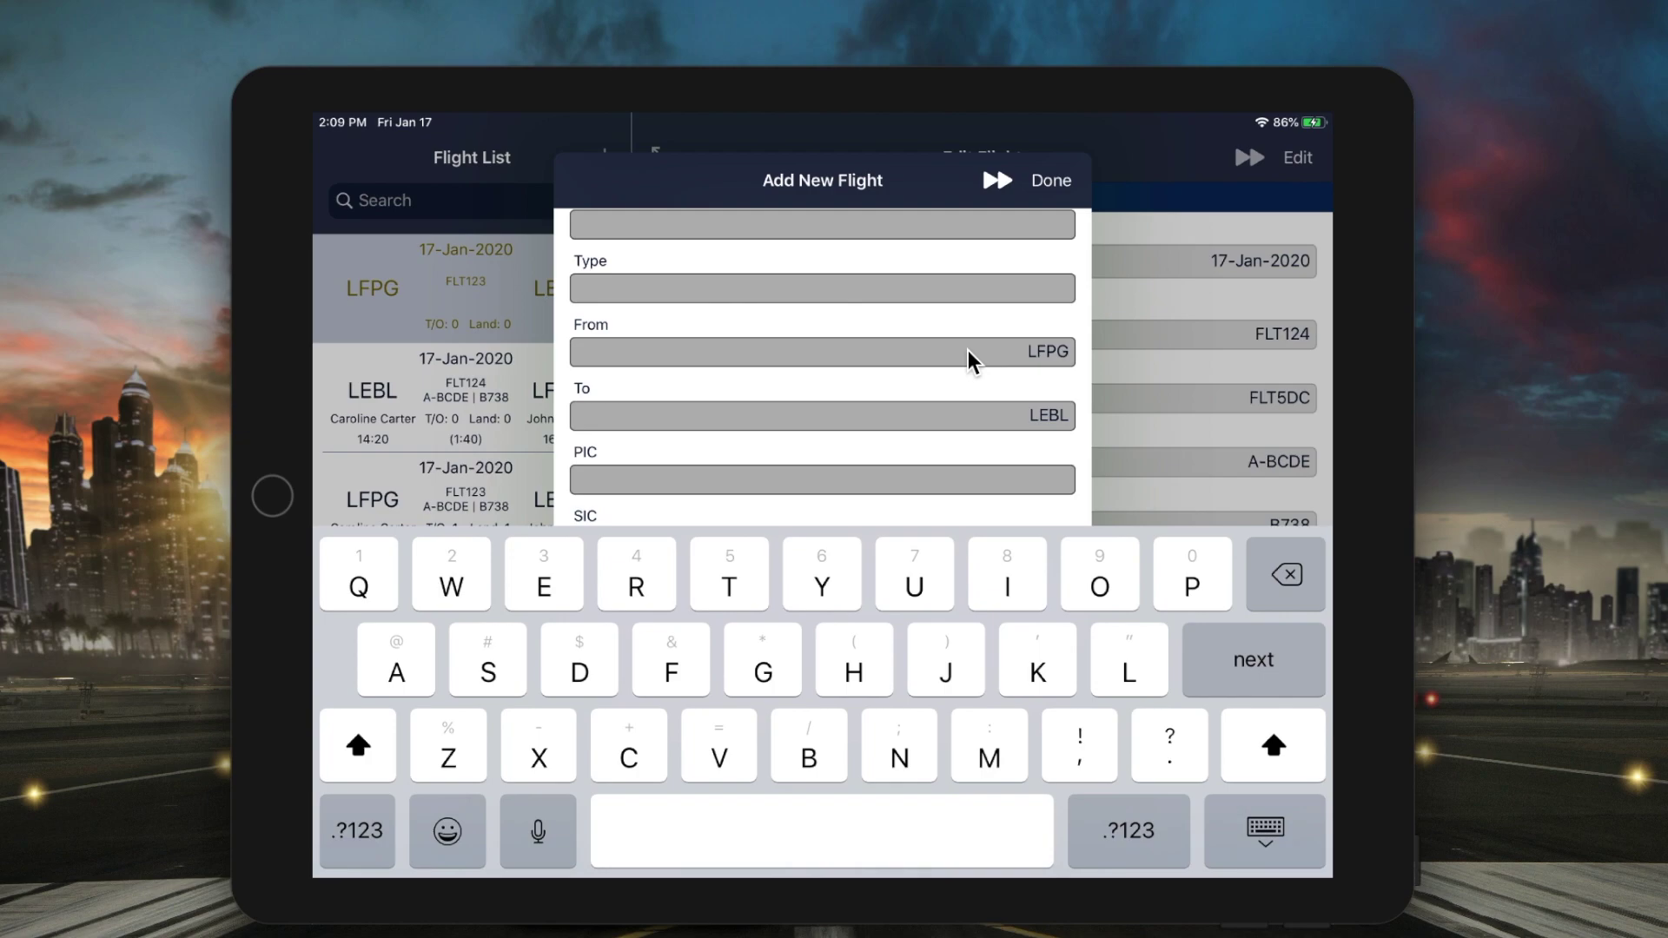
{"action": "left_click", "coordinate": [1051, 181]}
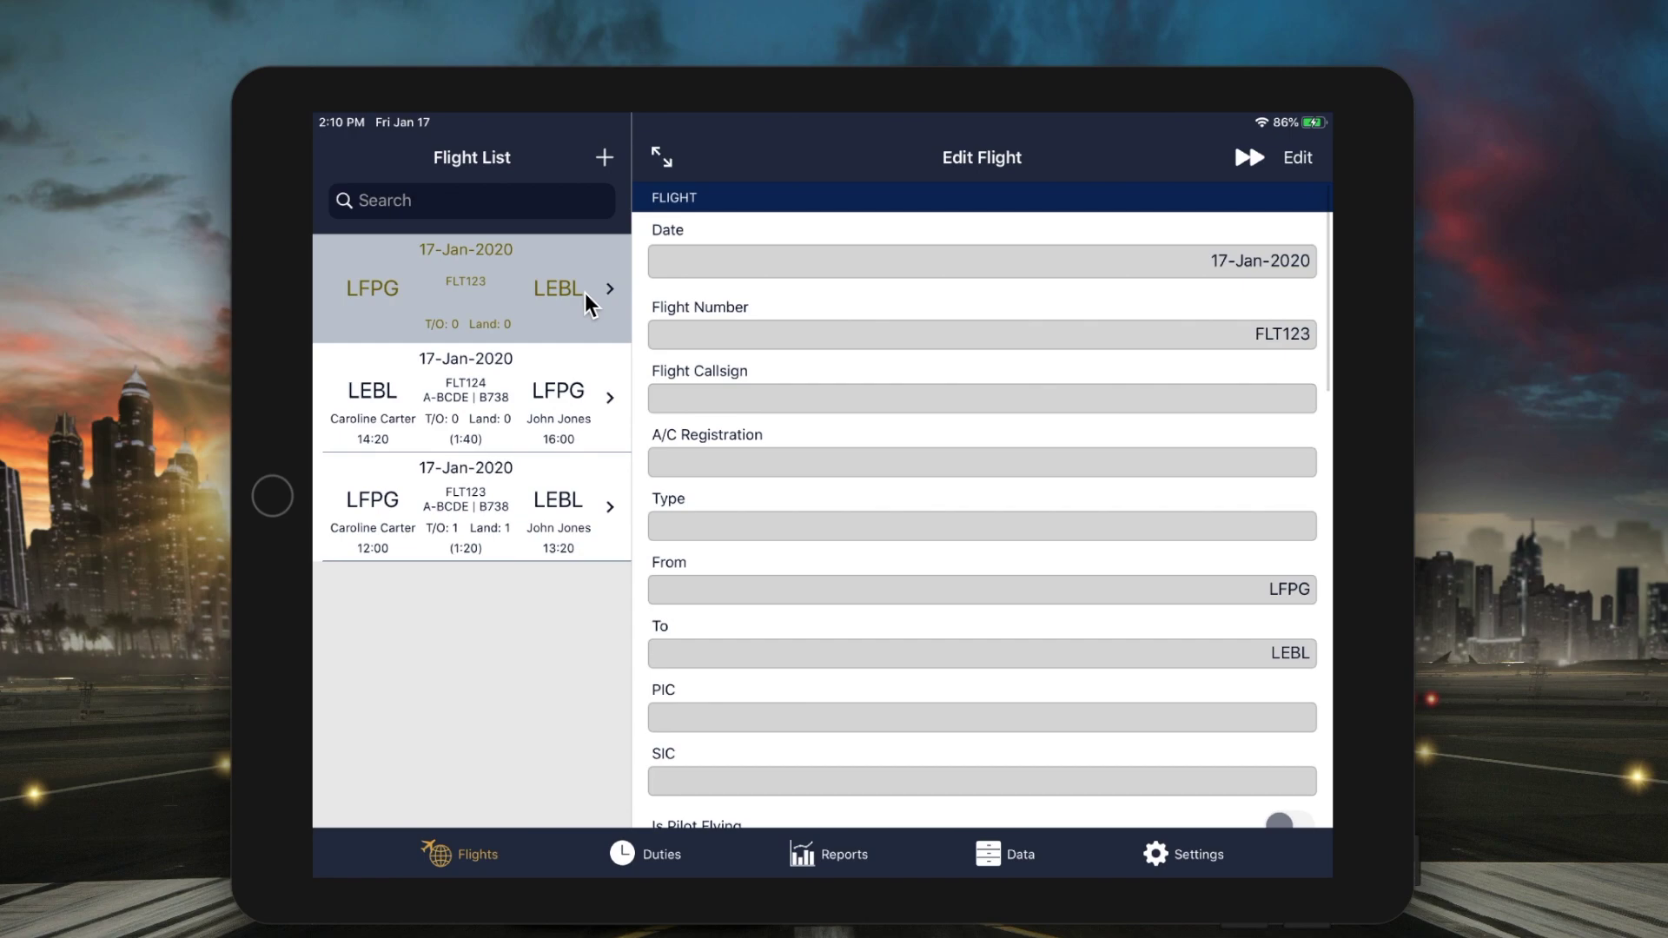
{"action": "left_click_drag", "start_coordinate": [563, 299], "coordinate": [354, 311]}
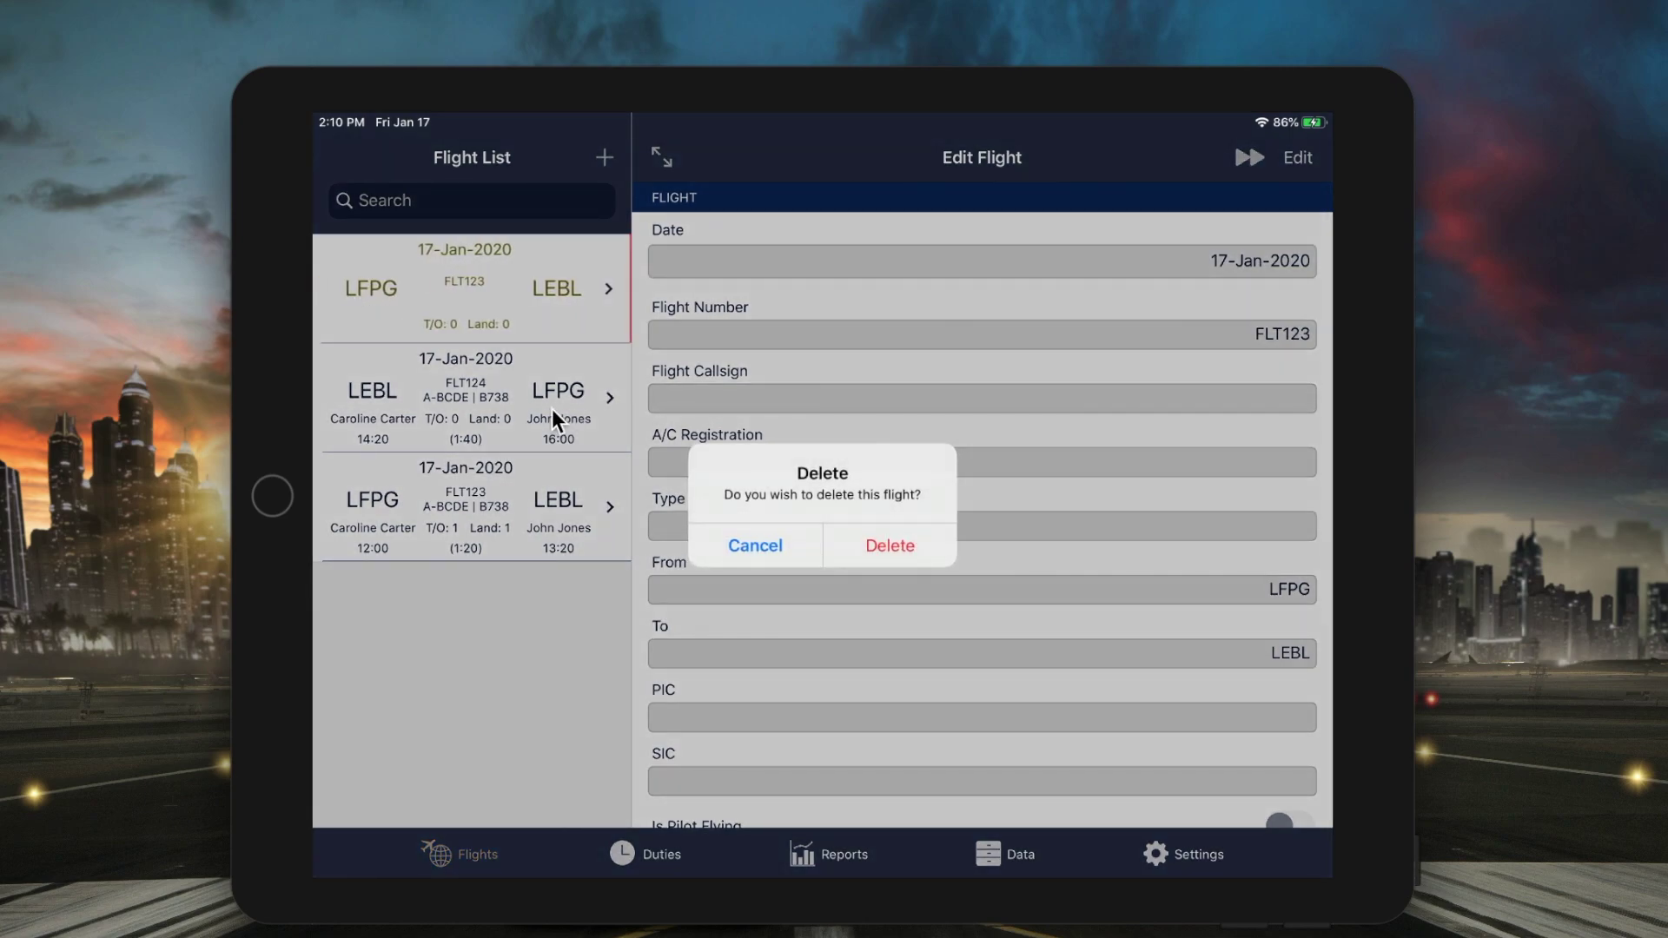
- Confirm deleting the duplicate FLT123 flight
{"action": "left_click", "coordinate": [877, 547]}
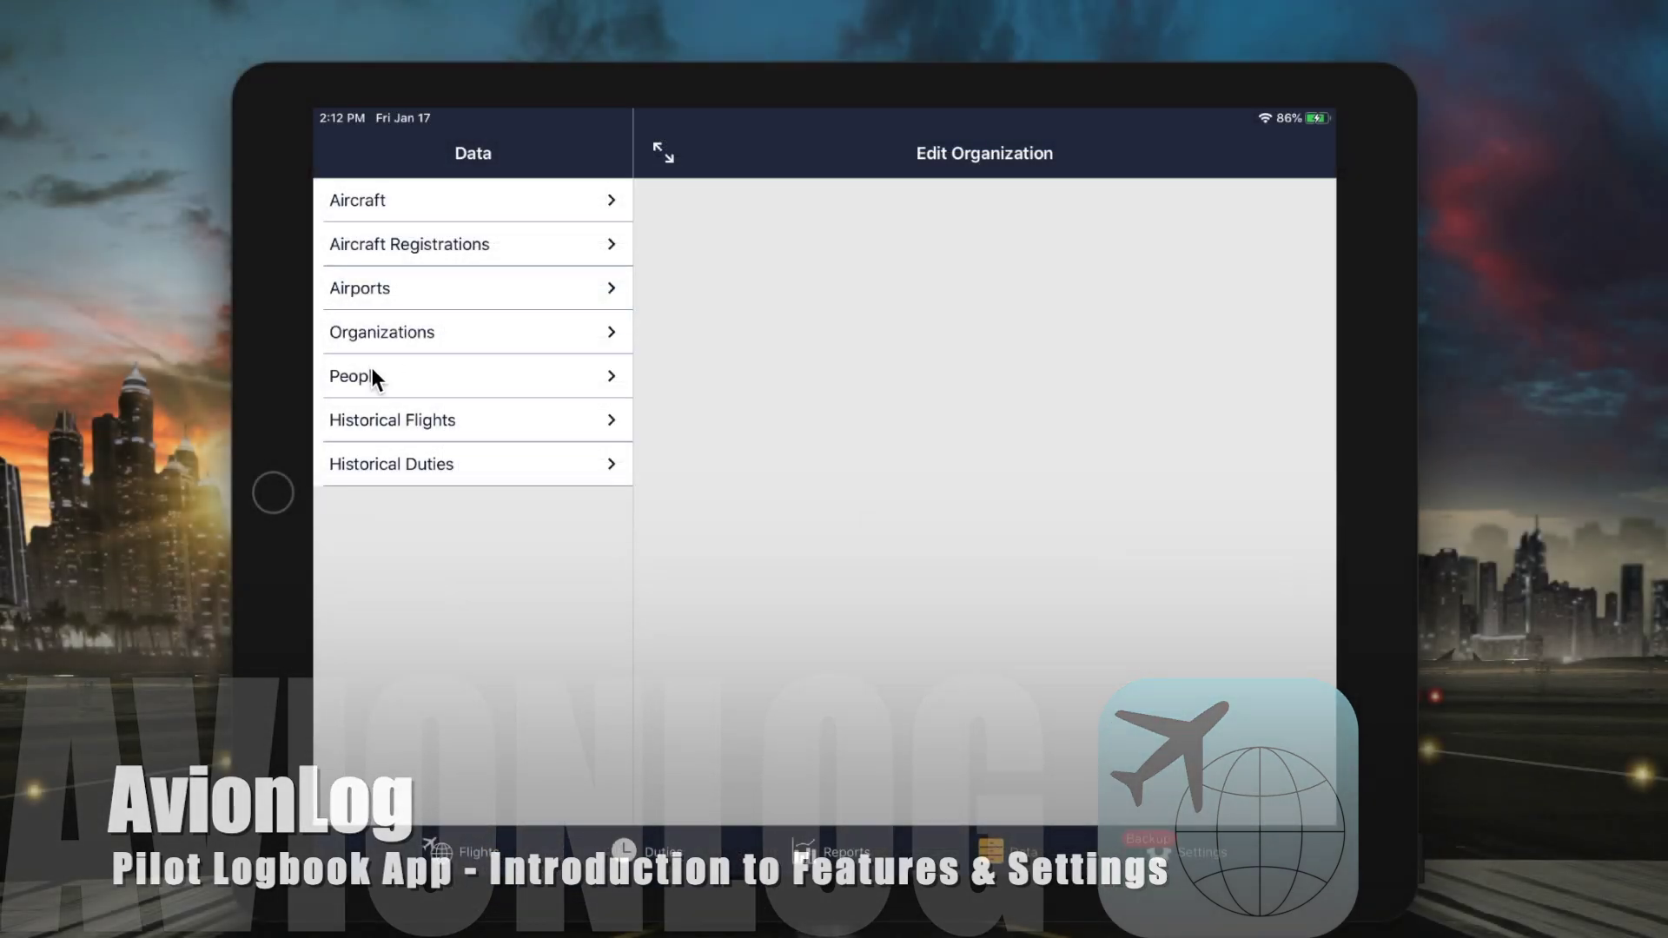
- Set your own profile as default PIC and check that a new flight prefills it
{"action": "left_click", "coordinate": [372, 369]}
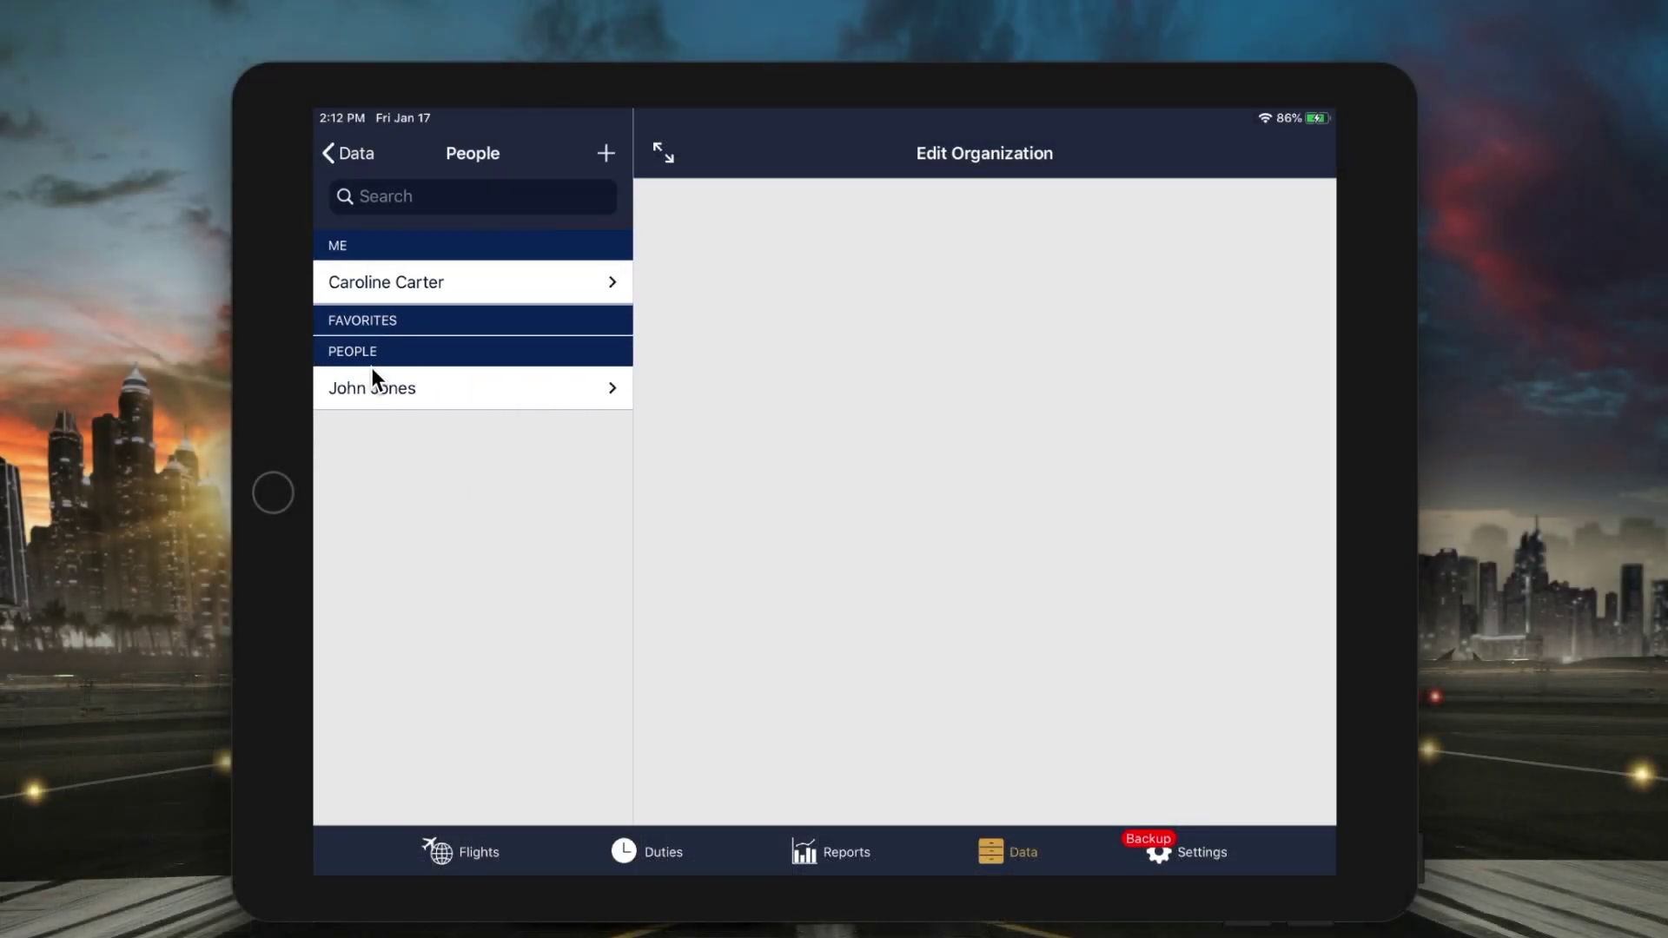
{"action": "left_click", "coordinate": [457, 286]}
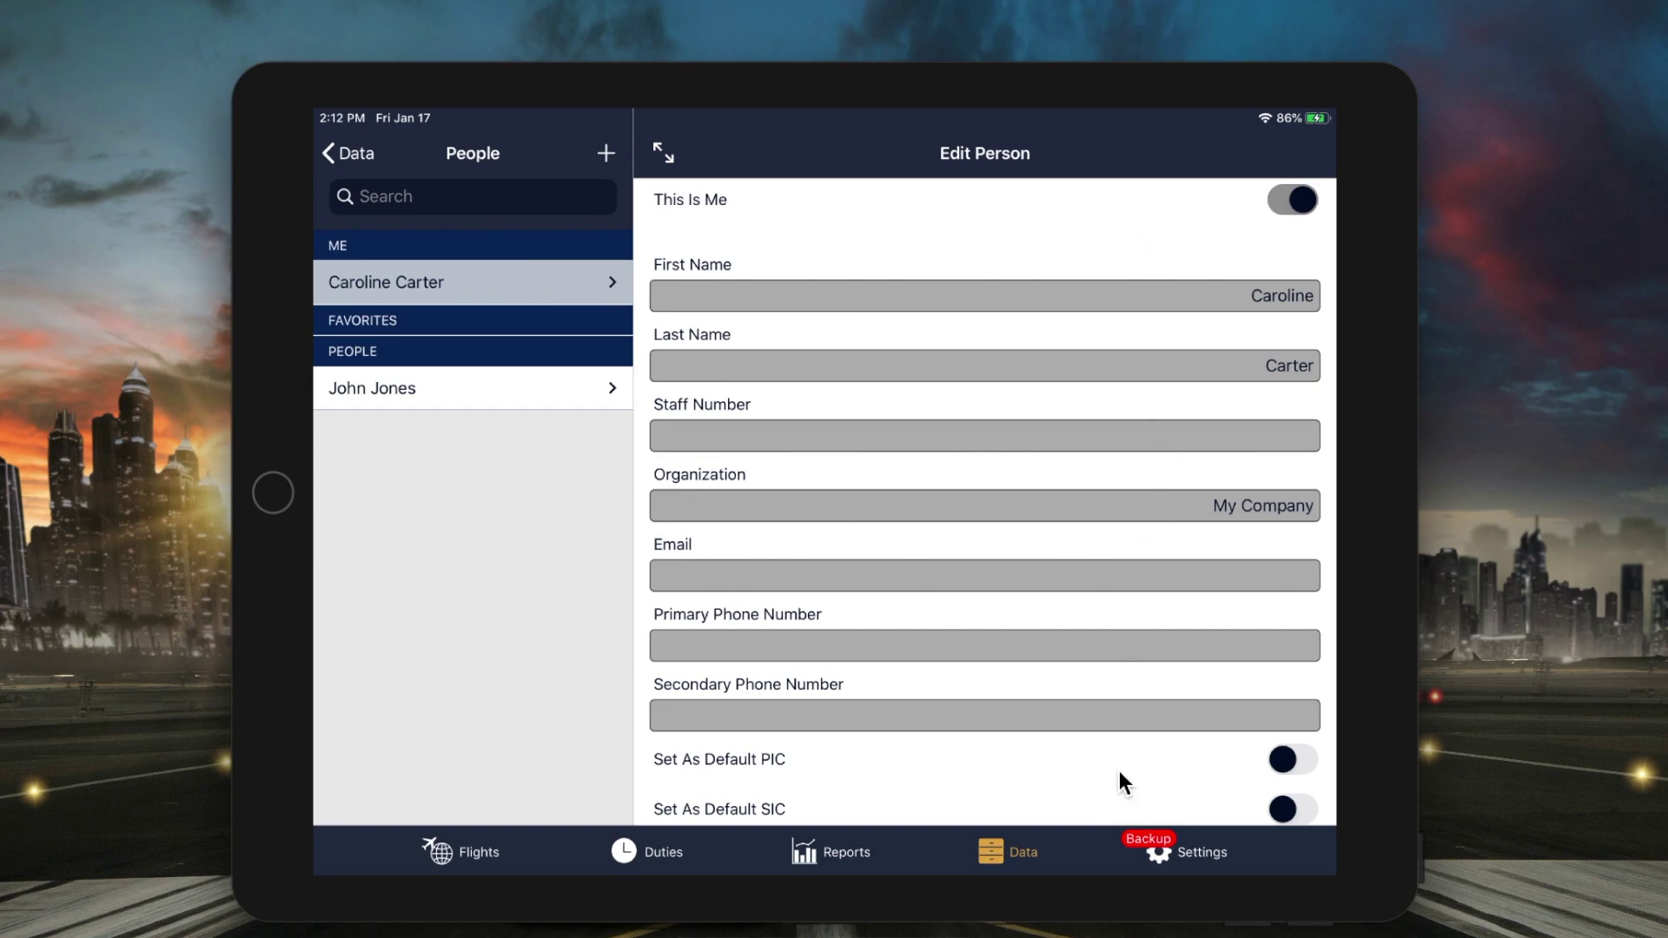
{"action": "left_click", "coordinate": [1289, 761]}
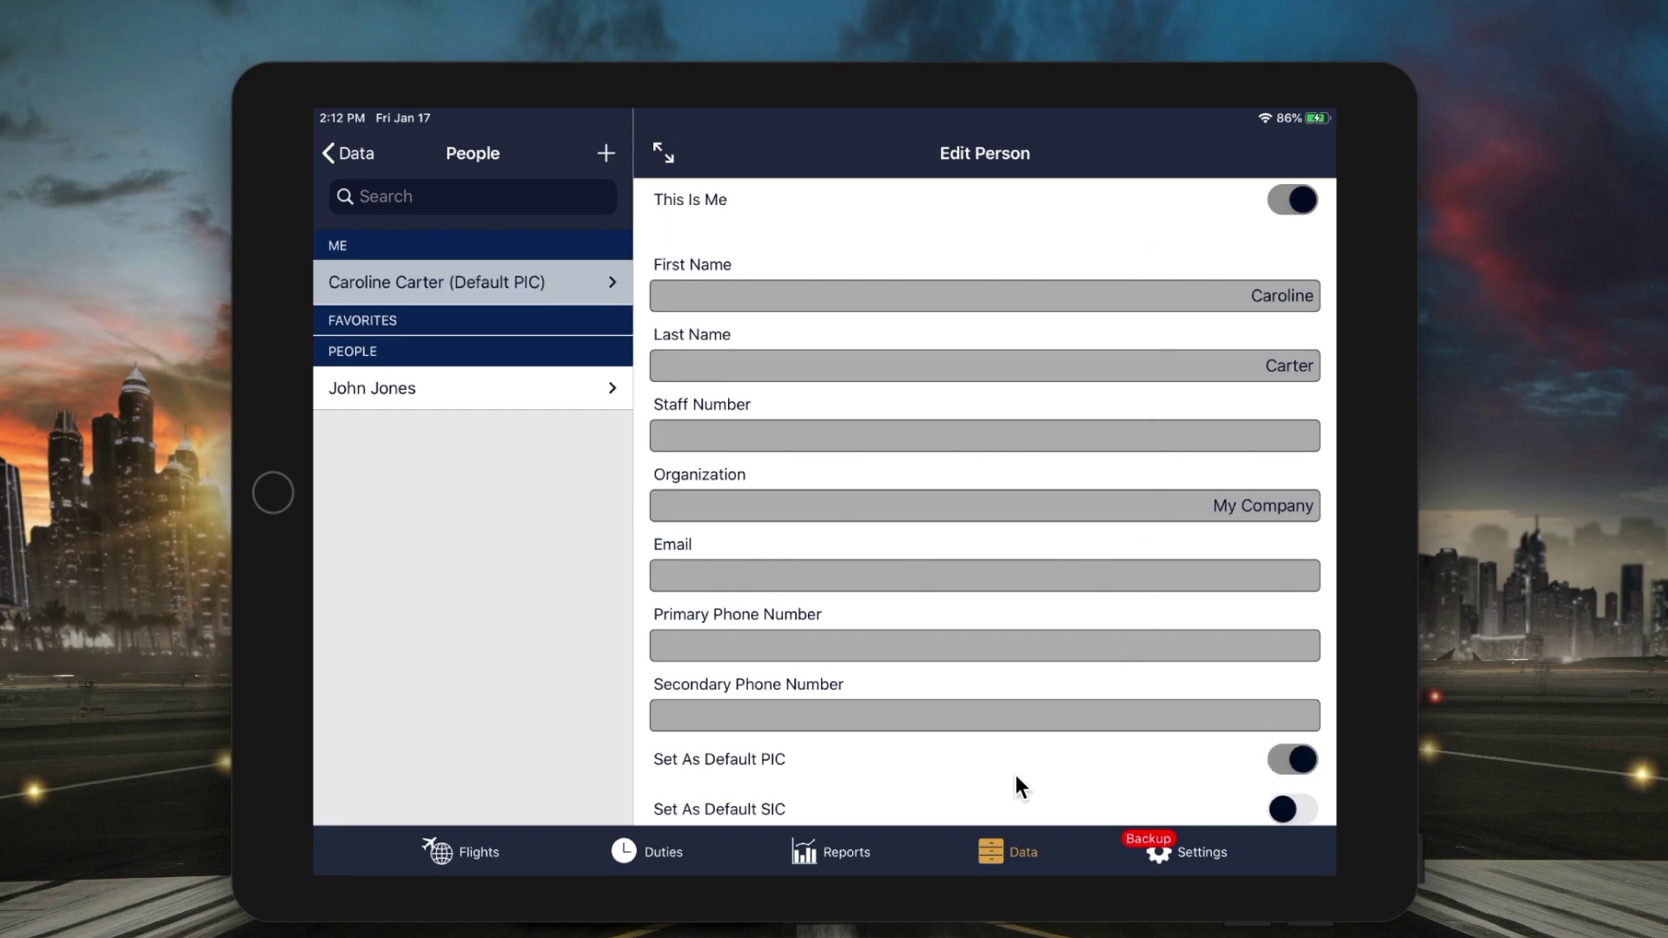
{"action": "left_click", "coordinate": [477, 856]}
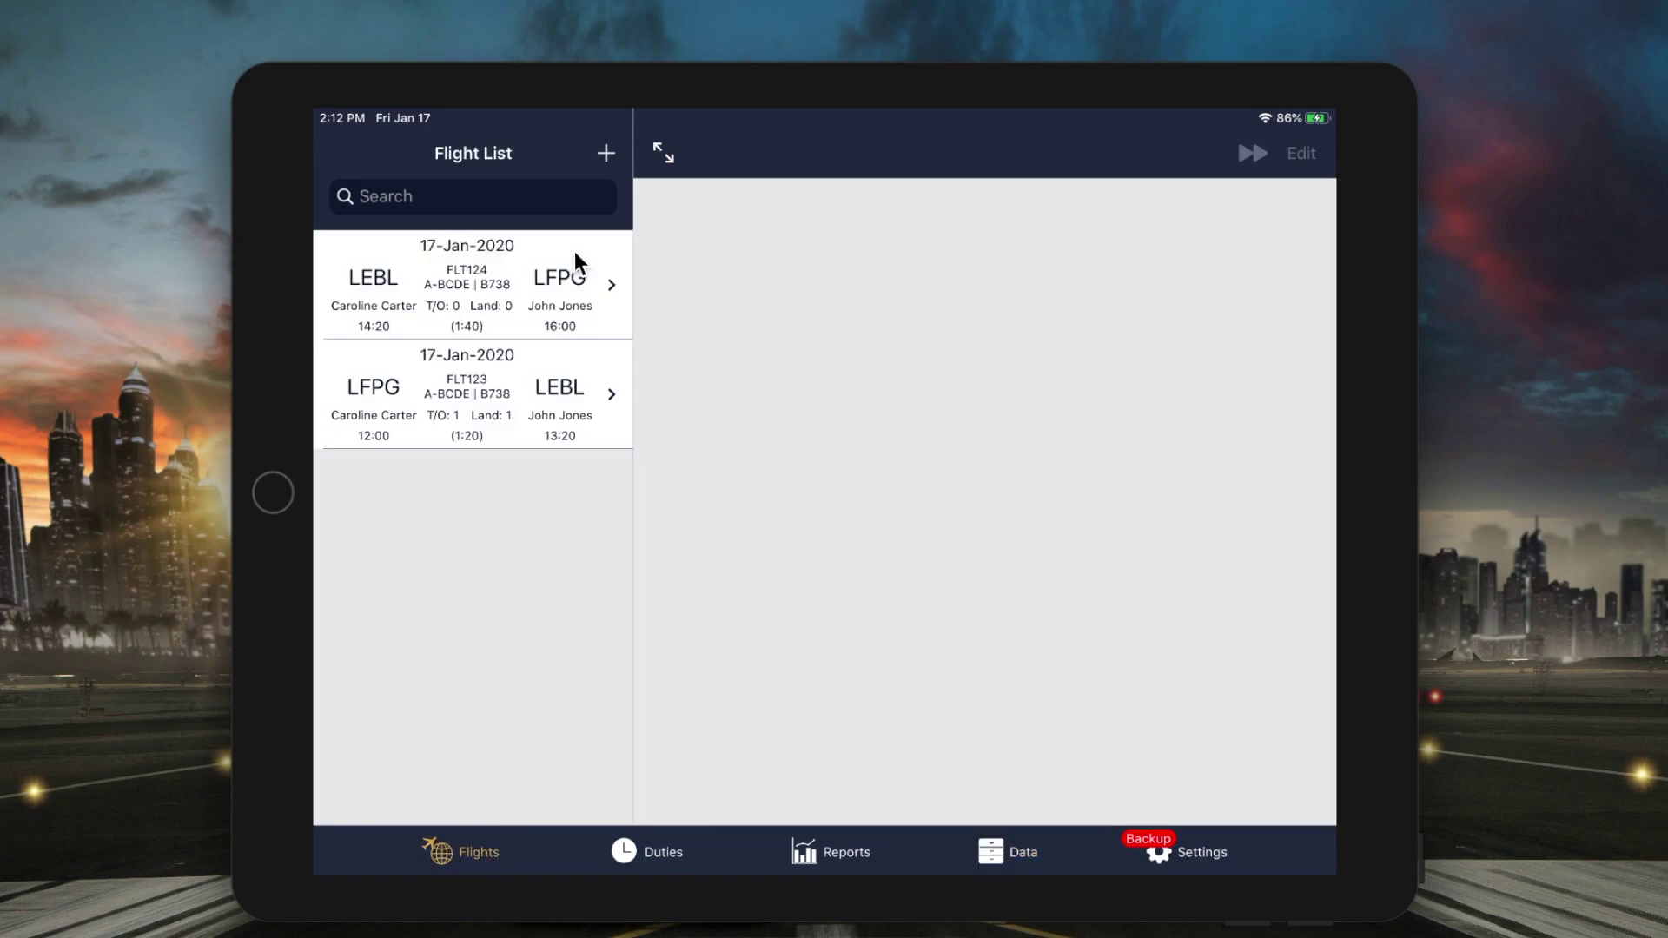
{"action": "left_click", "coordinate": [606, 151]}
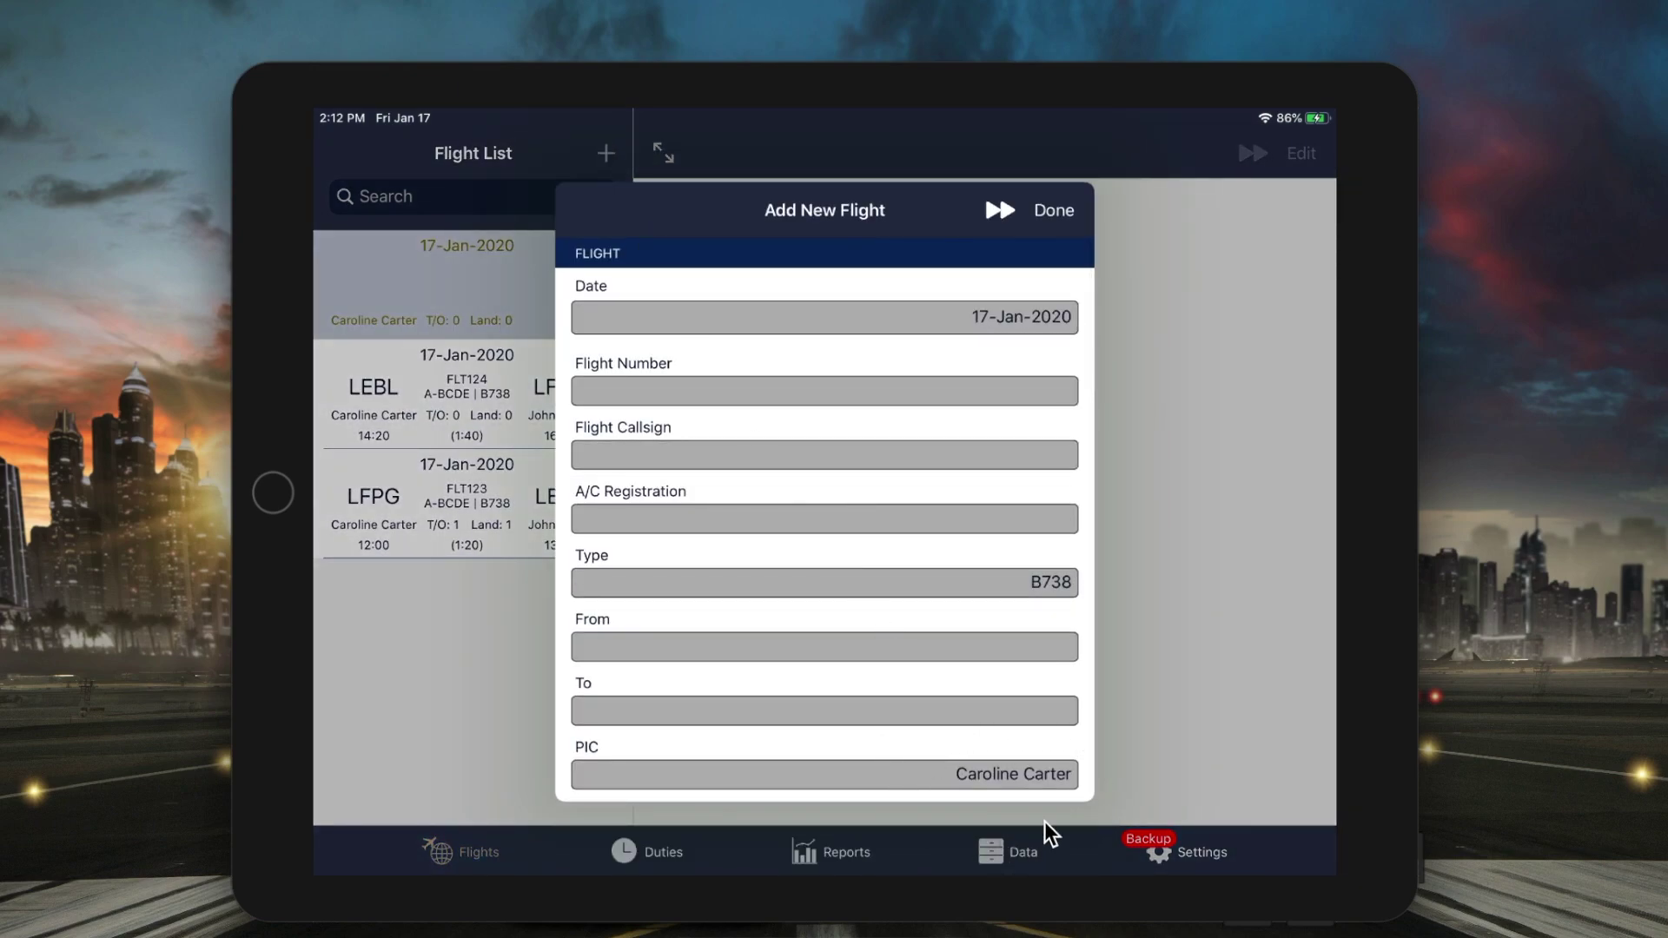
{"action": "left_click", "coordinate": [1045, 217]}
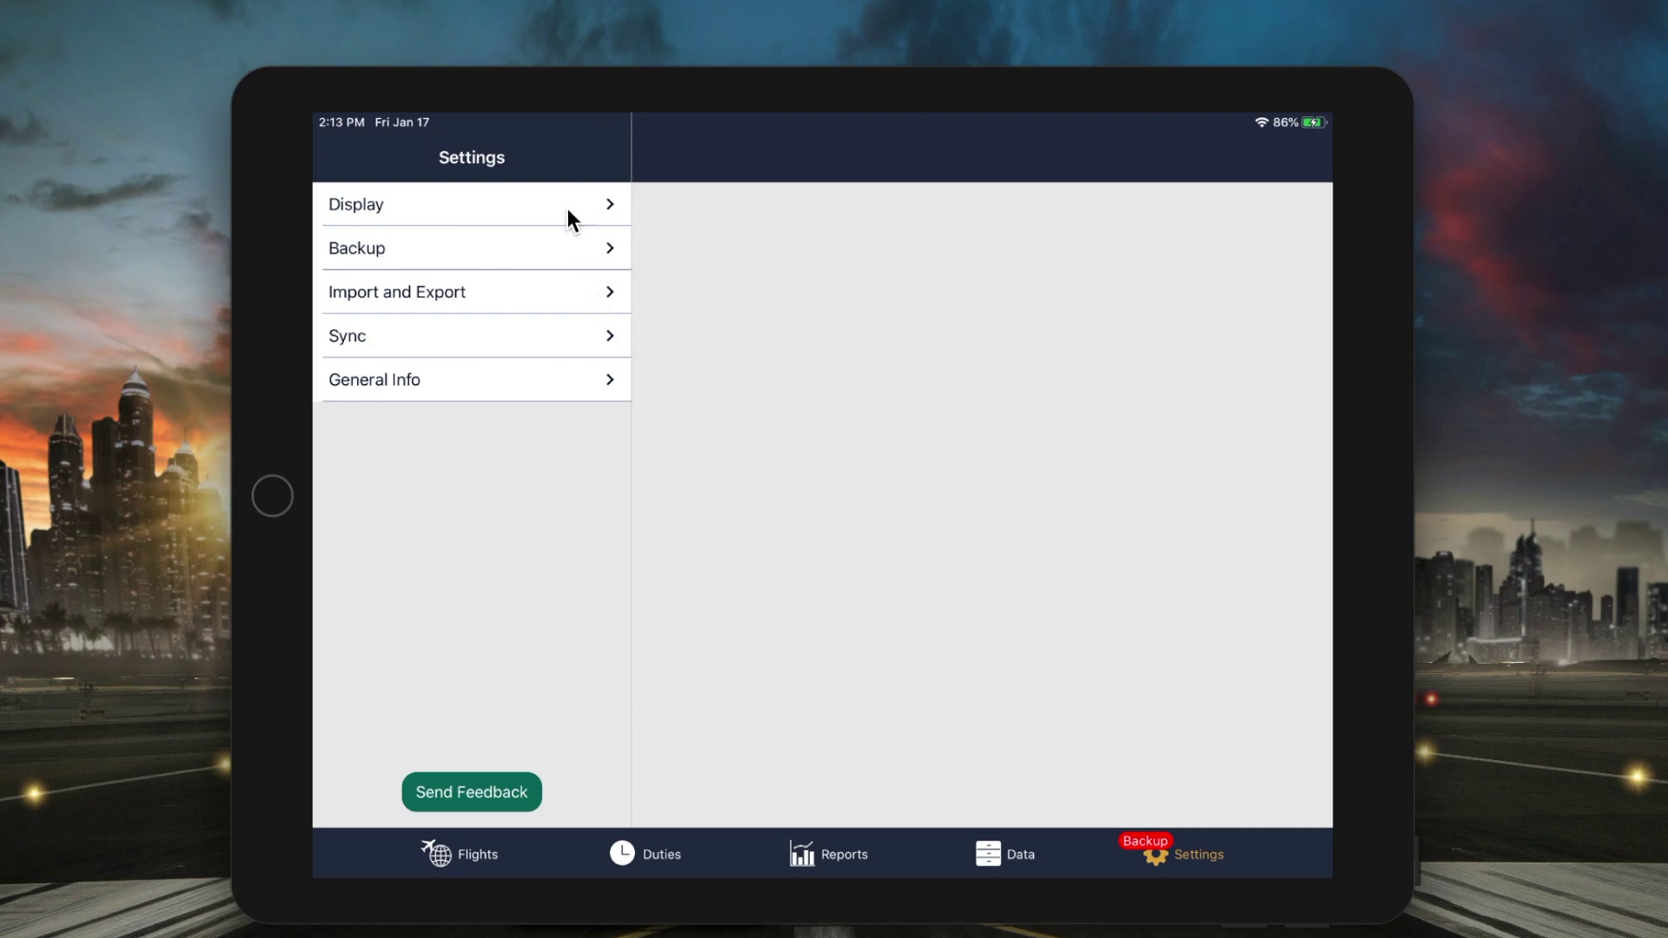
- Turn on Show App User as SELF in the General display settings
{"action": "left_click", "coordinate": [567, 206]}
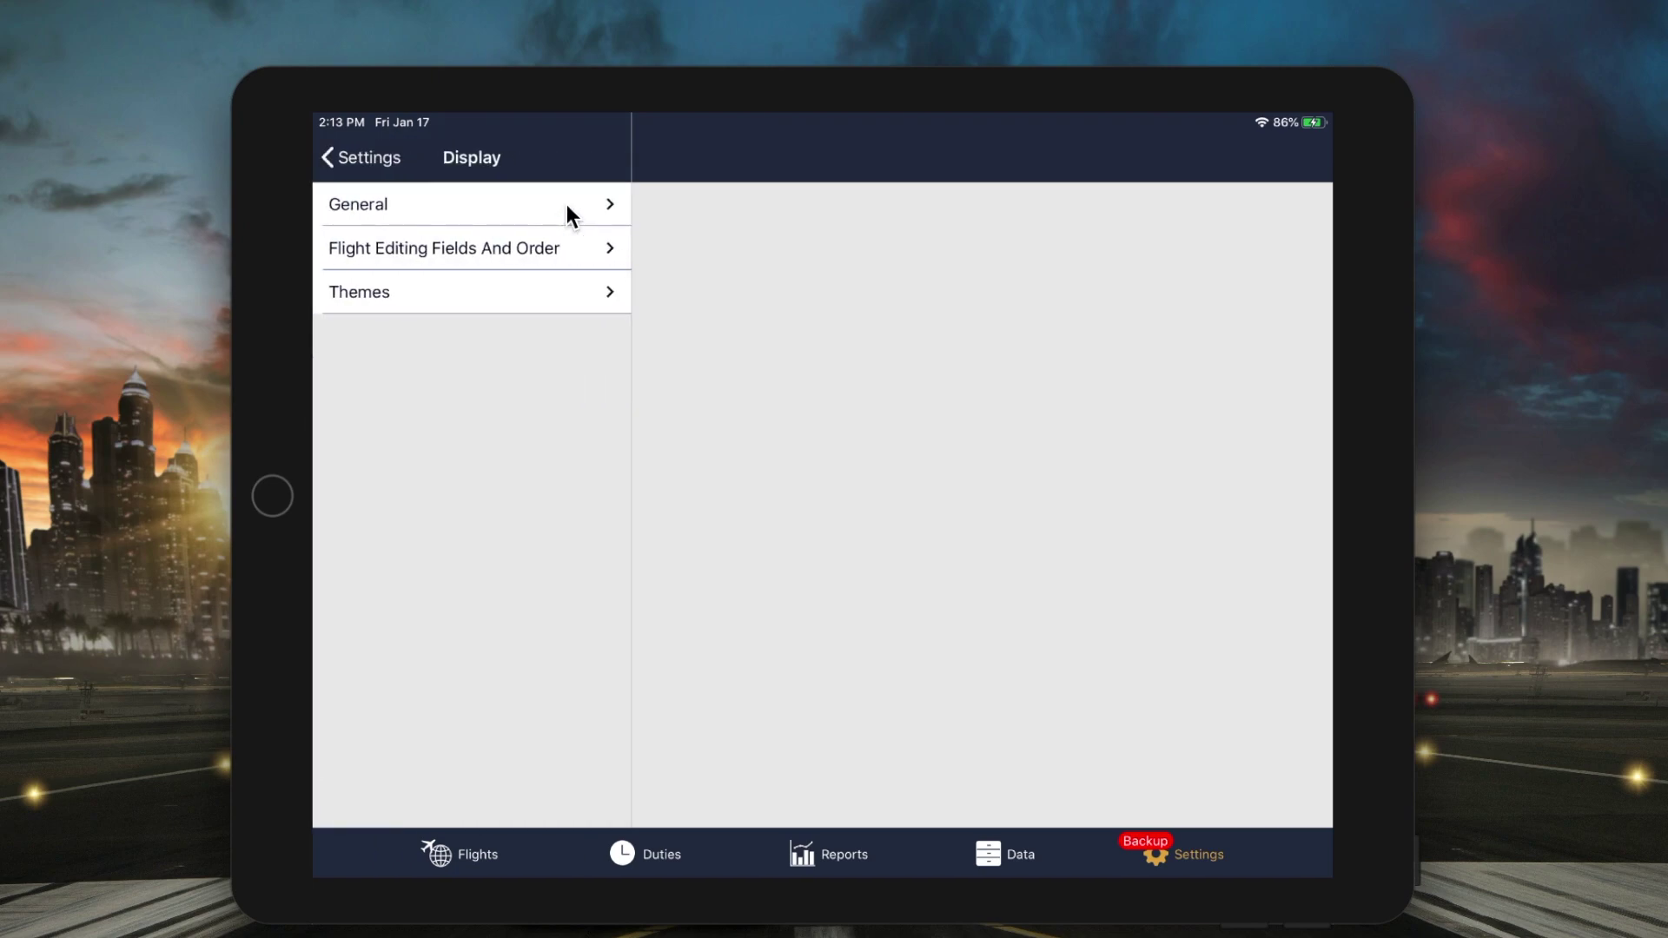
{"action": "left_click", "coordinate": [566, 205]}
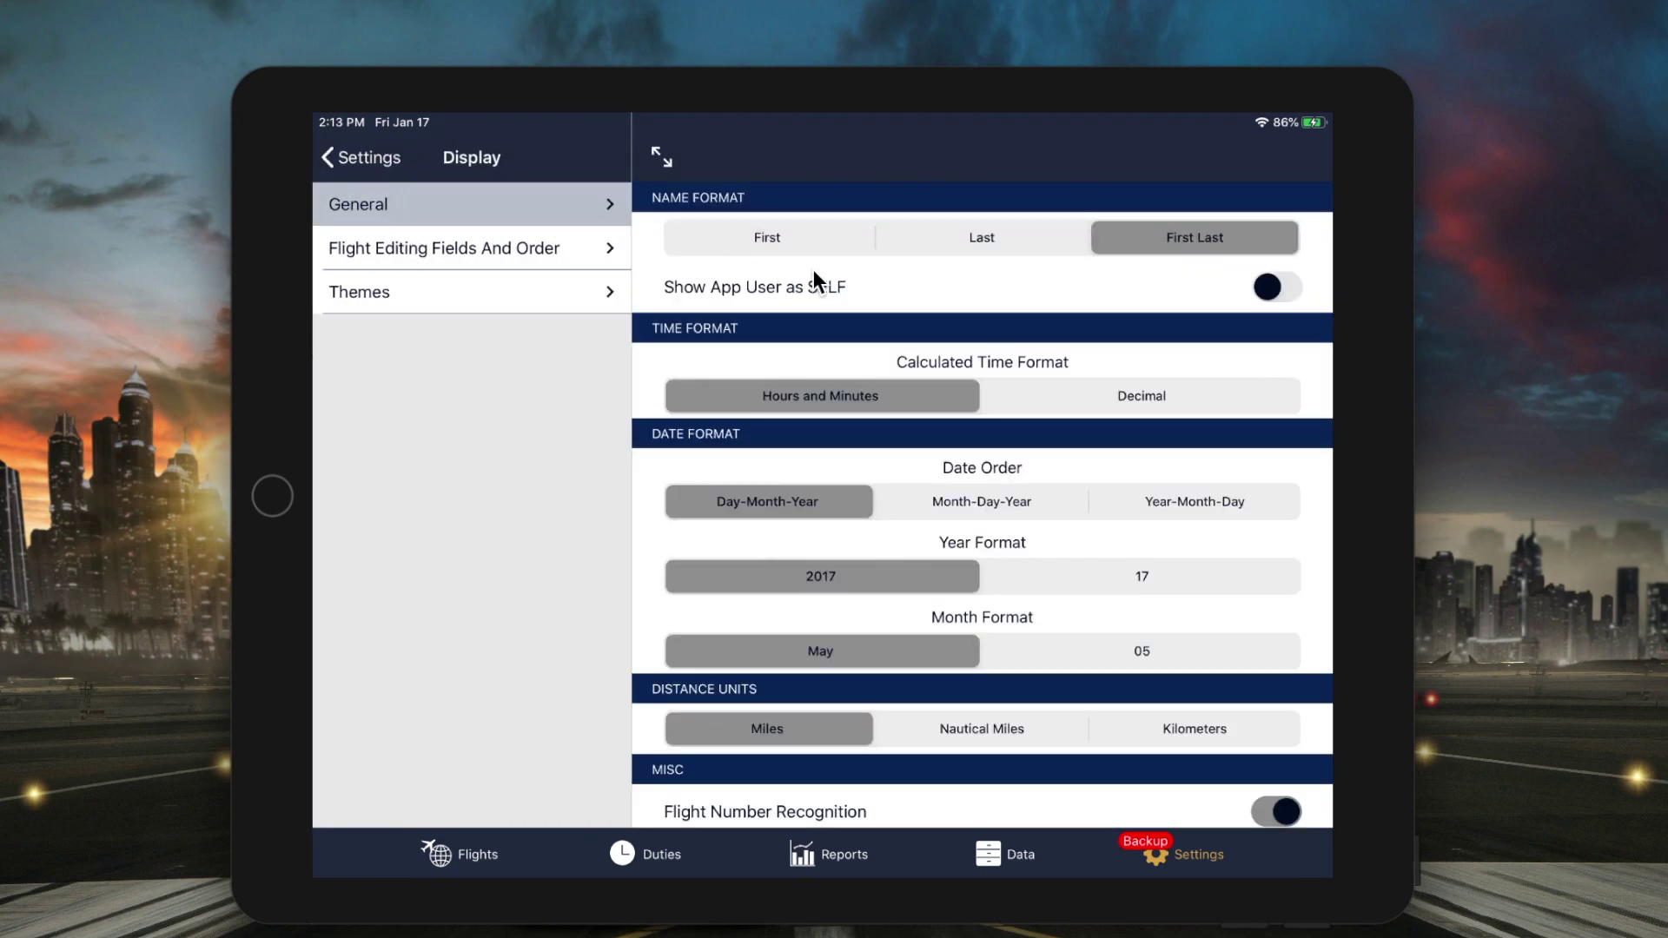
{"action": "left_click", "coordinate": [1273, 287]}
- Confirm on a new, unsaved flight form that the PIC appears as Self
{"action": "left_click", "coordinate": [454, 853]}
{"action": "left_click", "coordinate": [605, 157]}
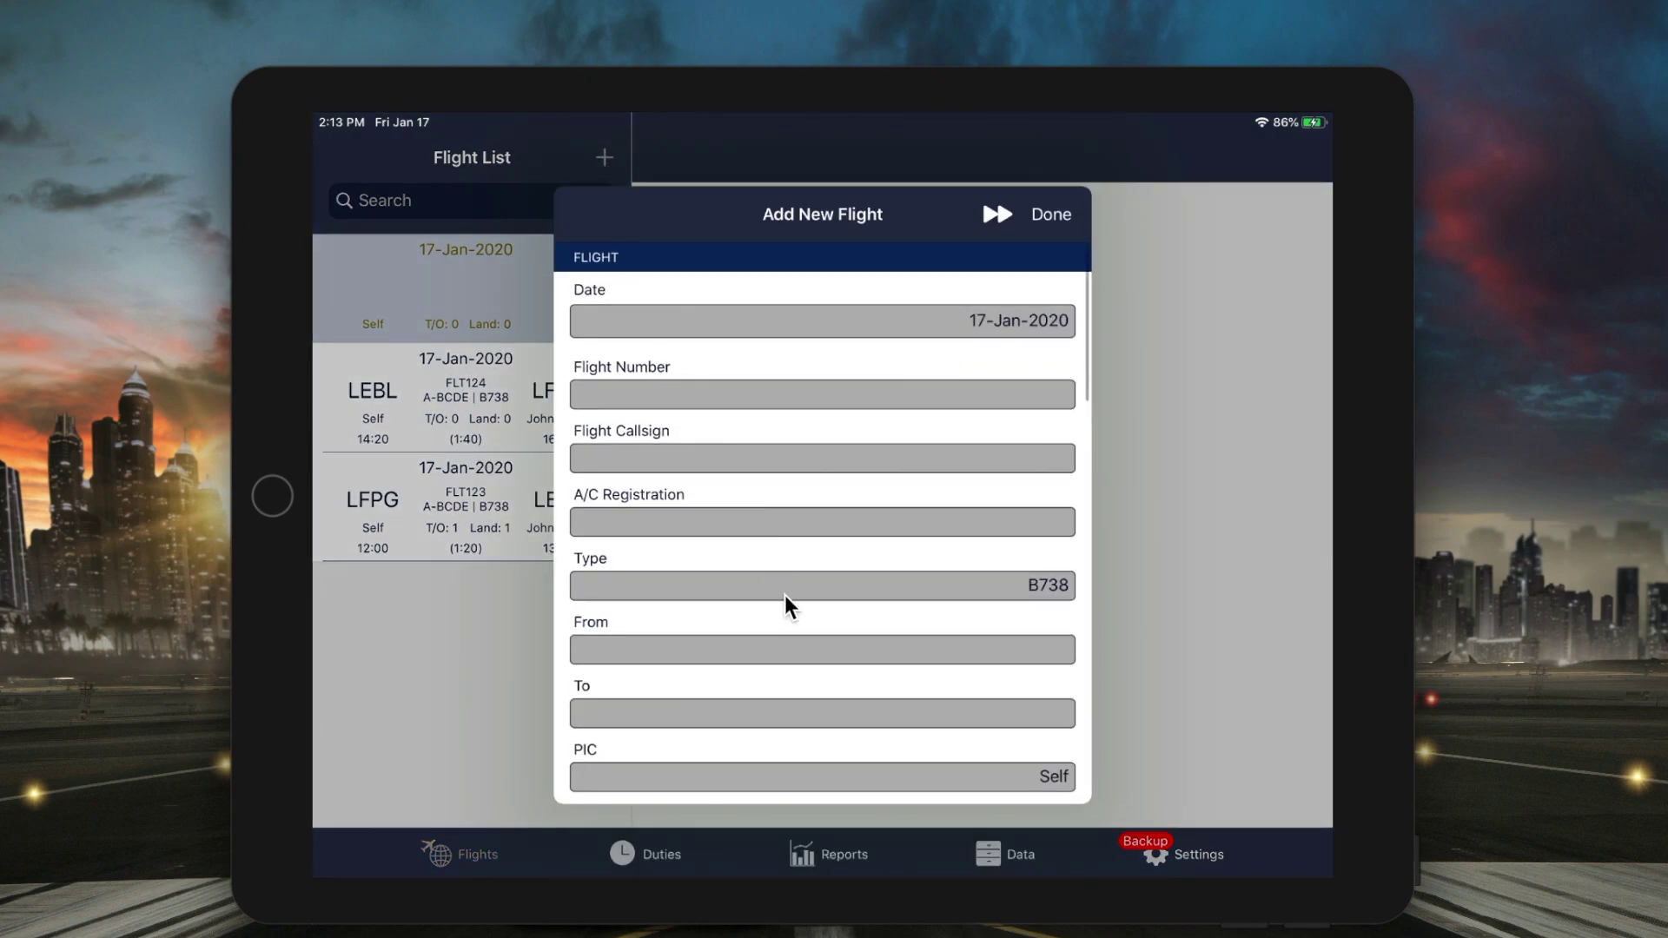
{"action": "left_click_drag", "start_coordinate": [785, 605], "coordinate": [799, 420]}
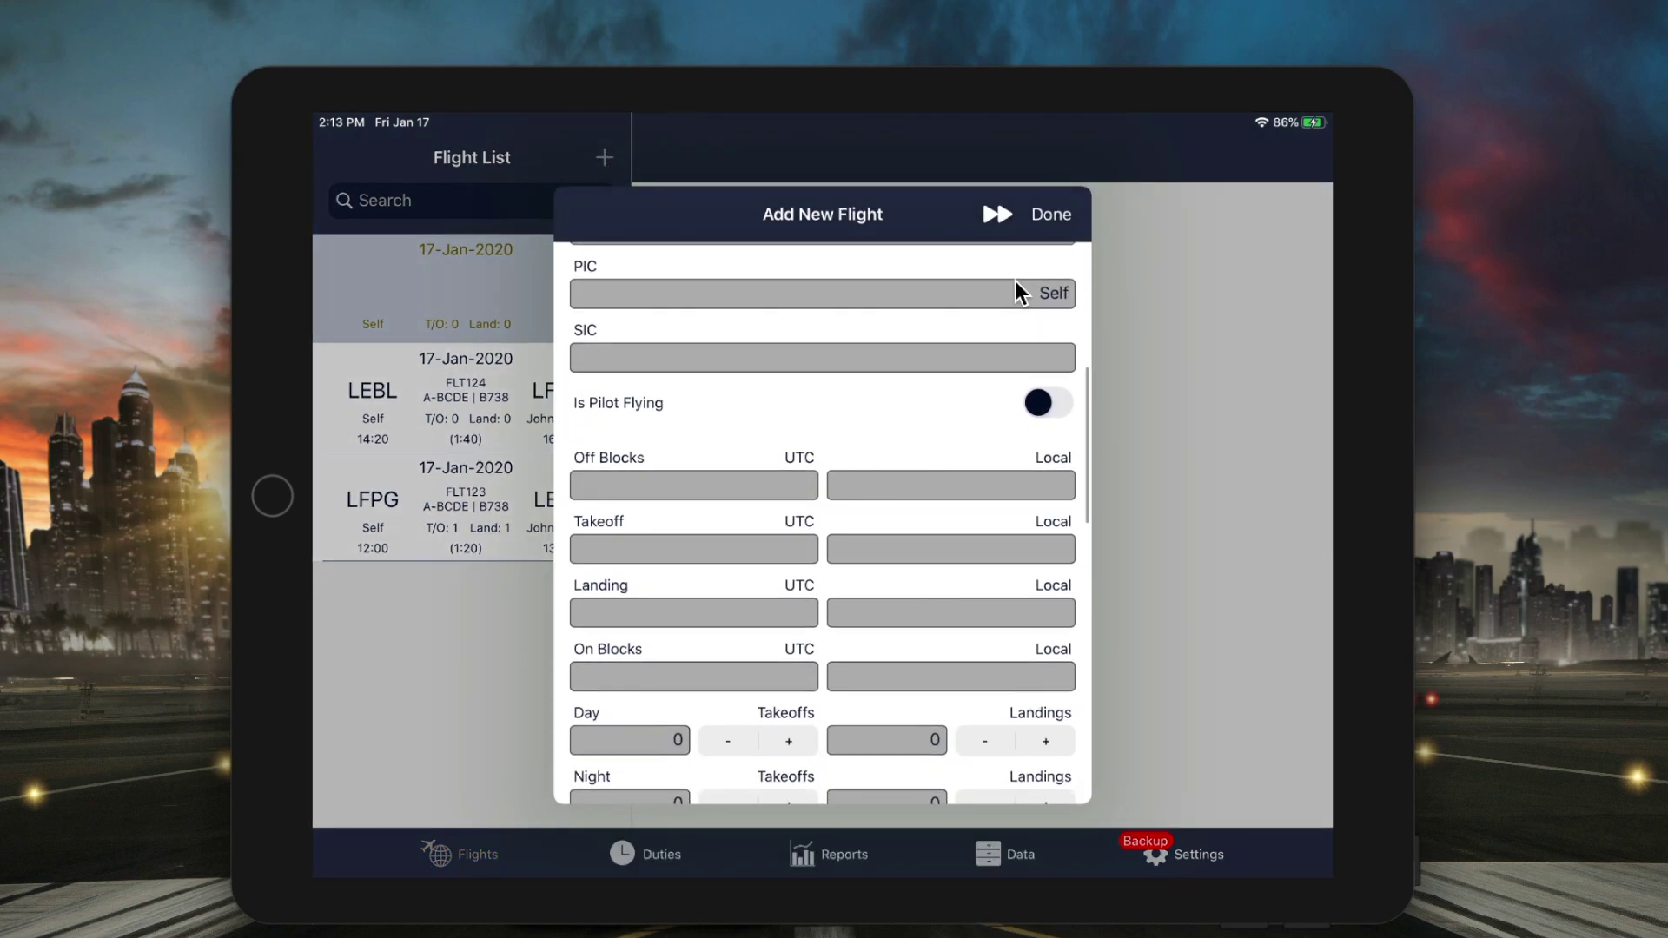
{"action": "left_click", "coordinate": [1061, 217]}
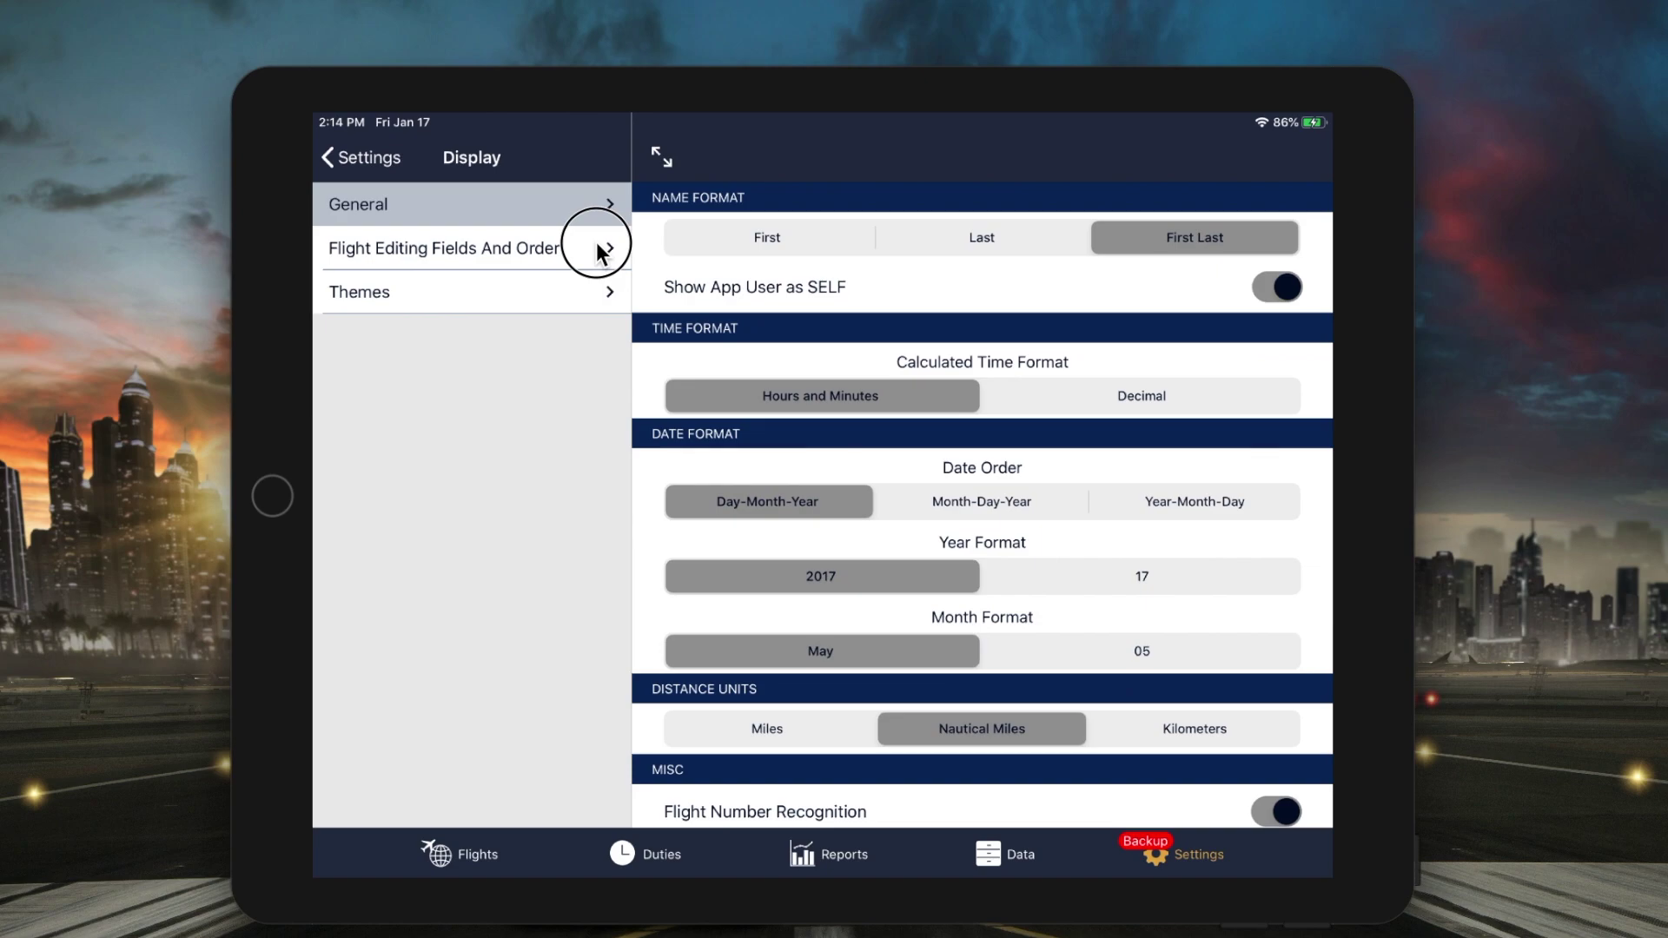
- Switch on the Calculated Distance field in Flight Editing Fields And Order
{"action": "left_click", "coordinate": [598, 252]}
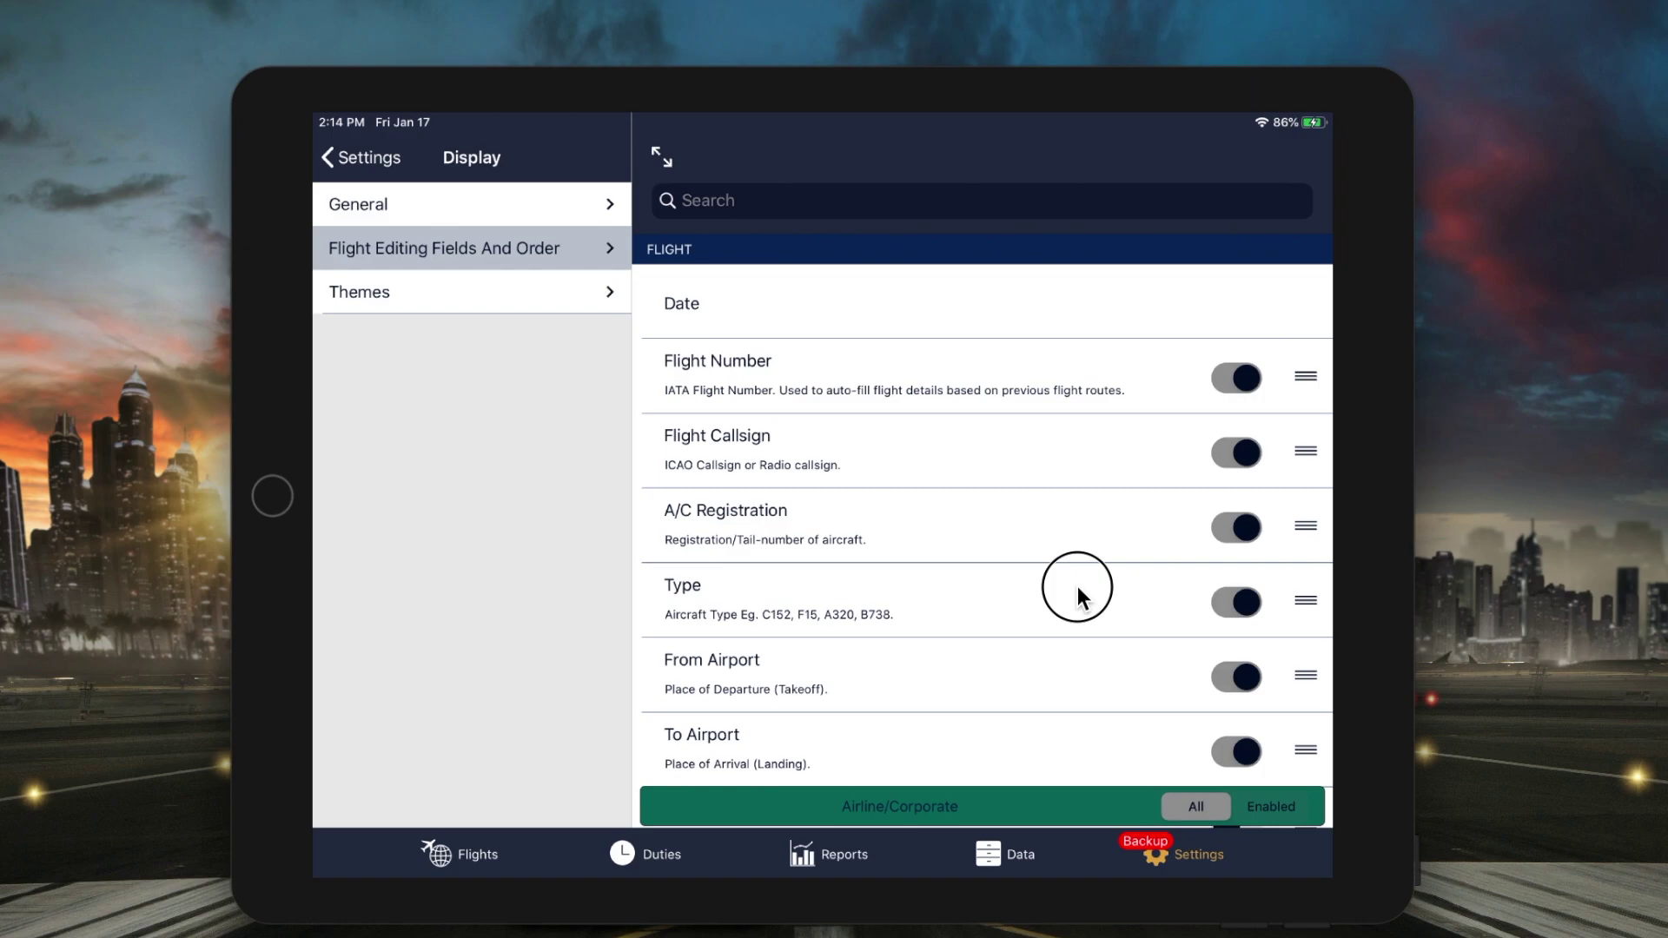
{"action": "left_click_drag", "start_coordinate": [1077, 586], "coordinate": [1095, 347]}
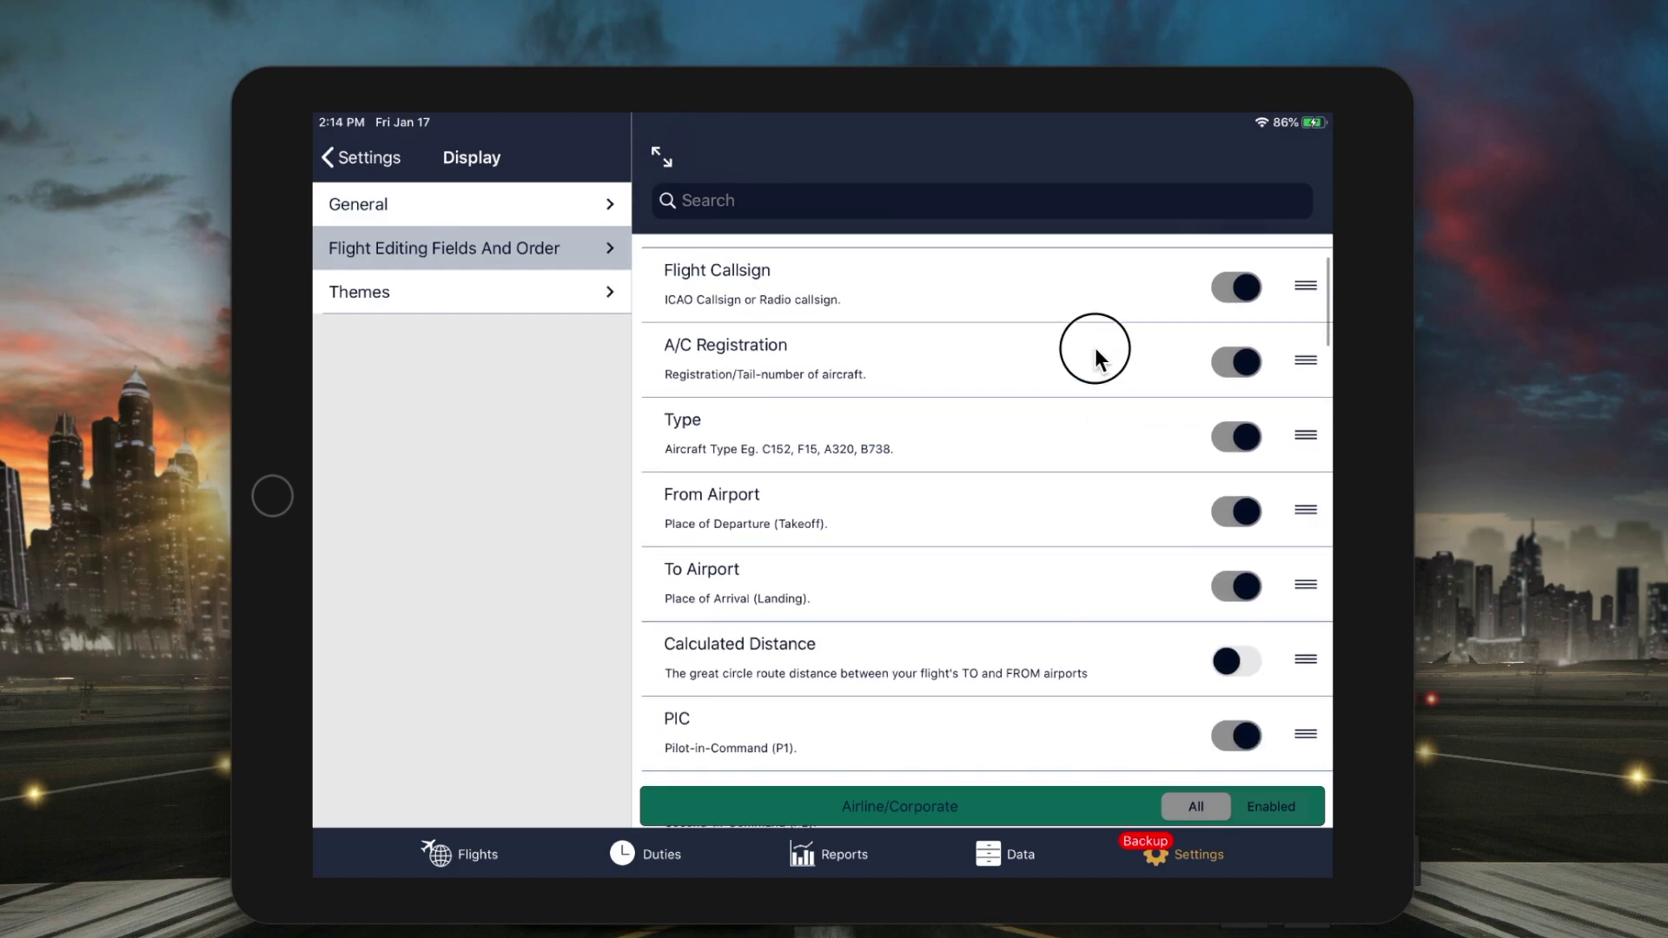
{"action": "left_click_drag", "start_coordinate": [1095, 347], "coordinate": [1096, 335]}
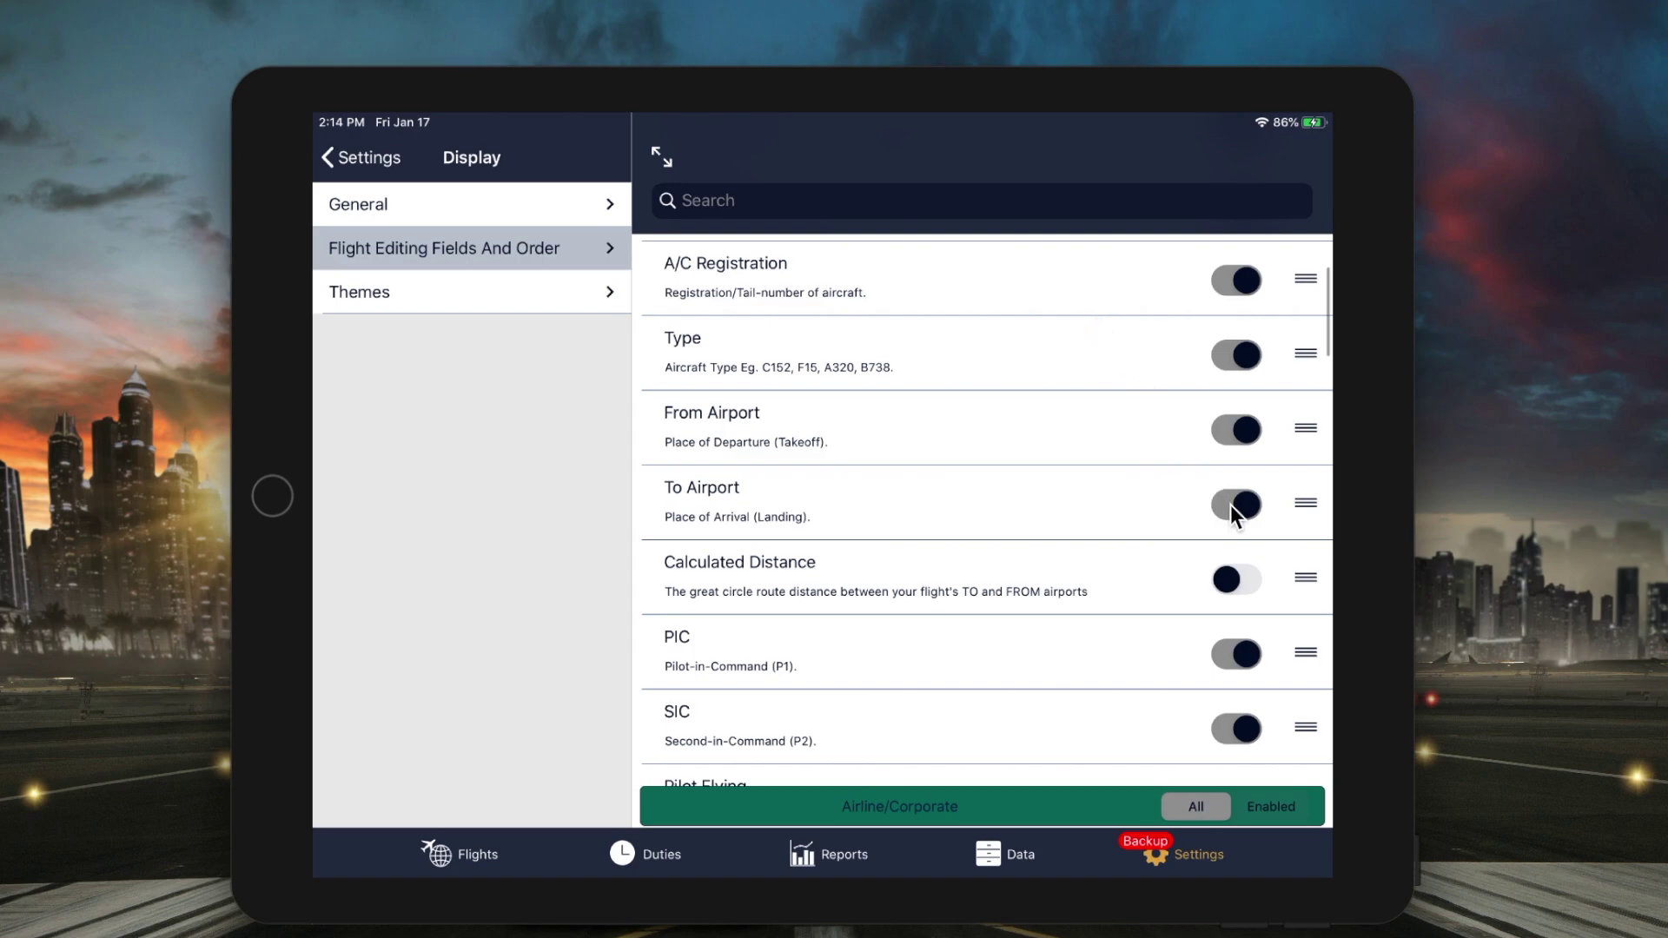
{"action": "left_click", "coordinate": [1233, 577]}
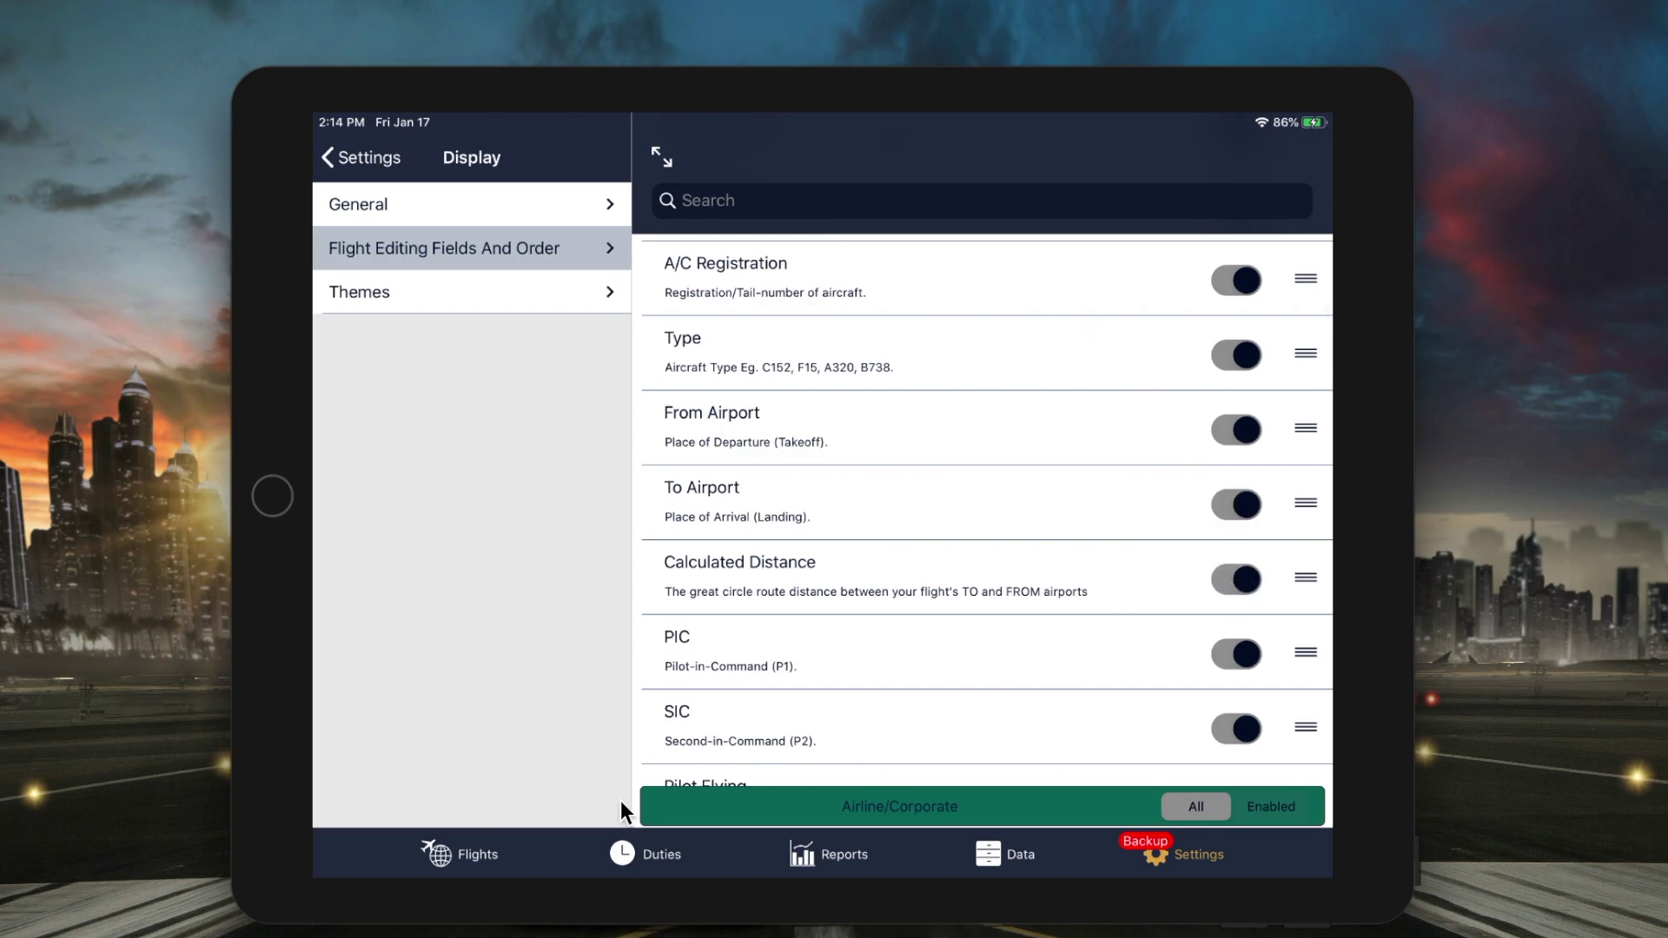
- Check that FLT123 and FLT124 each show 464 nm between LFPG and LEBL
{"action": "left_click", "coordinate": [466, 860]}
{"action": "left_click", "coordinate": [513, 373]}
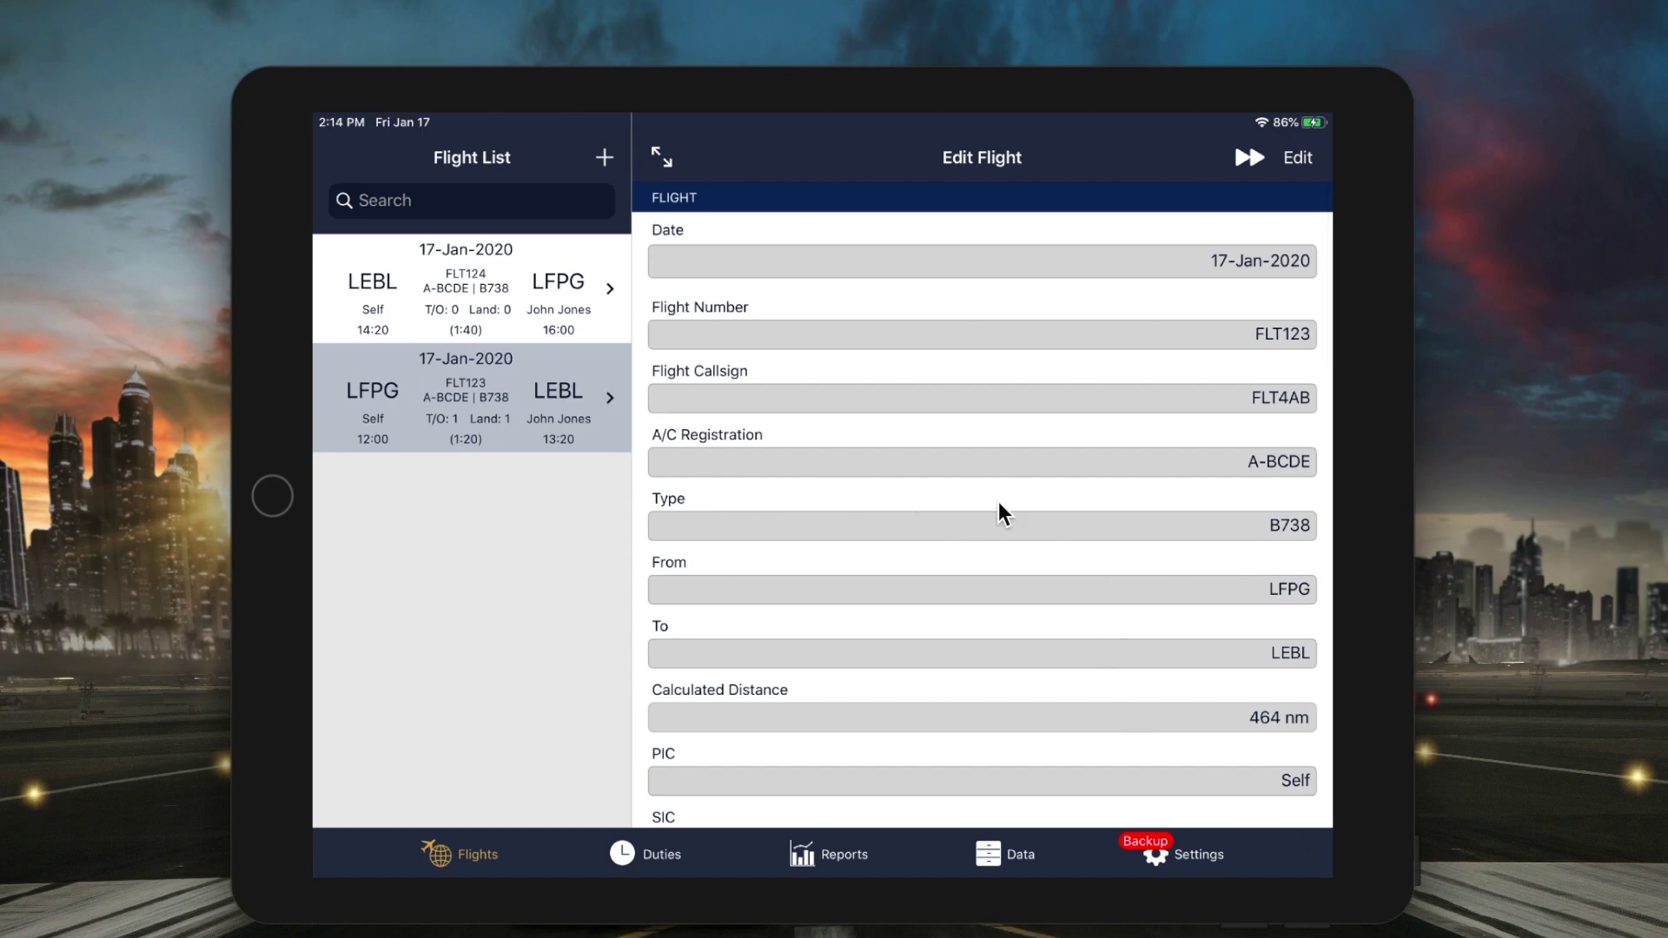
{"action": "left_click", "coordinate": [531, 297]}
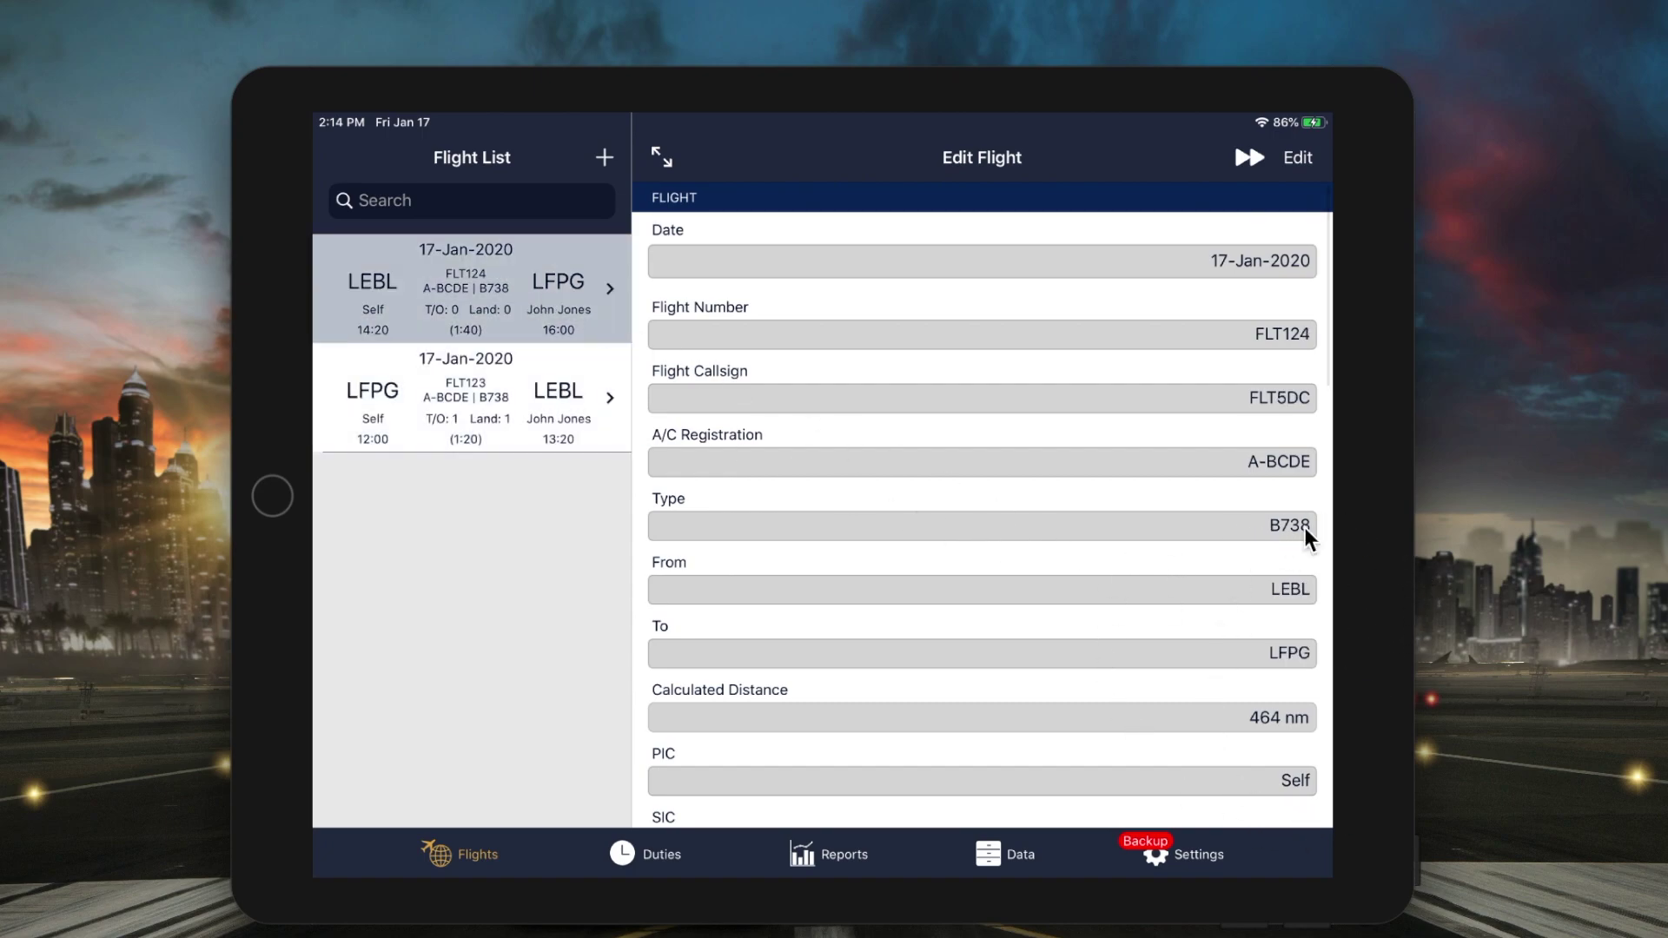
{"action": "left_click", "coordinate": [1186, 853]}
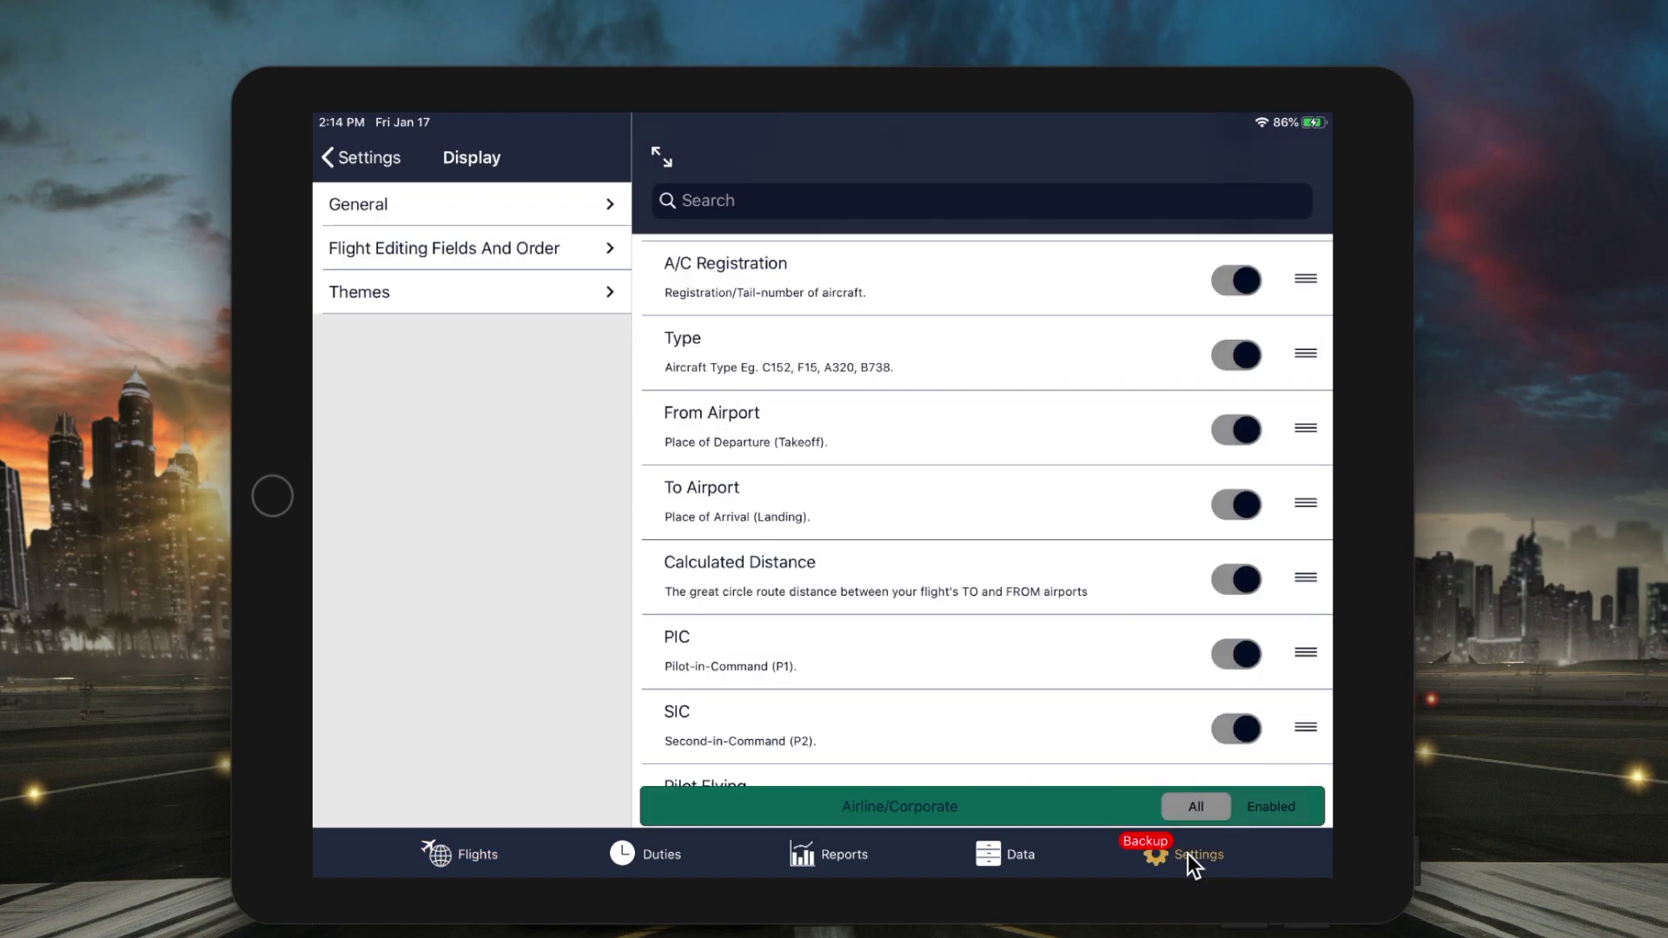
- Select Live as the enabled sync type in Sync Options
{"action": "left_click", "coordinate": [357, 155]}
{"action": "left_click", "coordinate": [536, 335]}
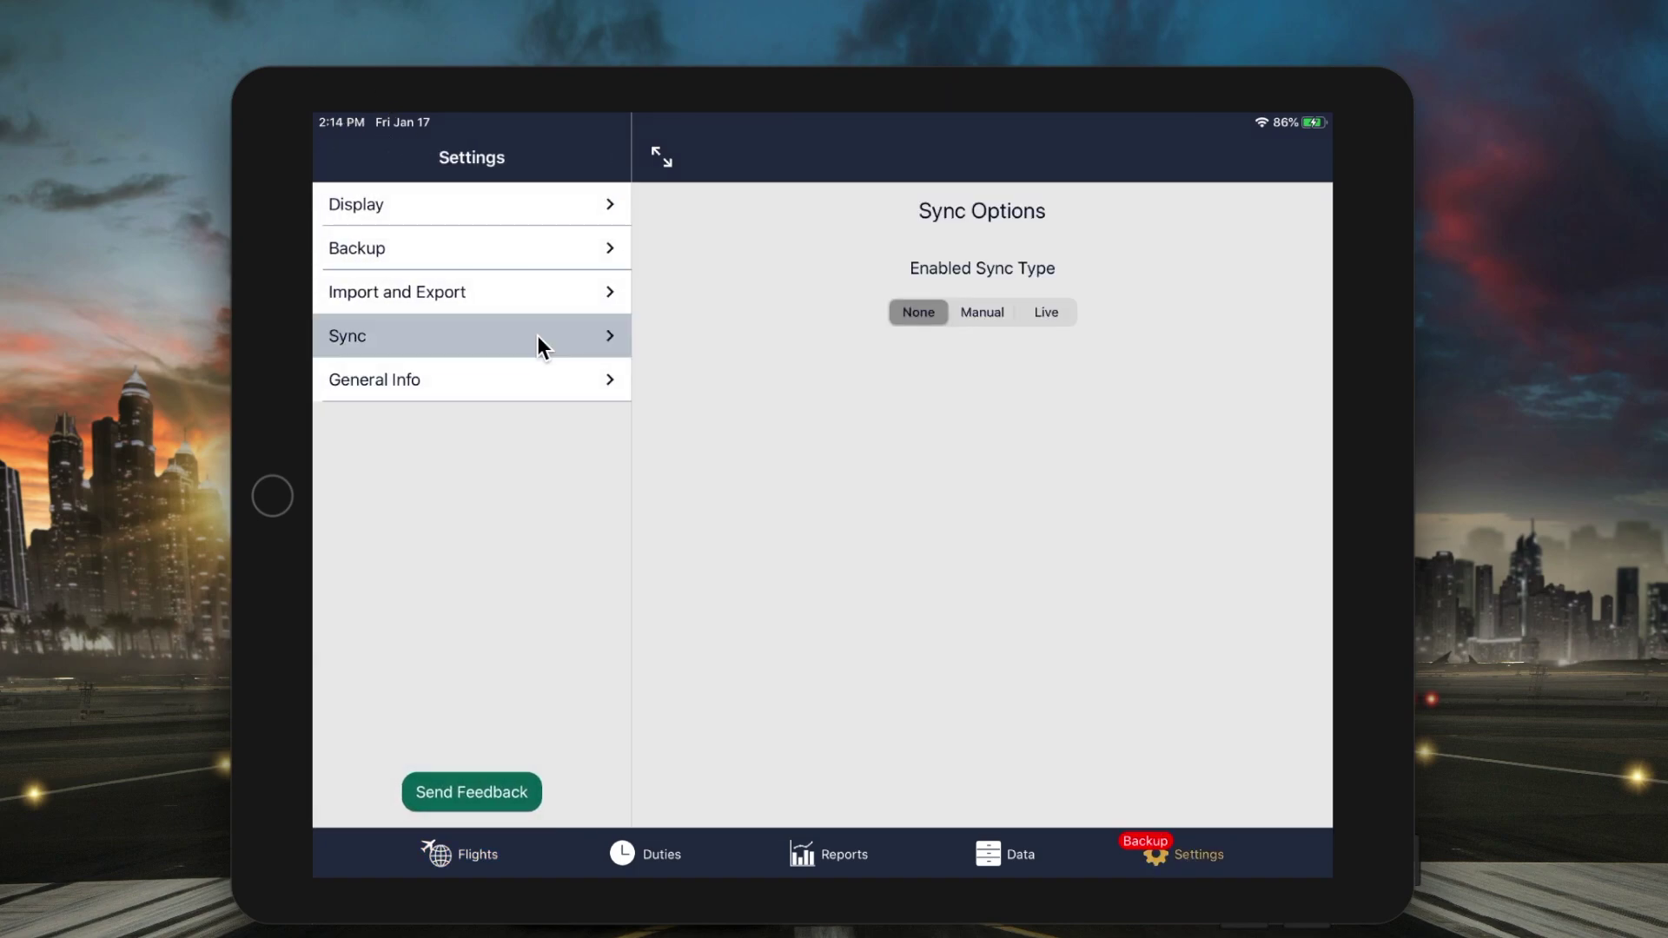
{"action": "left_click", "coordinate": [1056, 312]}
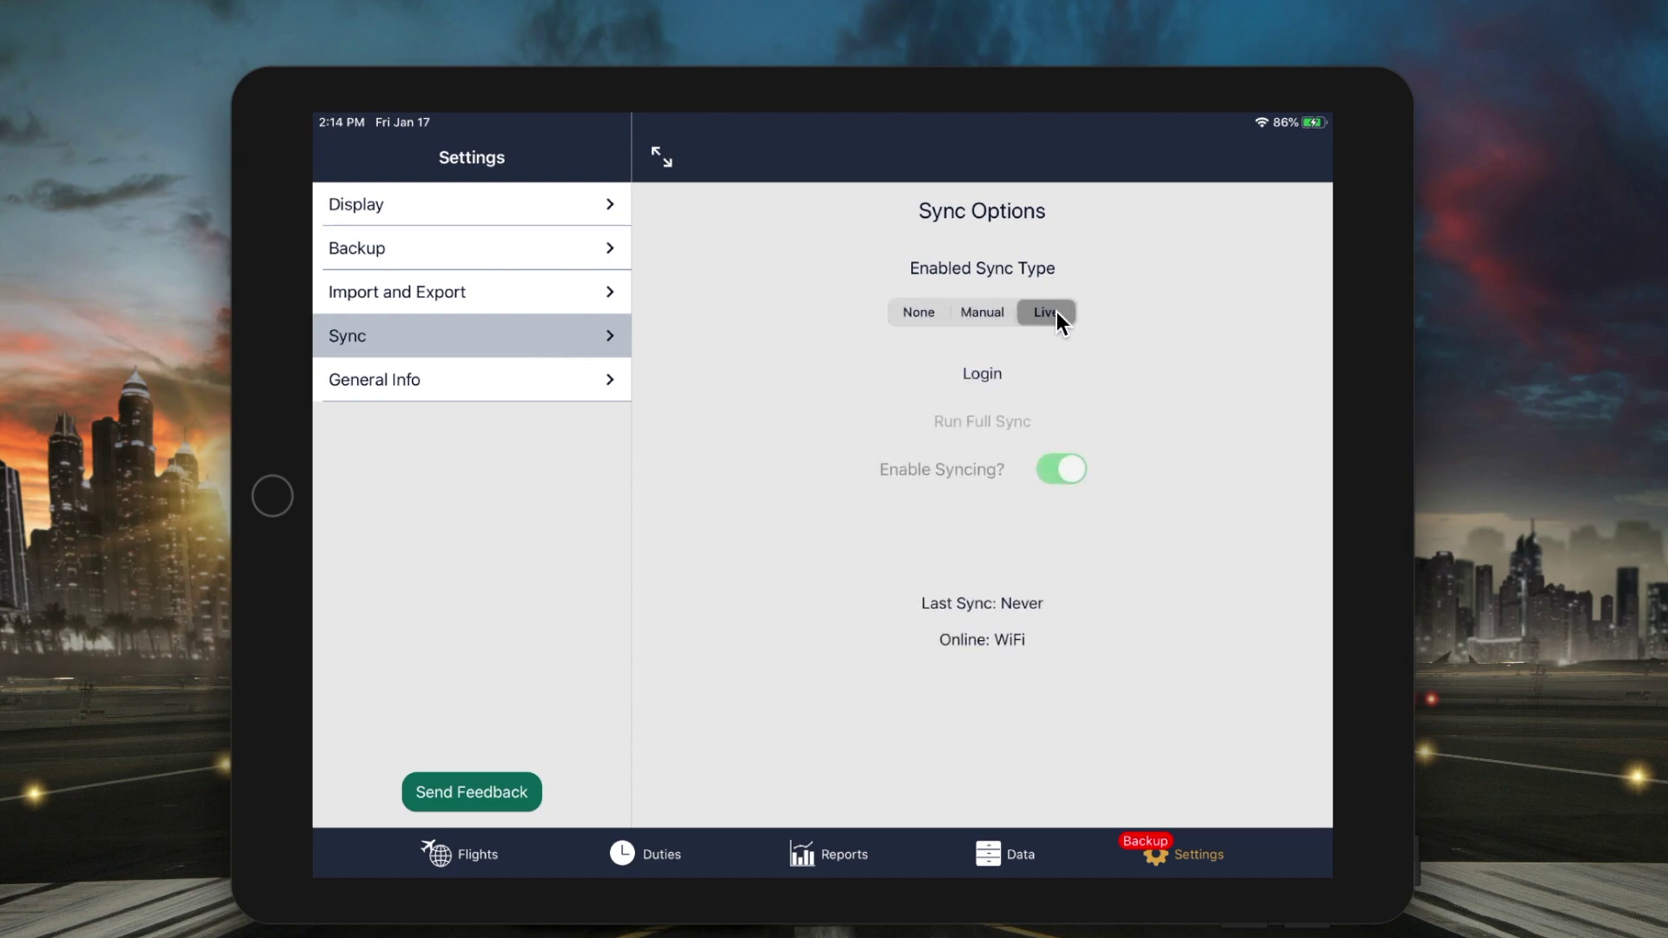